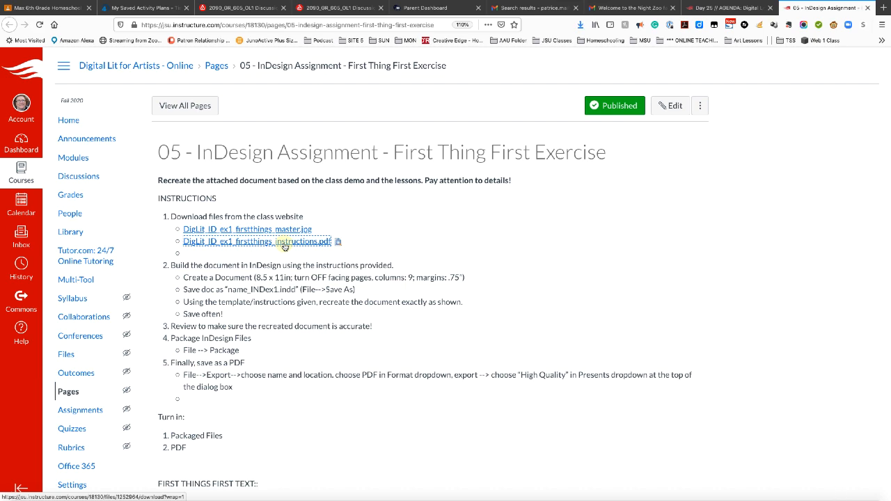
# Step: Open DigLit_ID_ex1_firstthings_instructions.pdf from the Downloads stack in Acrobat
pyautogui.moveTo(843, 491)
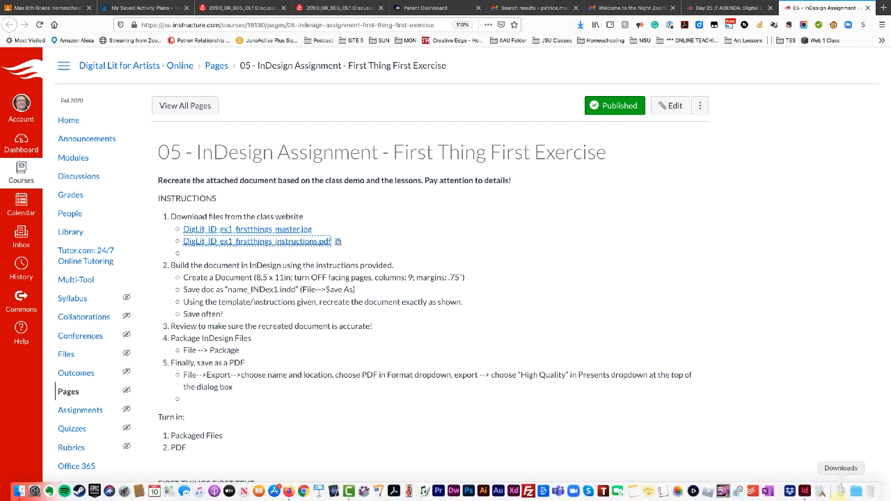
pyautogui.click(842, 492)
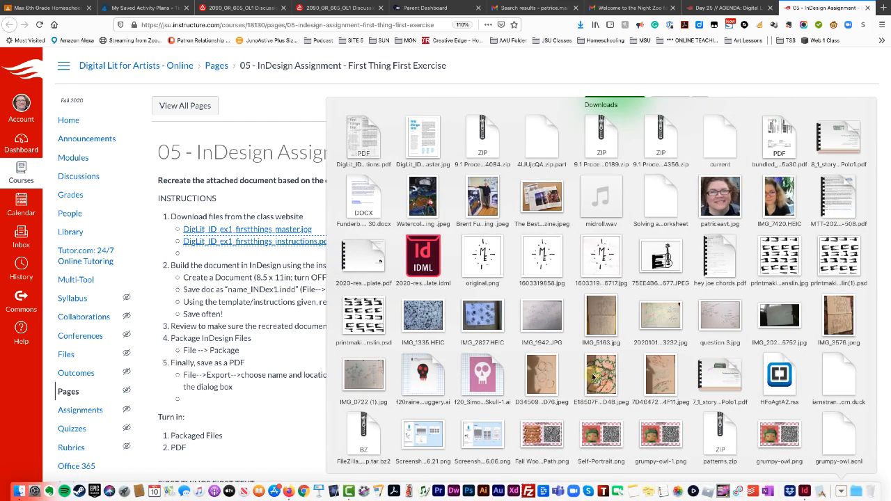
pyautogui.click(369, 144)
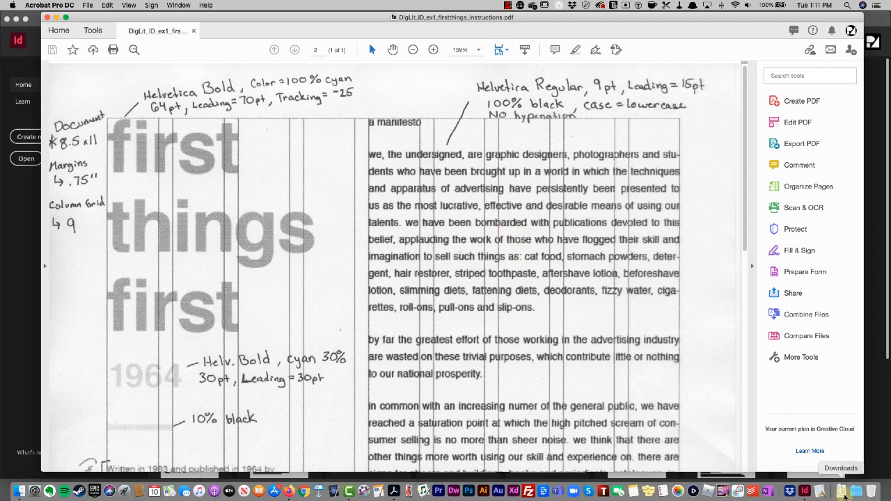
# Step: Open the master JPG reference from Downloads and shrink the instructions PDF window beside it
pyautogui.click(842, 493)
pyautogui.click(410, 145)
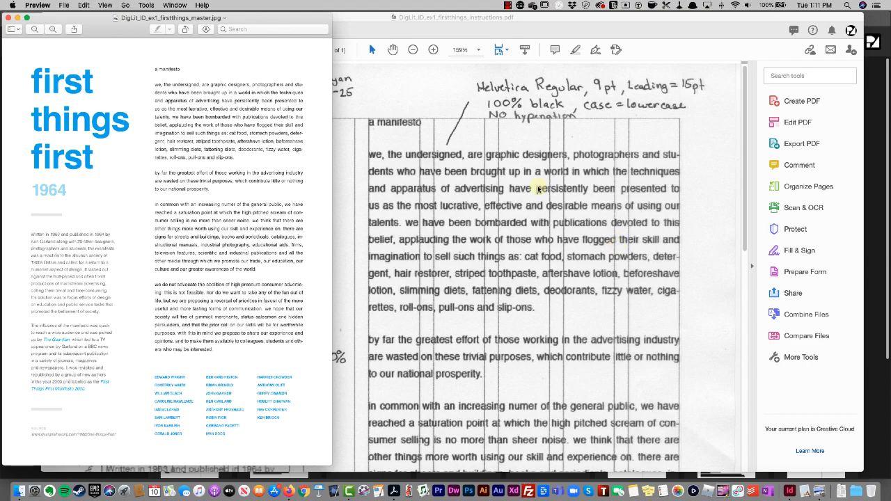
pyautogui.click(435, 25)
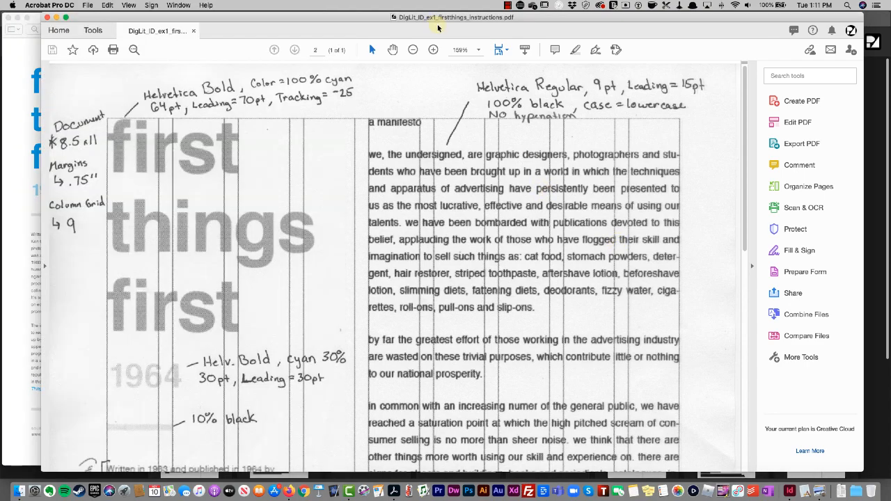
pyautogui.hotkey('ctrl', 'Up')
pyautogui.click(536, 367)
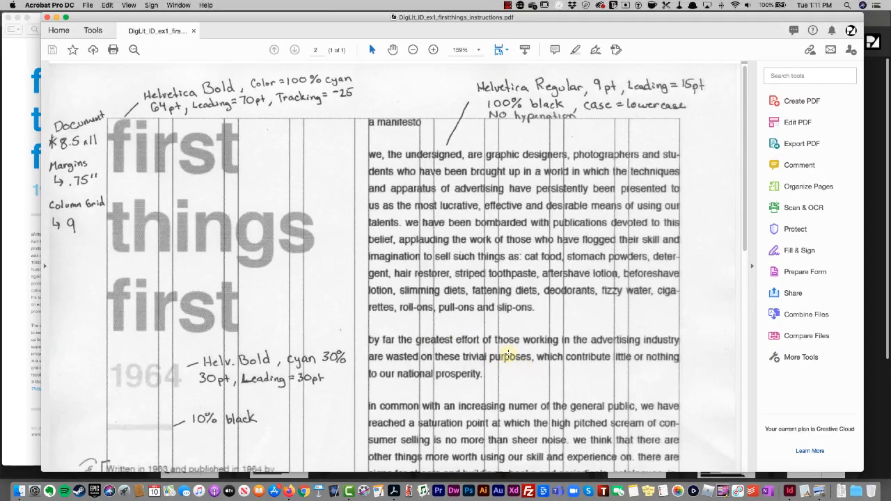
pyautogui.moveTo(42, 13); pyautogui.dragTo(334, 13)
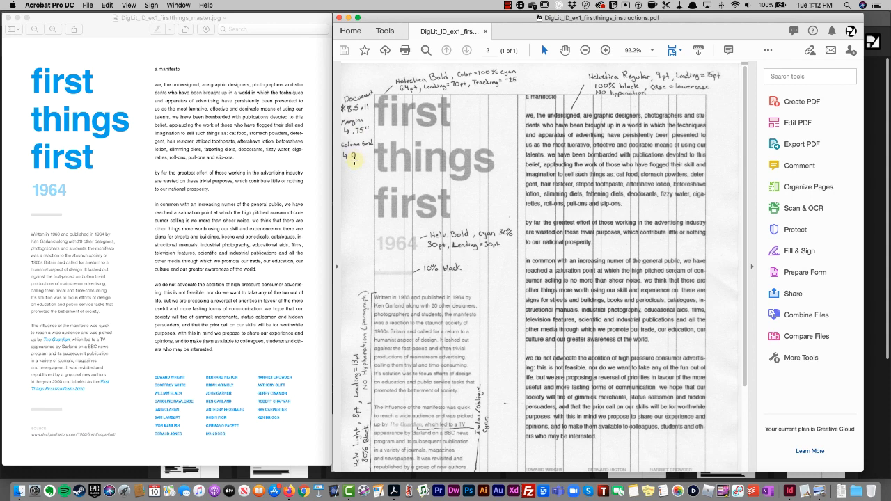
pyautogui.press('super+Tab')
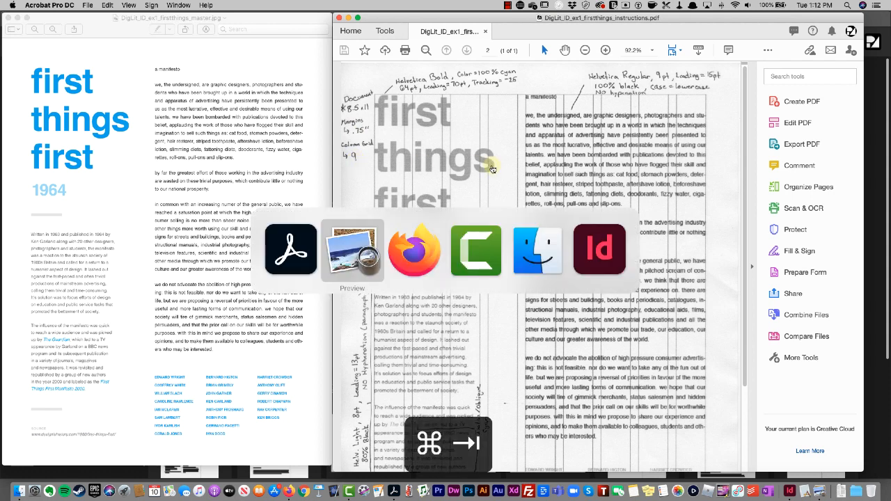
pyautogui.press('super+Tab')
pyautogui.press('super+Tab')
pyautogui.press('super+Tab')
pyautogui.press('super+Tab')
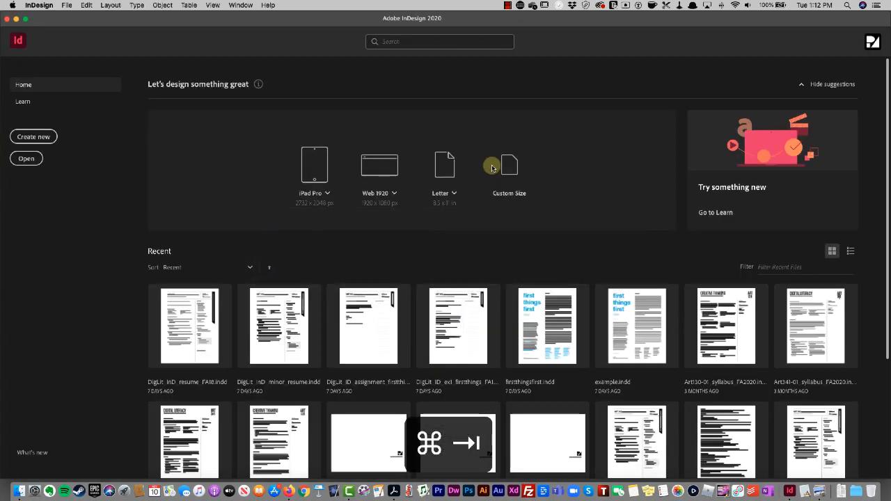
# Step: Start a new Print document with measurement units set to inches
pyautogui.press('super+n')
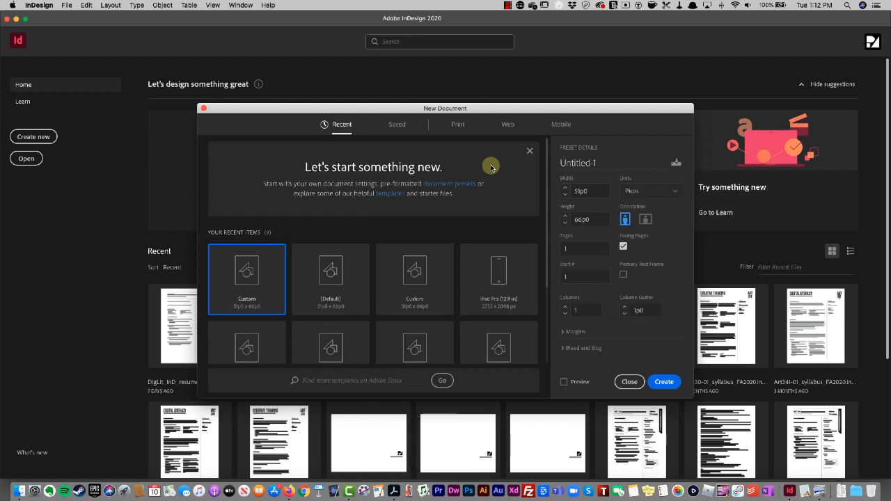
pyautogui.click(456, 124)
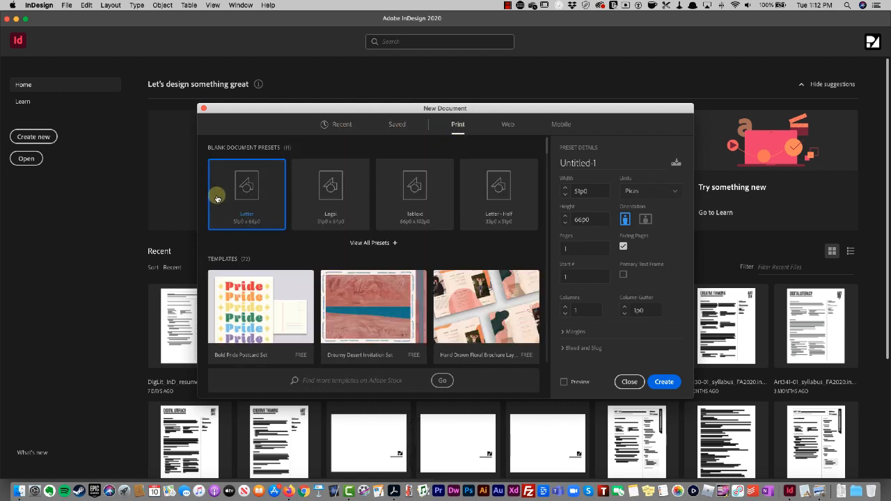
pyautogui.click(673, 195)
pyautogui.click(641, 240)
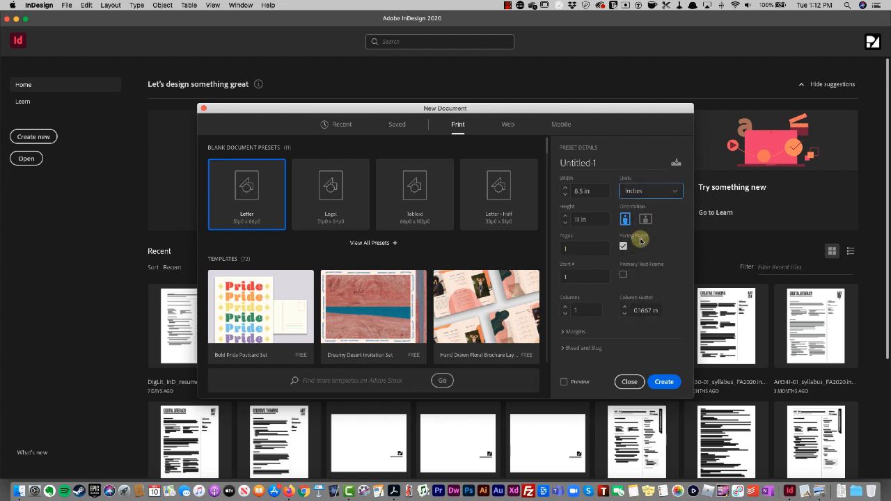
# Step: Set the column count to 9, checking the instructions PDF, and expand the margin settings
pyautogui.press('super+Tab')
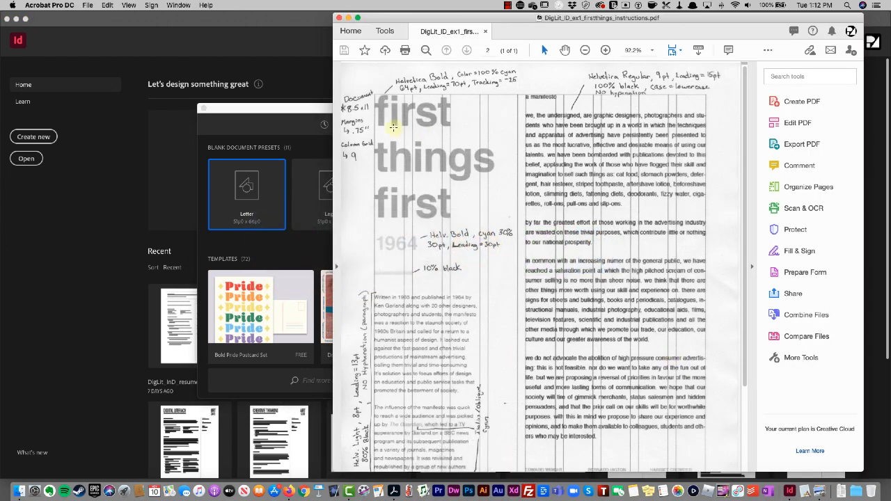
pyautogui.press('super+Tab')
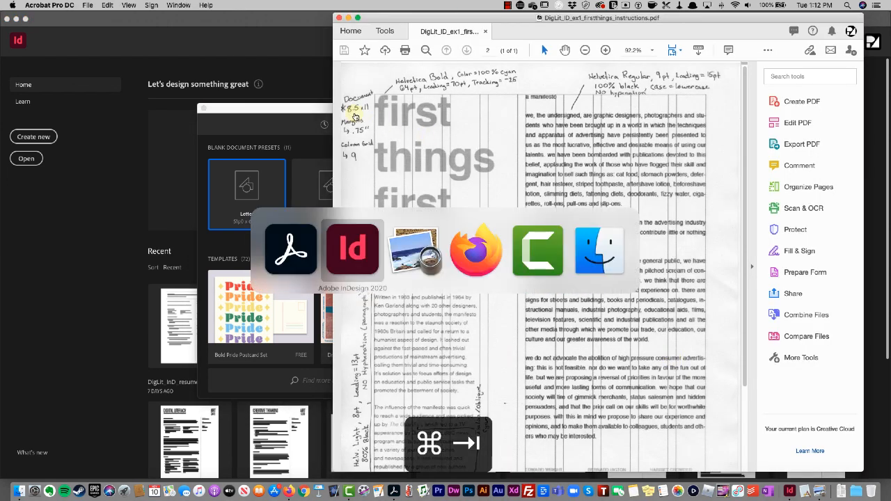
pyautogui.press('super+Tab')
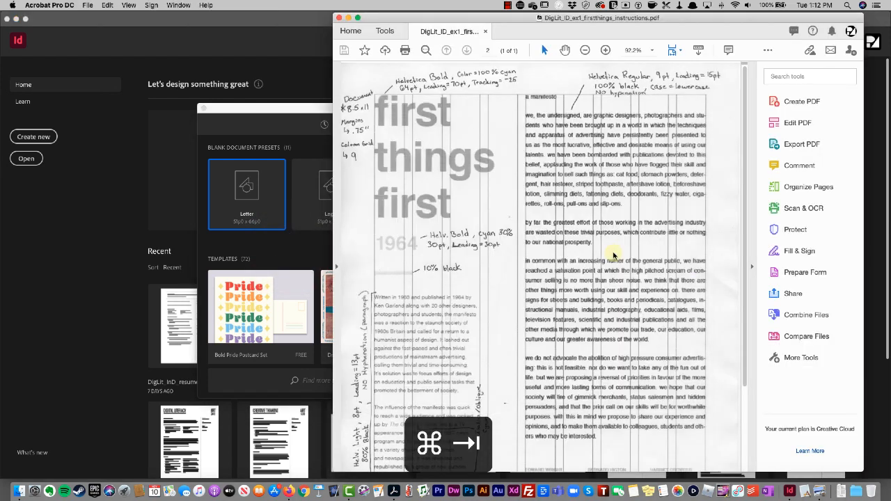
pyautogui.press('super+Tab')
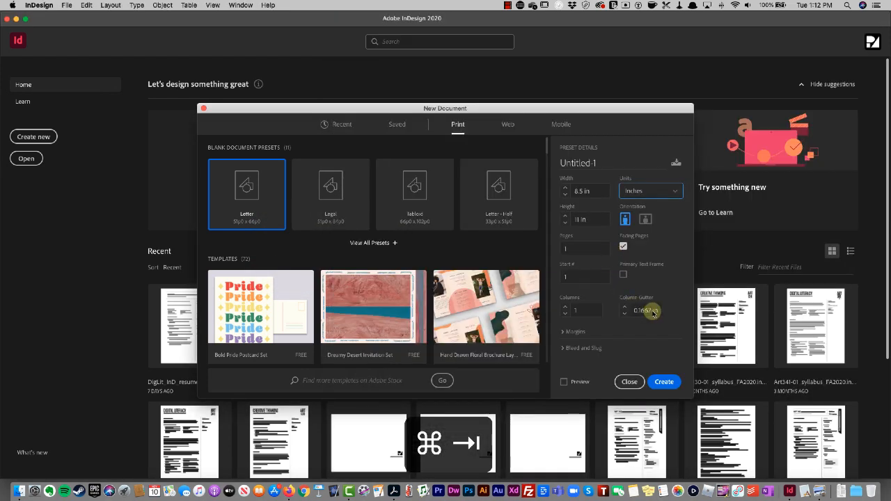
pyautogui.click(586, 311)
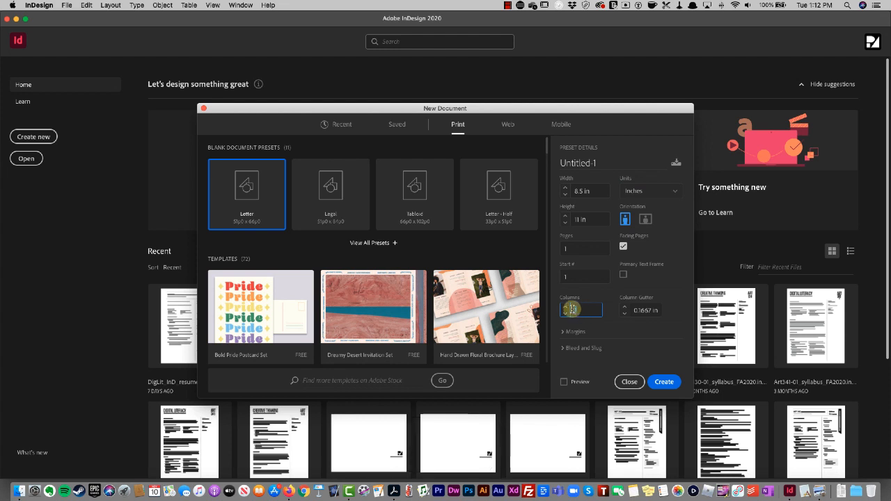
pyautogui.click(566, 308)
pyautogui.click(566, 314)
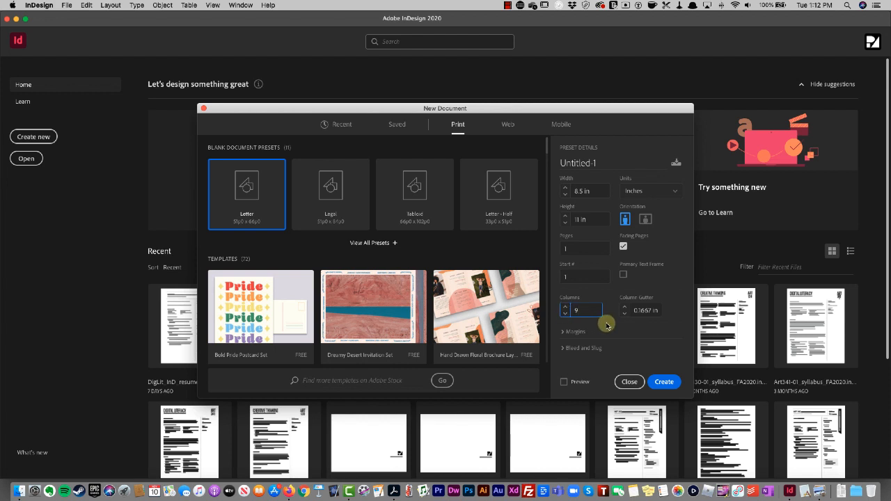
pyautogui.click(564, 332)
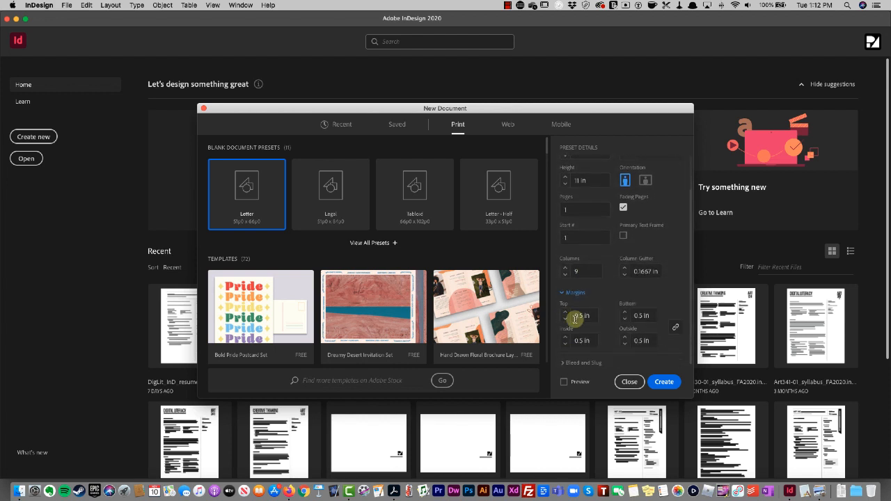
# Step: Enter 7.5 in for all linked margins, create the document, then undo the last change
pyautogui.click(579, 315)
pyautogui.click(587, 317)
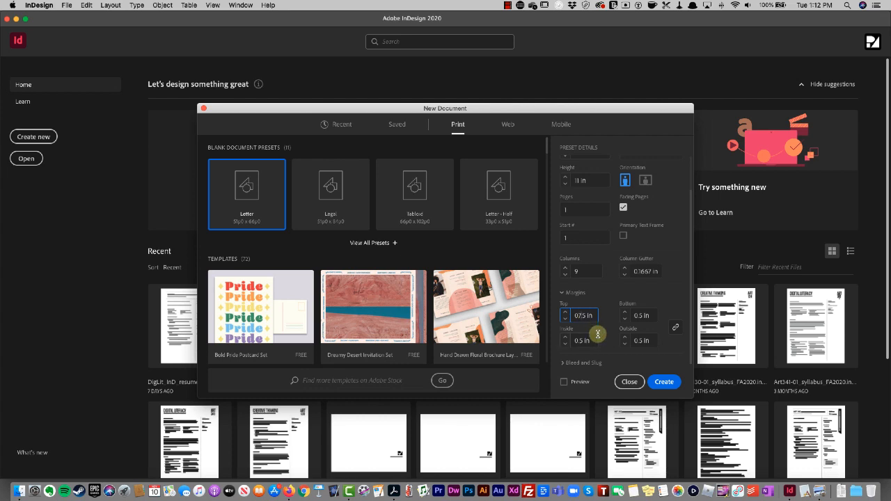
pyautogui.press('Tab')
pyautogui.press('super+Tab')
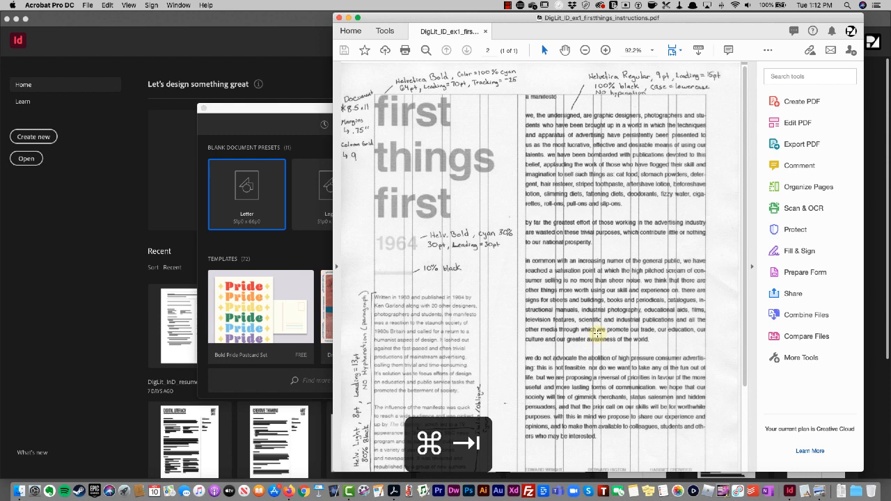
pyautogui.press('super+Tab')
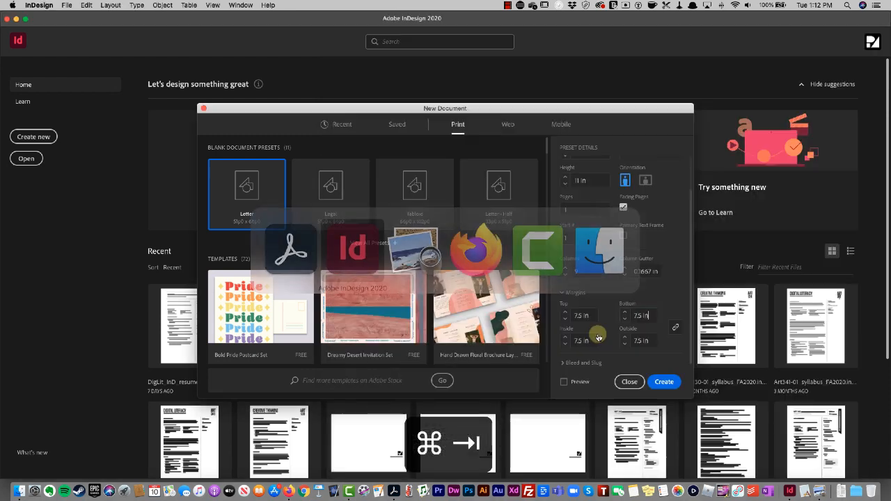
pyautogui.click(663, 381)
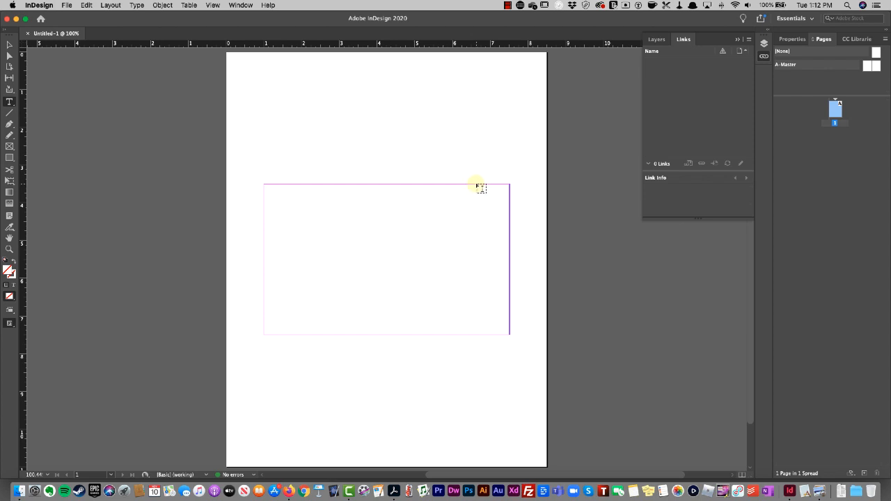
pyautogui.press('super+z')
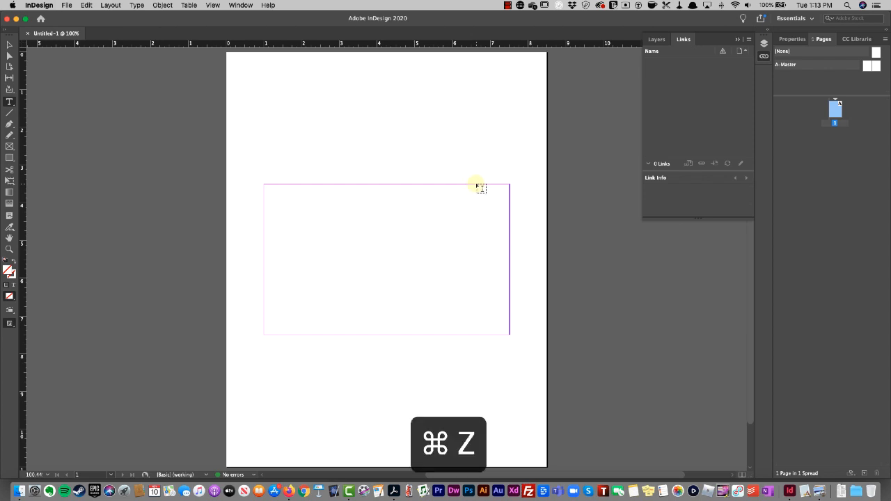
# Step: Close the faulty document and start a new document measured in inches
pyautogui.press('super+w')
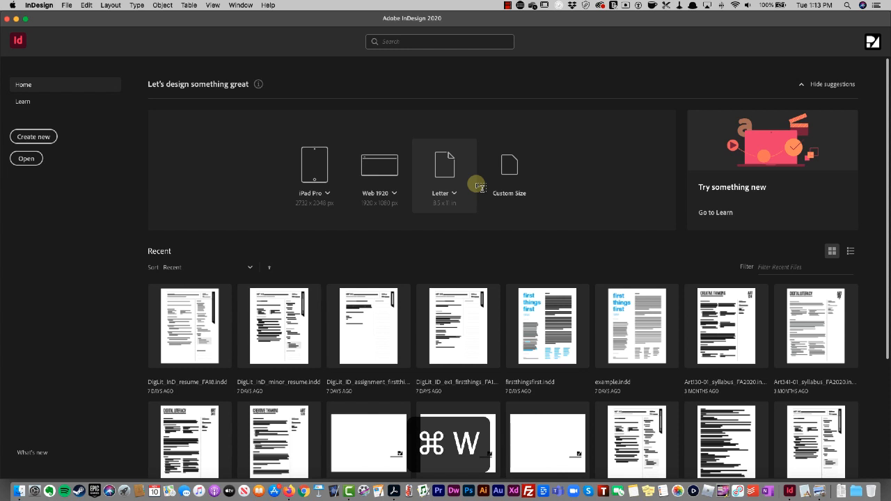
pyautogui.press('super+n')
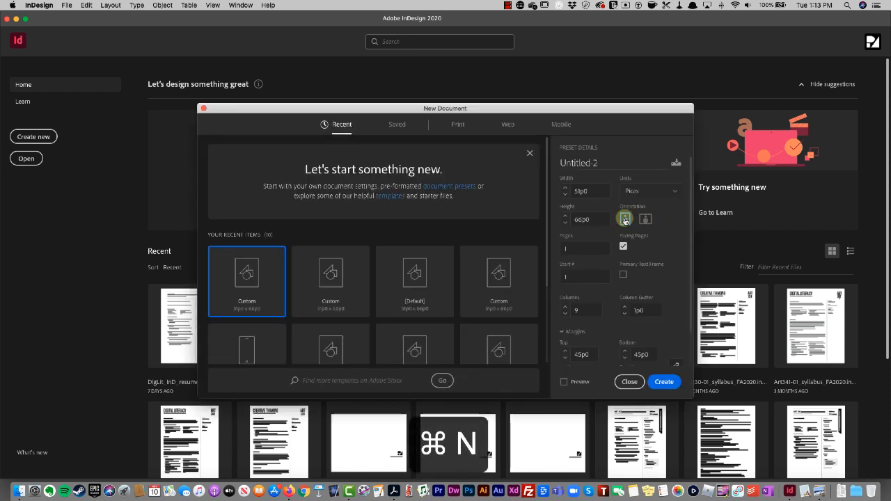
pyautogui.click(675, 192)
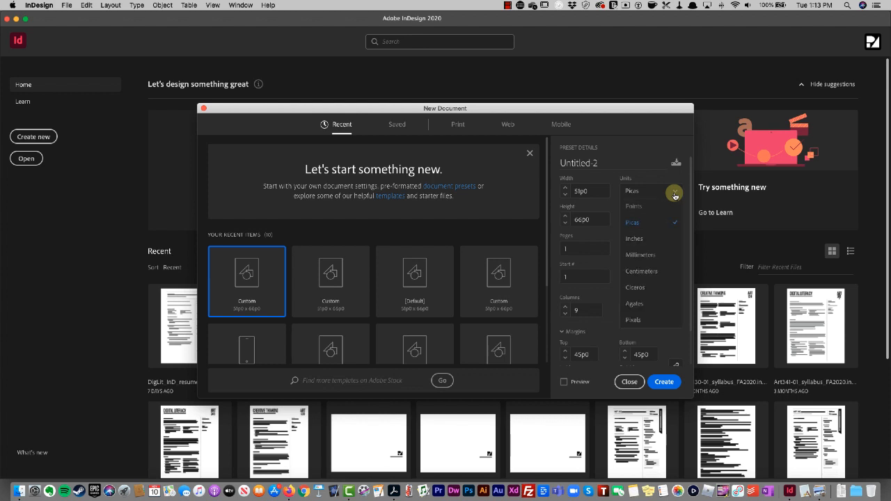
pyautogui.click(639, 239)
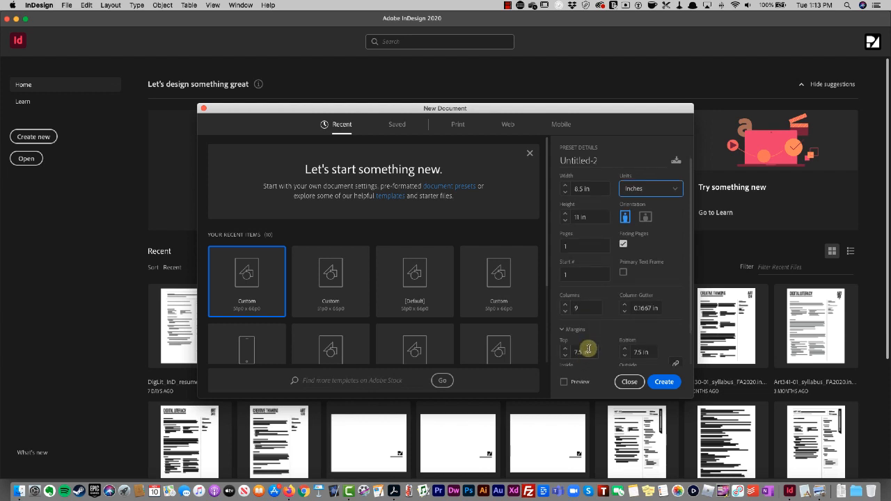
pyautogui.scroll(-2, 589, 347)
# Step: Preview the page behind the New Document settings and turn off Facing Pages
pyautogui.click(564, 381)
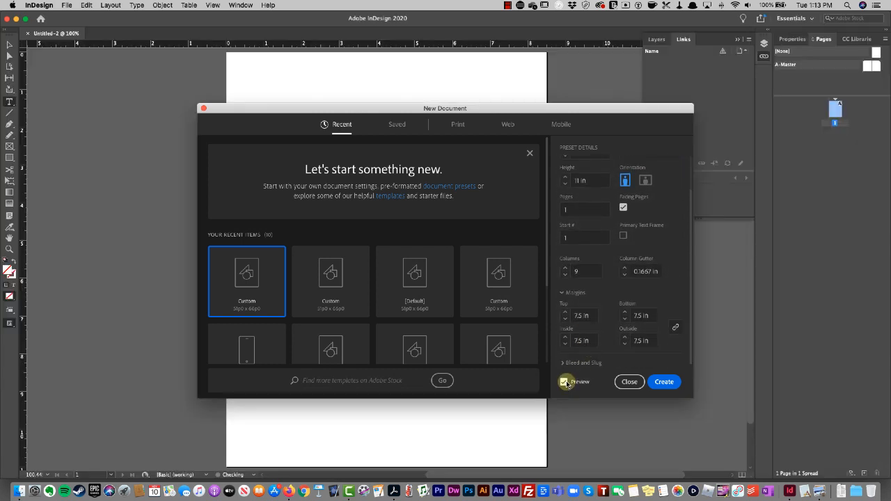
pyautogui.moveTo(372, 111); pyautogui.dragTo(782, 85)
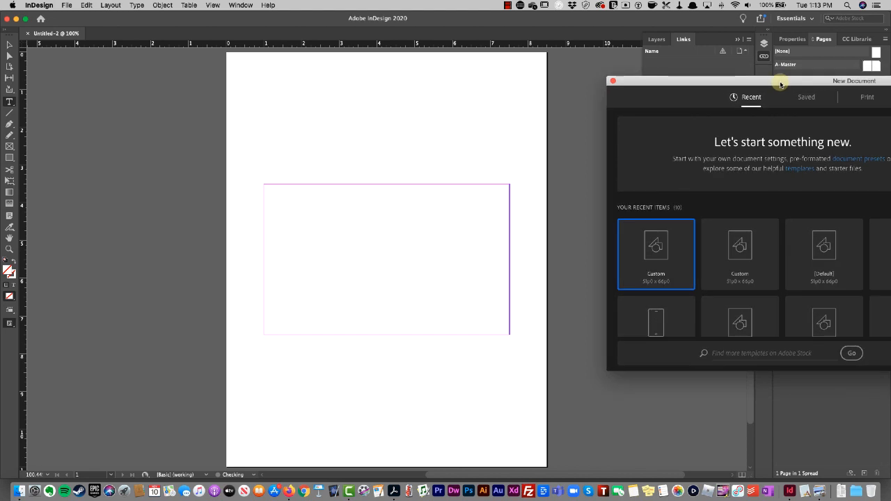
pyautogui.moveTo(781, 84); pyautogui.dragTo(267, 90)
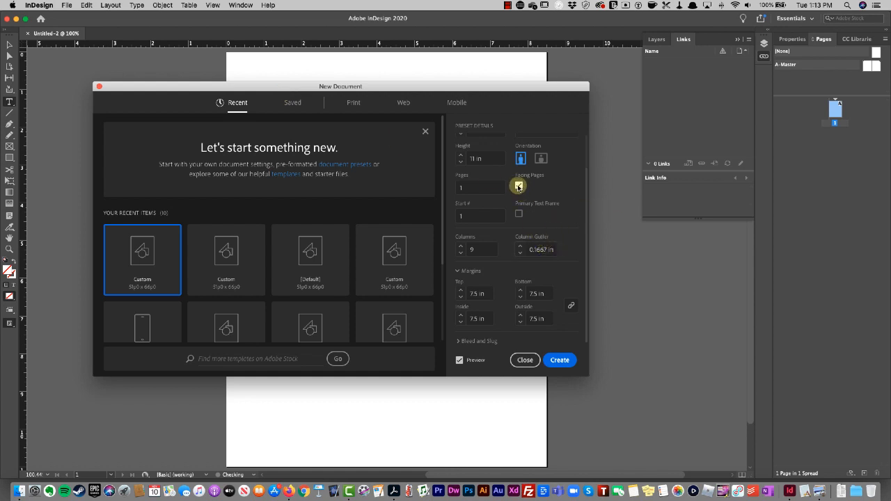
pyautogui.click(519, 185)
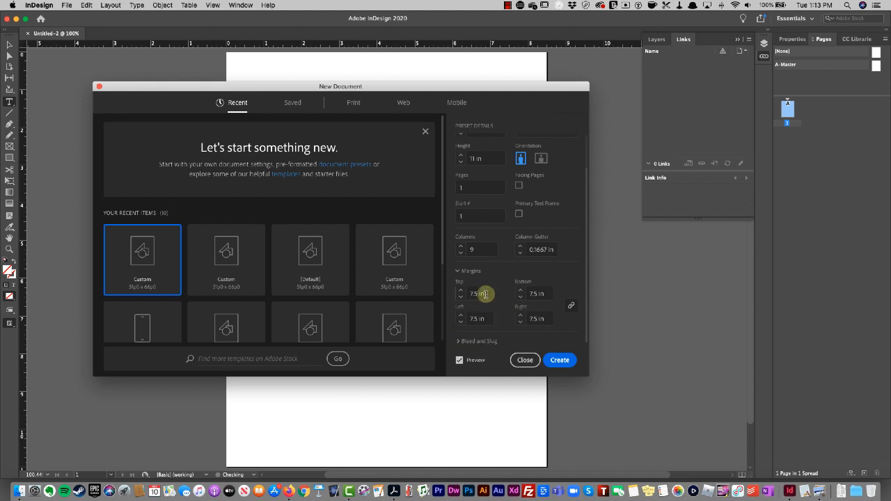
# Step: Set all linked margins to .75 in and create the document
pyautogui.moveTo(478, 294); pyautogui.dragTo(458, 297)
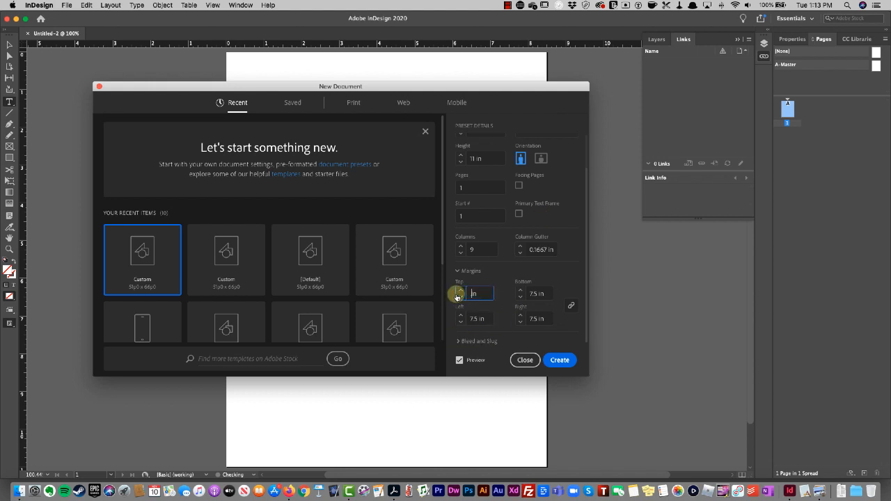
pyautogui.write('.75in')
pyautogui.press('Tab')
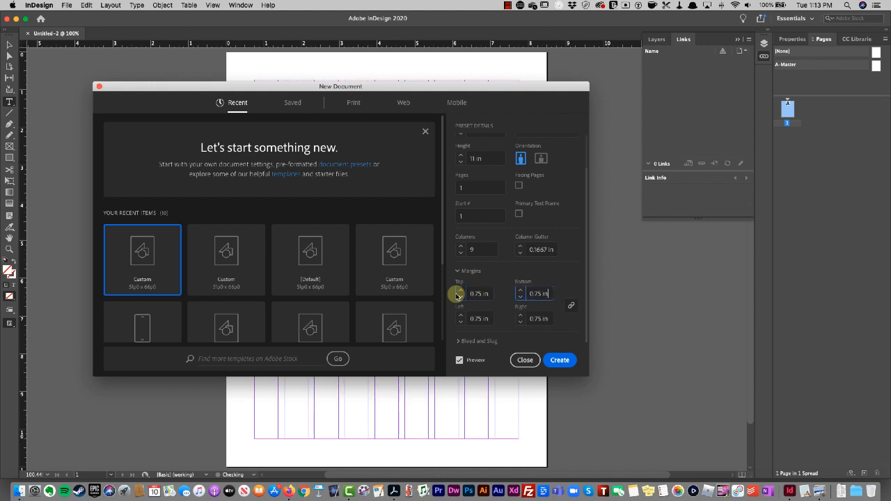
pyautogui.click(561, 360)
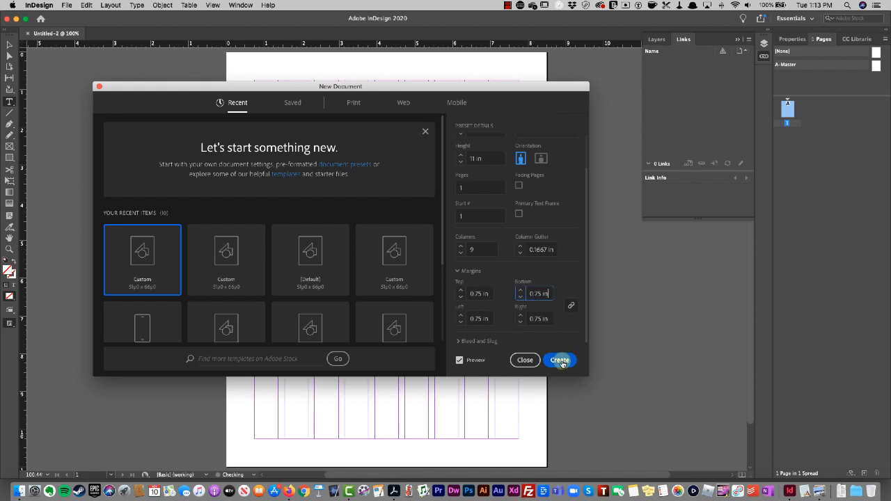
pyautogui.click(561, 361)
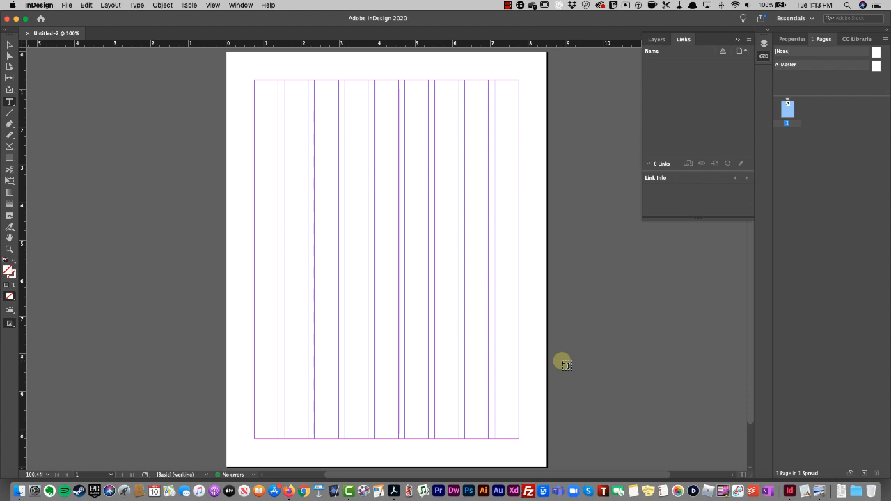
# Step: Copy the file name name_INDex1.indd from the Canvas assignment page and return to InDesign
pyautogui.press('super+Tab')
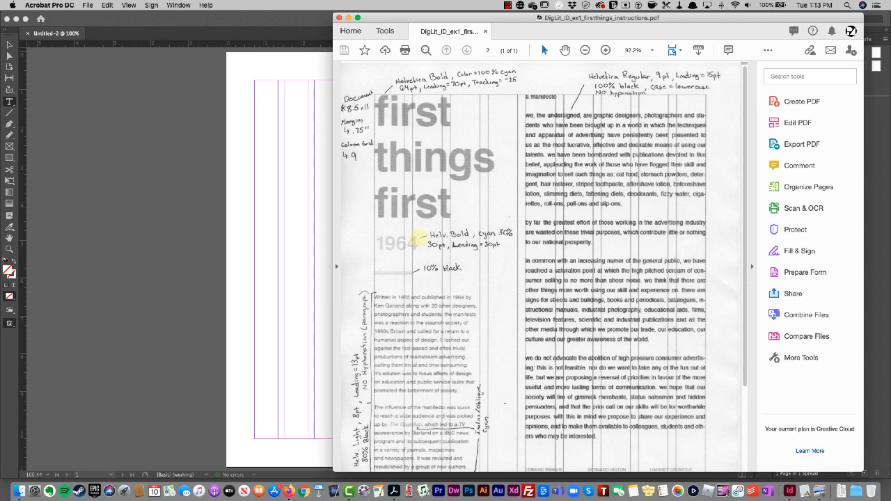
pyautogui.press('super+Tab')
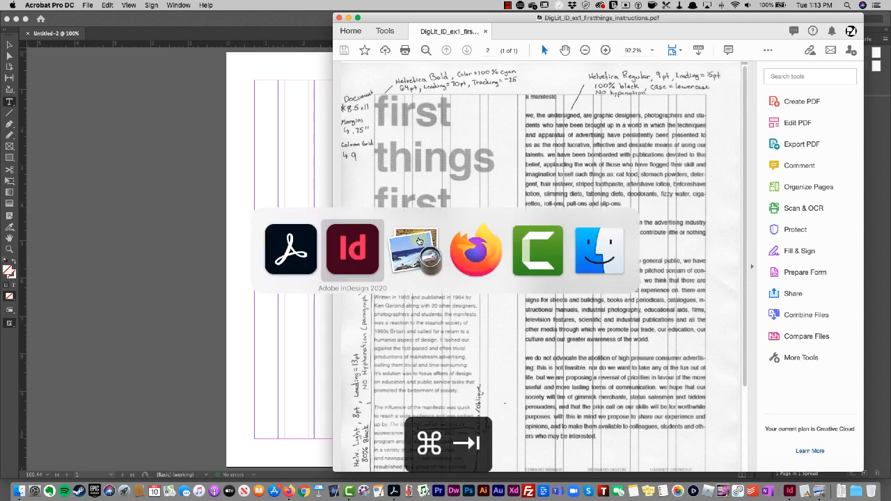
pyautogui.press('super+Tab')
pyautogui.press('super+Tab')
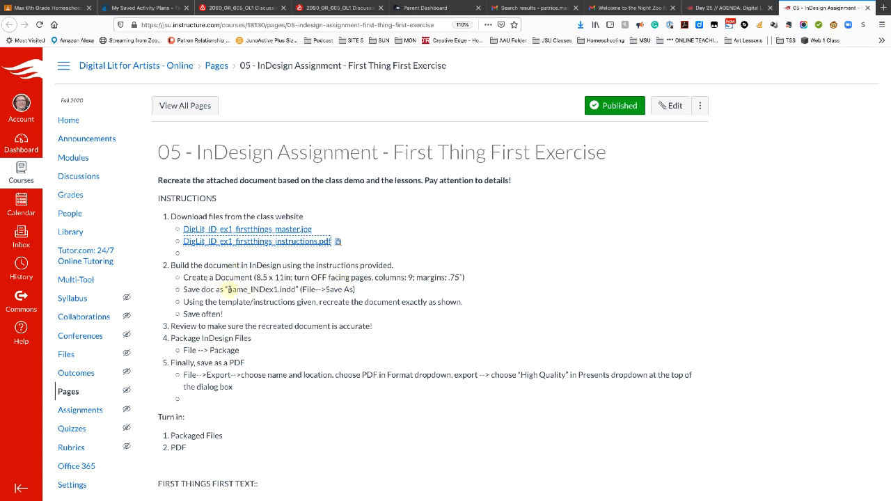
pyautogui.moveTo(229, 289); pyautogui.dragTo(296, 289)
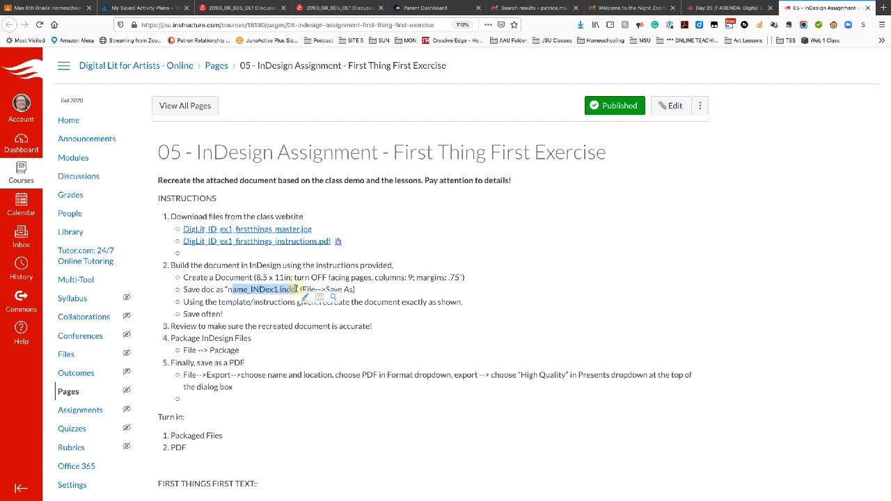
pyautogui.press('super+c')
pyautogui.press('super+Tab')
pyautogui.press('super+Tab')
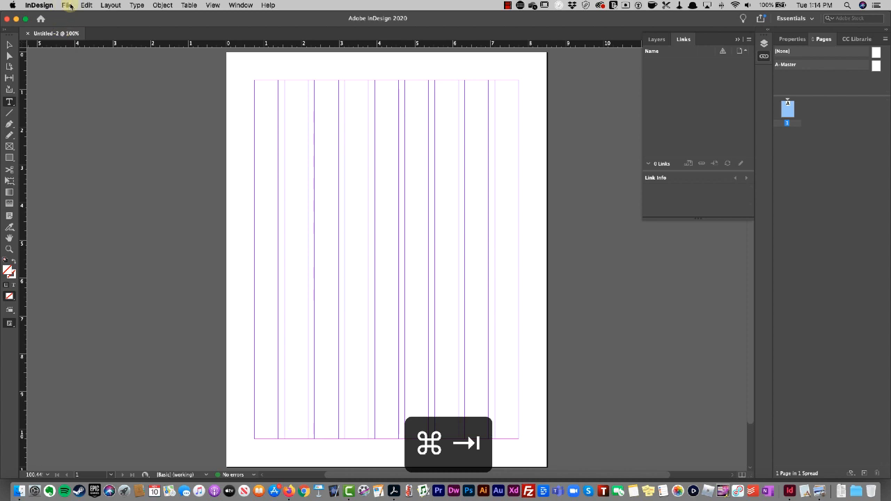
# Step: Save As with the pasted name, replacing 'name' with the student's name before _INDex1.indd
pyautogui.click(70, 5)
pyautogui.click(79, 76)
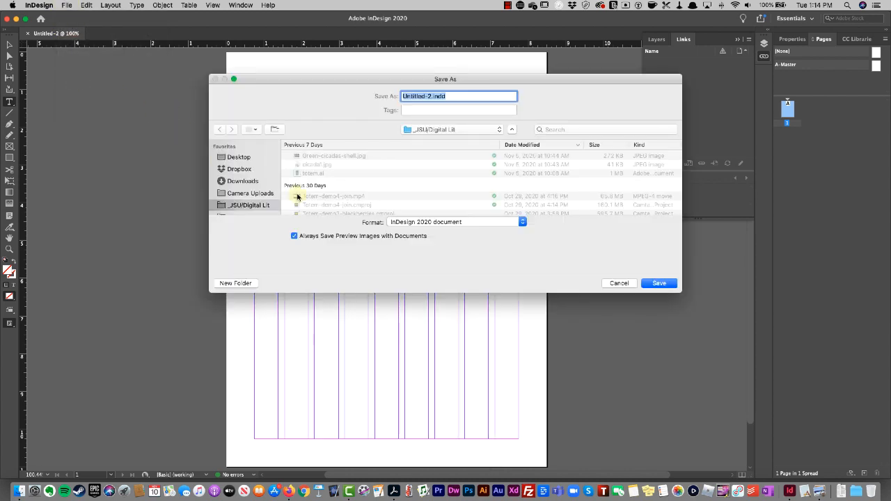
pyautogui.press('super+v')
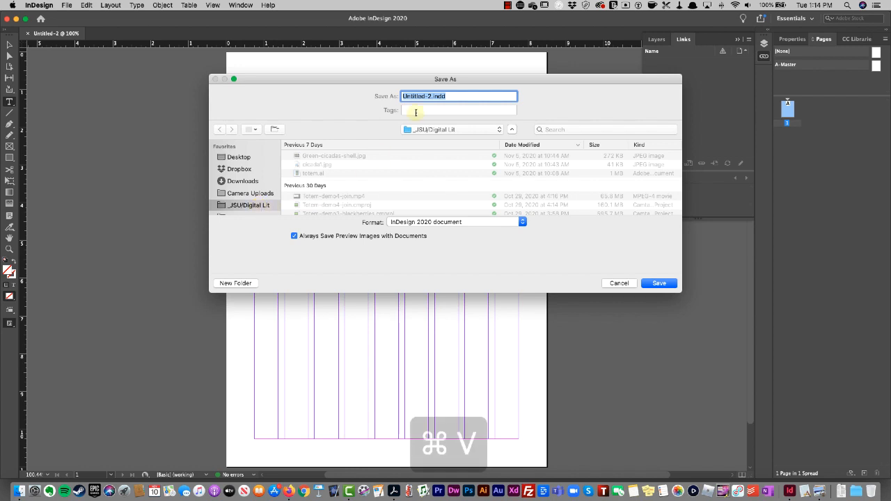
pyautogui.moveTo(414, 98); pyautogui.dragTo(377, 99)
pyautogui.write('Patrice')
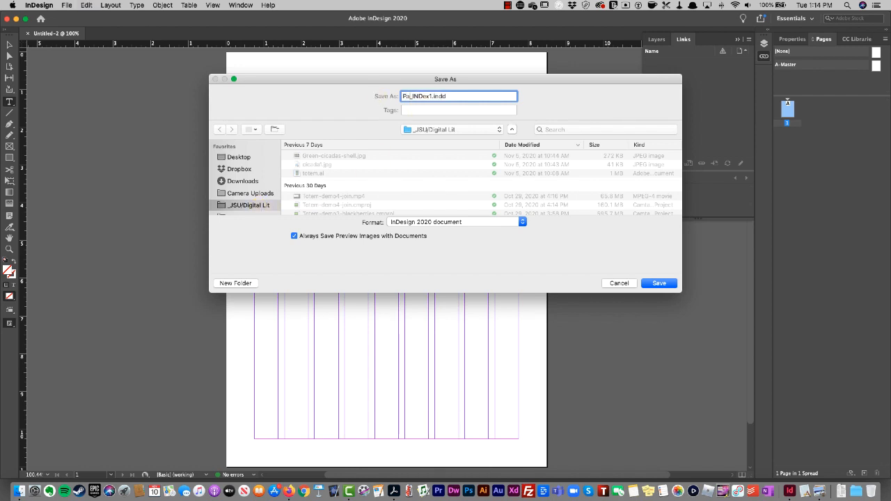
pyautogui.write('-Anderson')
pyautogui.click(659, 283)
pyautogui.press('super+Tab')
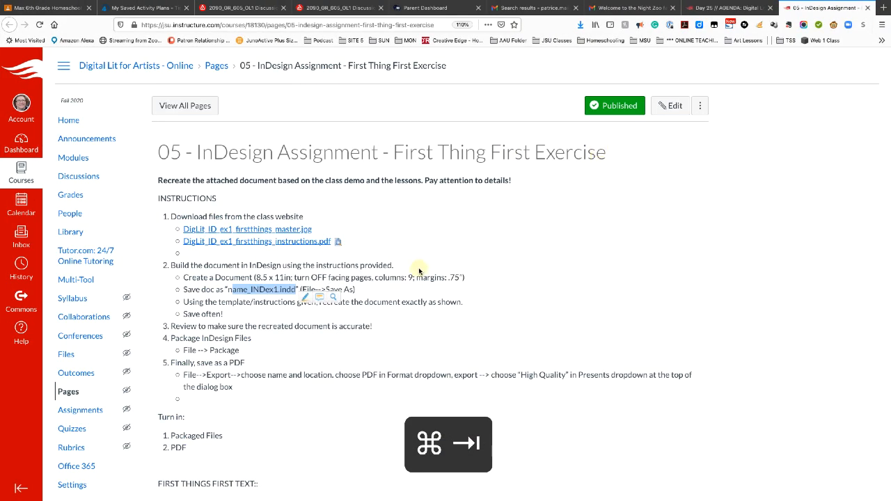
# Step: Highlight the Canvas instruction about recreating the document and compare it with the PDF
pyautogui.click(403, 338)
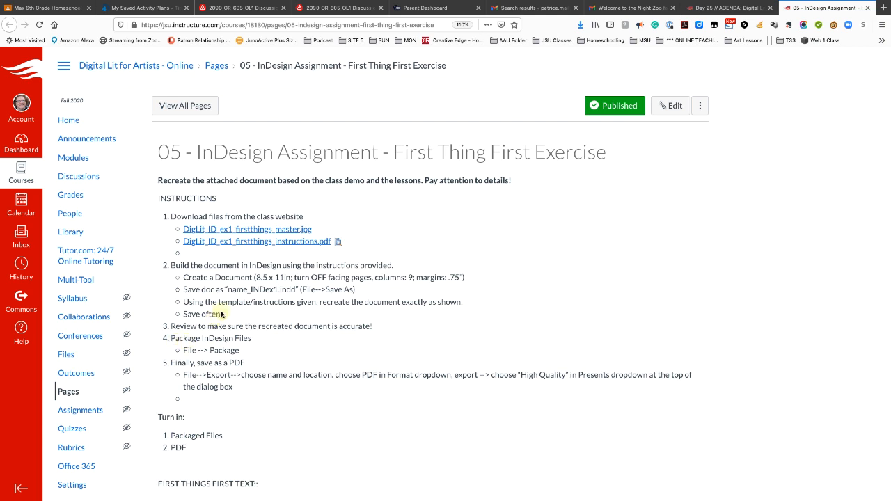
pyautogui.moveTo(187, 302); pyautogui.dragTo(257, 317)
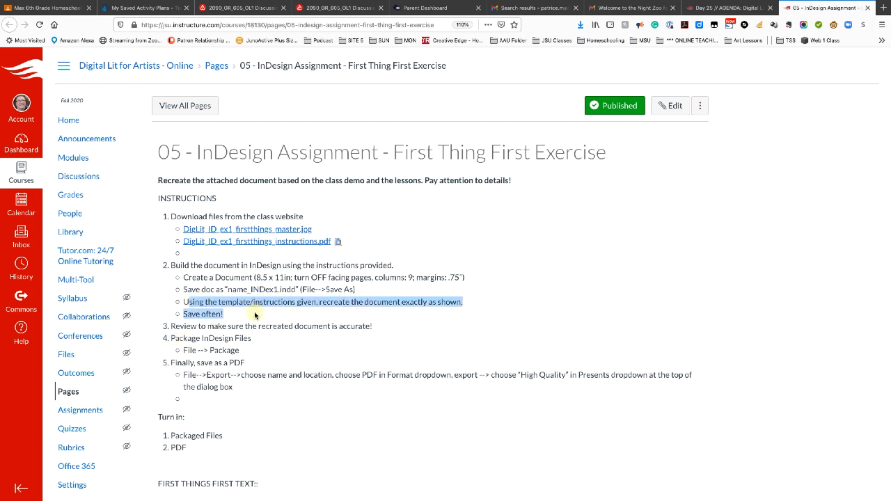
pyautogui.press('super+Tab')
pyautogui.press('super+Tab')
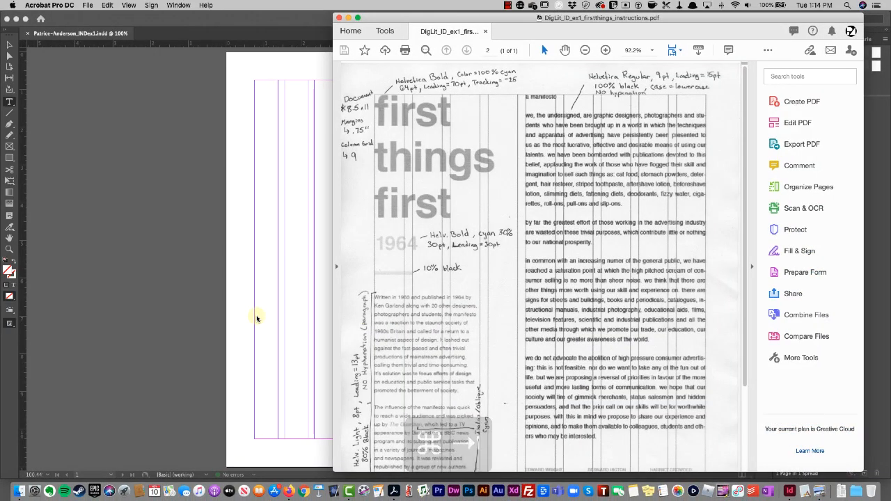
pyautogui.press('super+Tab')
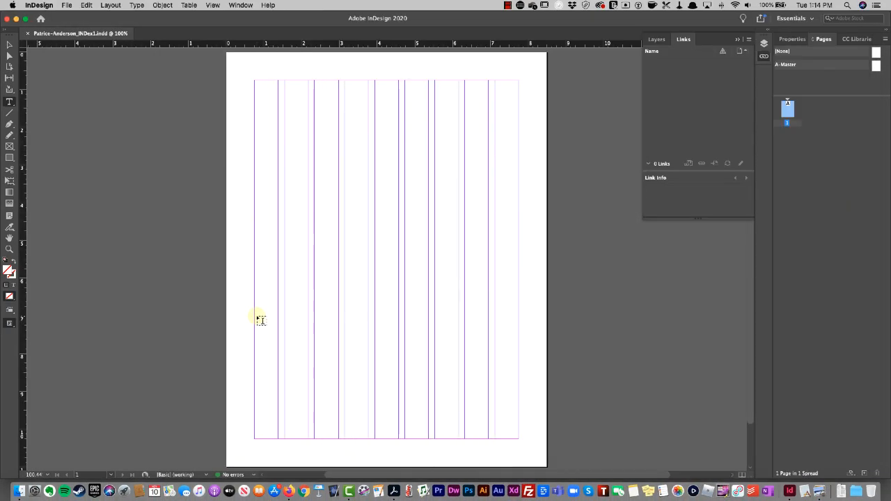
pyautogui.press('super+Tab')
pyautogui.press('super+Tab')
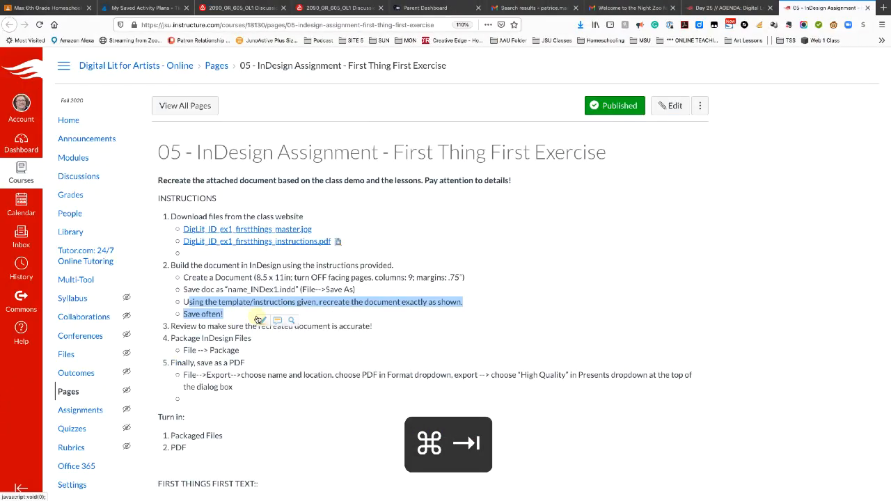
# Step: Scroll to the manifesto text and copy the lines 'First Things First' and 'A manifesto'
pyautogui.scroll(-5, 257, 319)
pyautogui.scroll(-1, 257, 319)
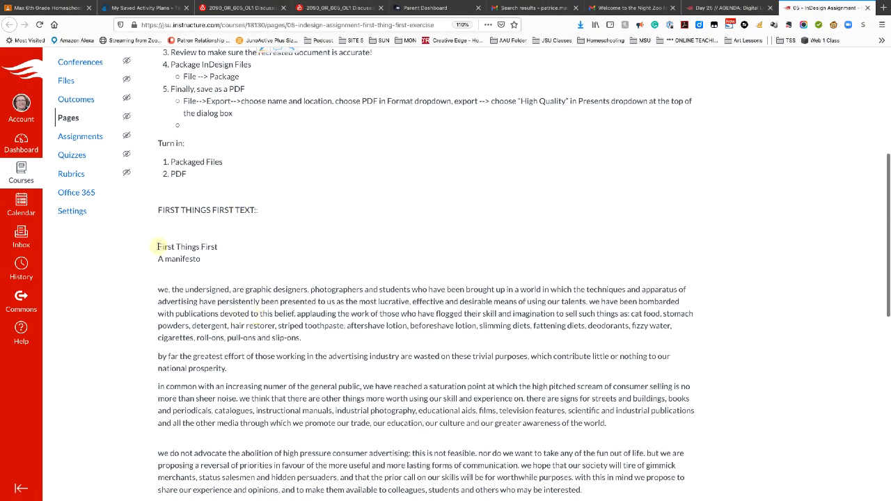
pyautogui.moveTo(157, 246); pyautogui.dragTo(200, 261)
pyautogui.press('super+c')
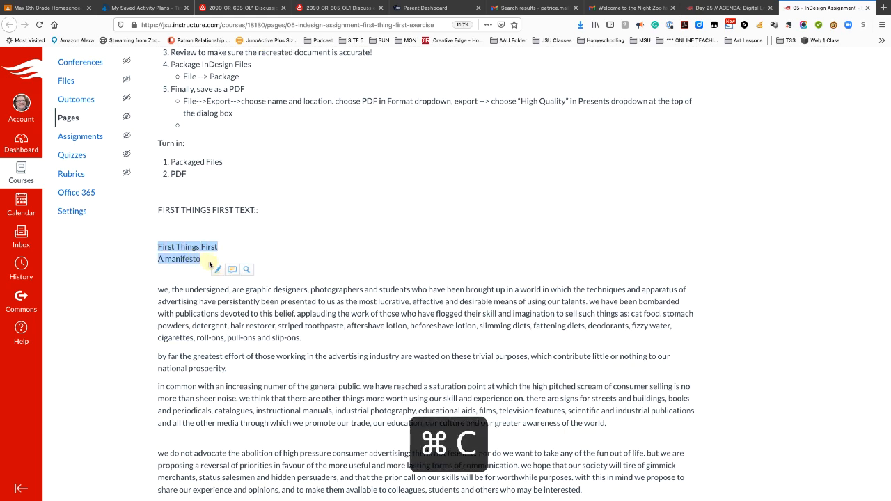
pyautogui.press('super+Tab')
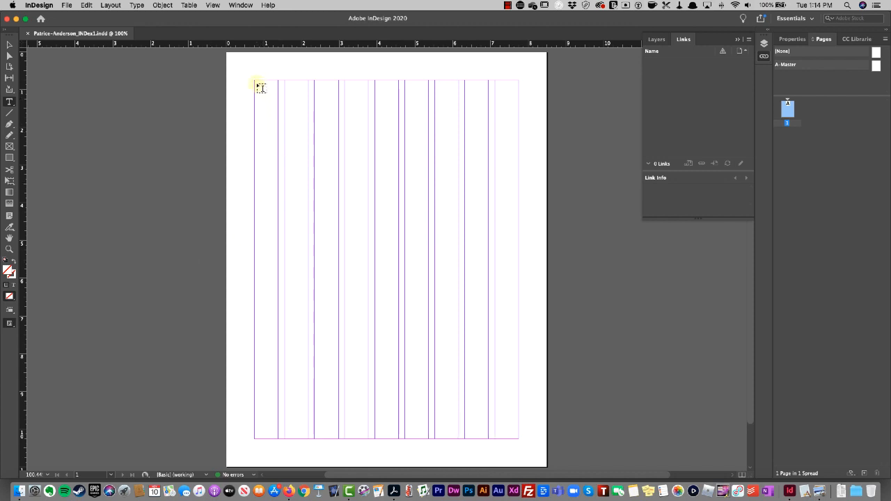
# Step: Draw a text frame from the top-left margin corner and paste the 'First Things First / A manifesto' heading
pyautogui.moveTo(258, 84); pyautogui.dragTo(360, 187)
pyautogui.scroll(2, 360, 188)
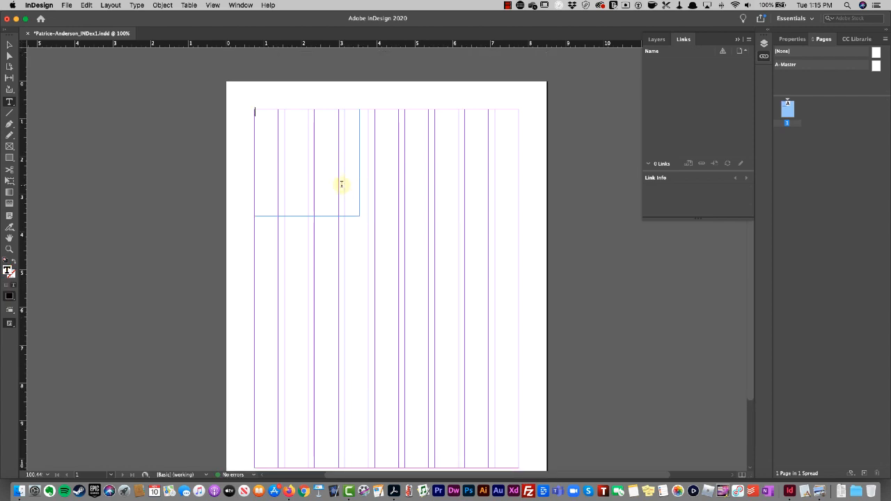
pyautogui.press('super+v')
pyautogui.press('super+Tab')
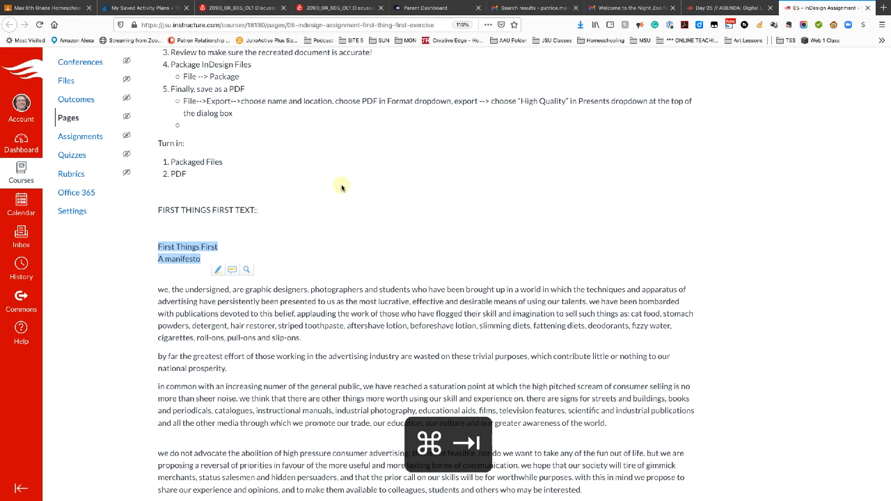
pyautogui.press('super+Tab')
pyautogui.press('super+Tab')
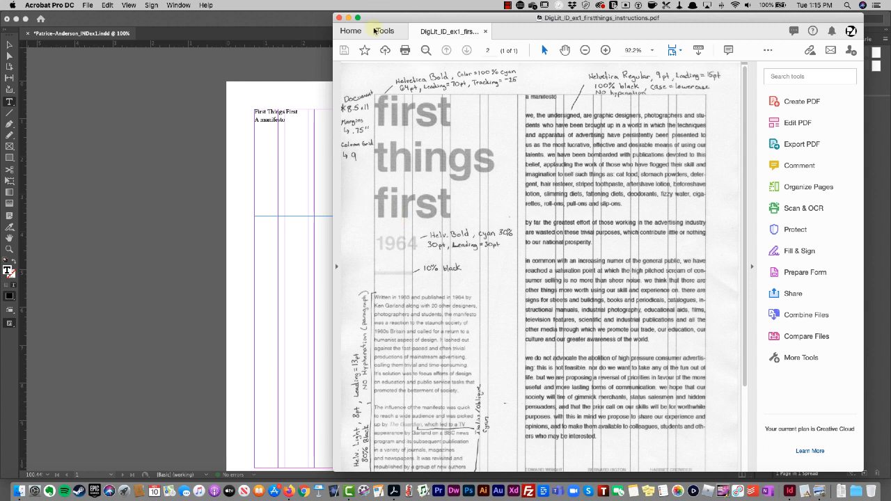
# Step: Cut 'A manifesto' from the heading frame and paste it into a new frame across the right columns
pyautogui.moveTo(387, 16); pyautogui.dragTo(450, 15)
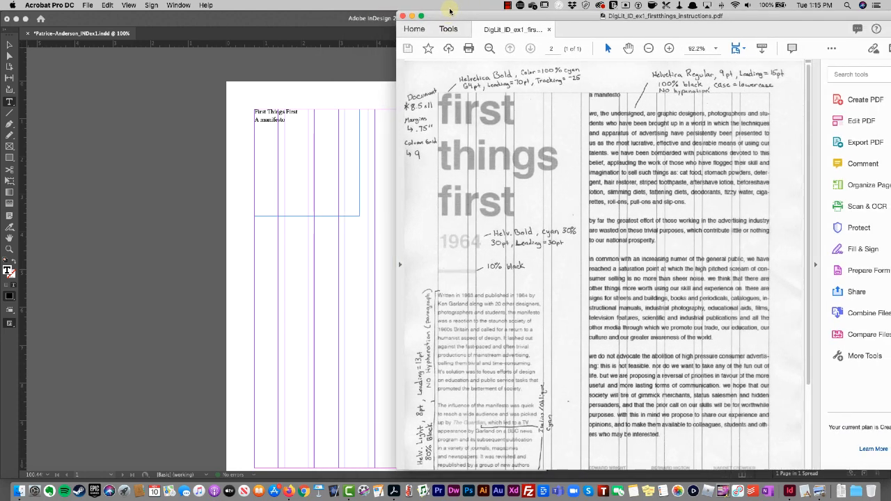
pyautogui.click(353, 165)
pyautogui.moveTo(291, 126); pyautogui.dragTo(235, 120)
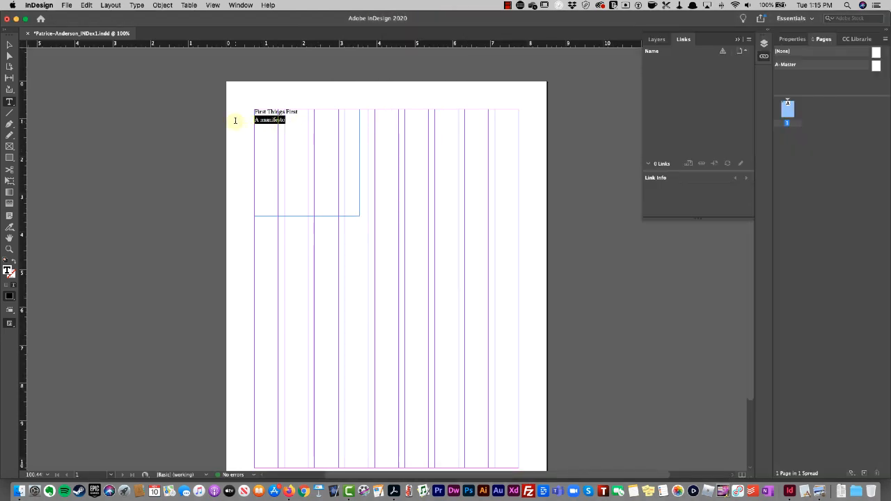
pyautogui.press('super+x')
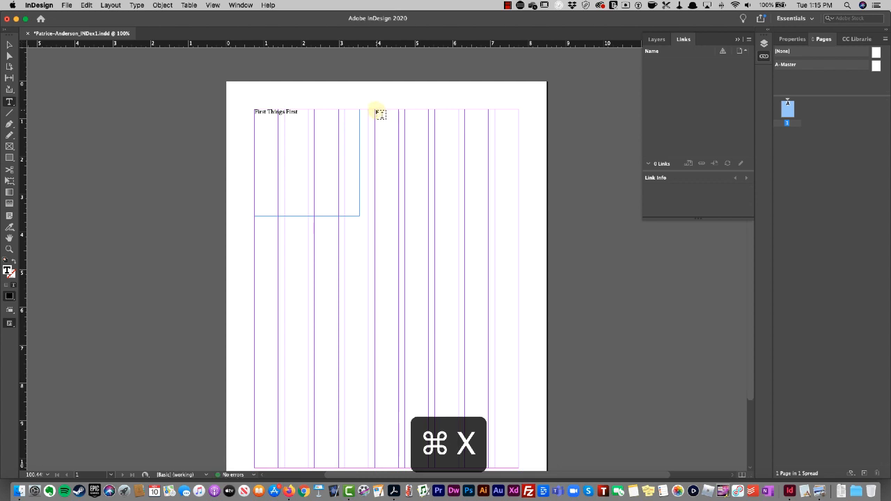
pyautogui.moveTo(380, 114); pyautogui.dragTo(519, 169)
pyautogui.press('super+v')
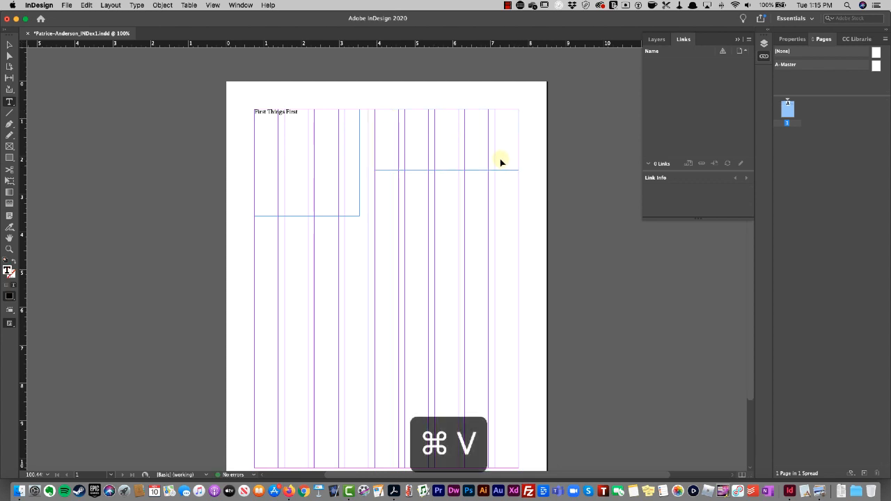
# Step: Check the reference PDF, then delete the stray character after 'manifesto' and exit text editing
pyautogui.press('super+Tab')
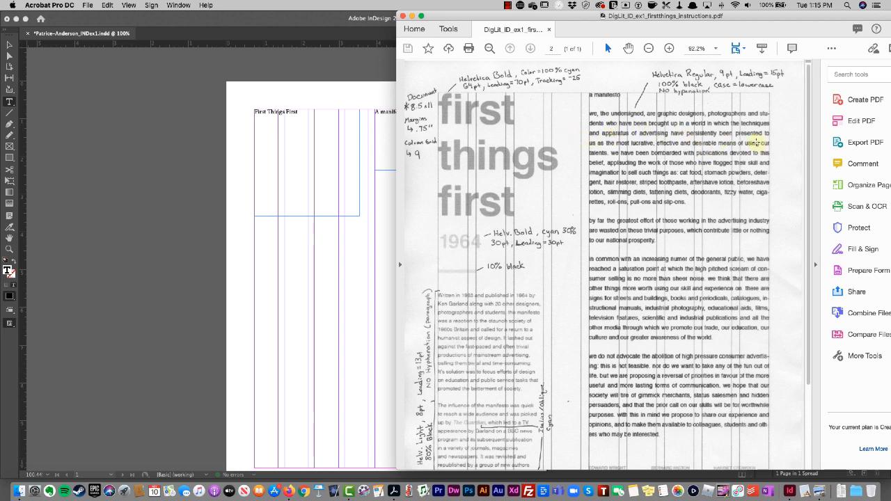
pyautogui.click(314, 189)
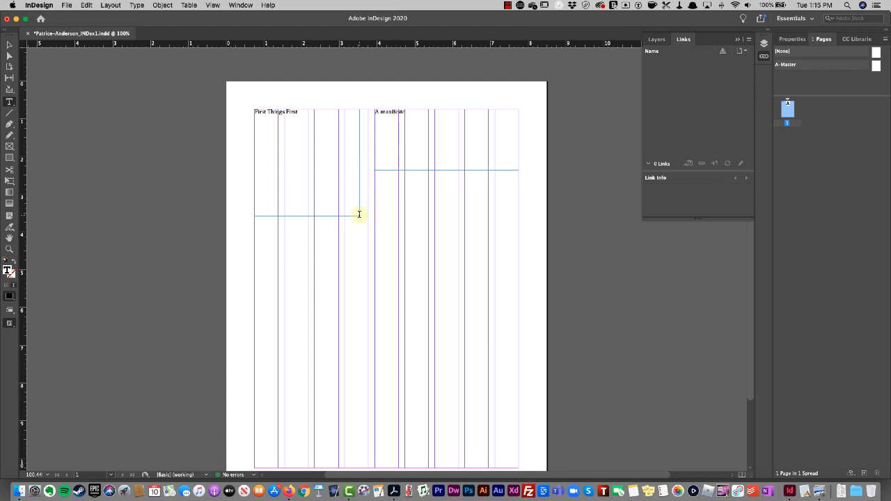
pyautogui.write('o')
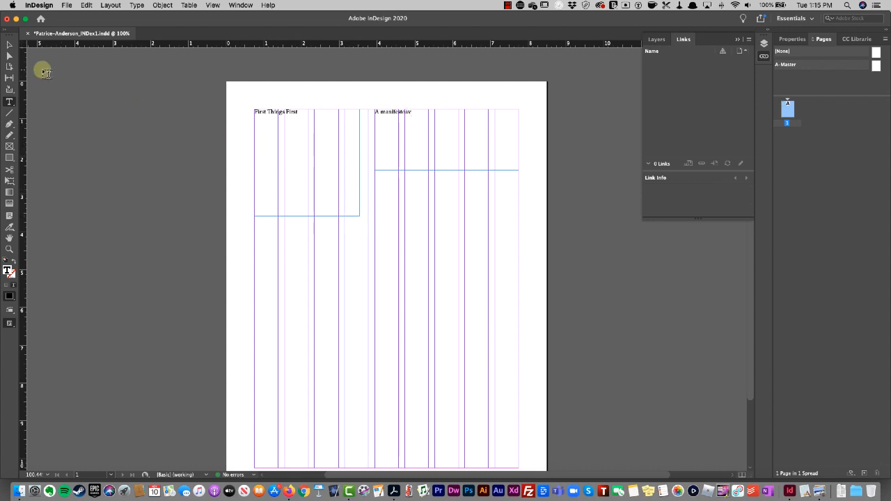
pyautogui.press('BackSpace')
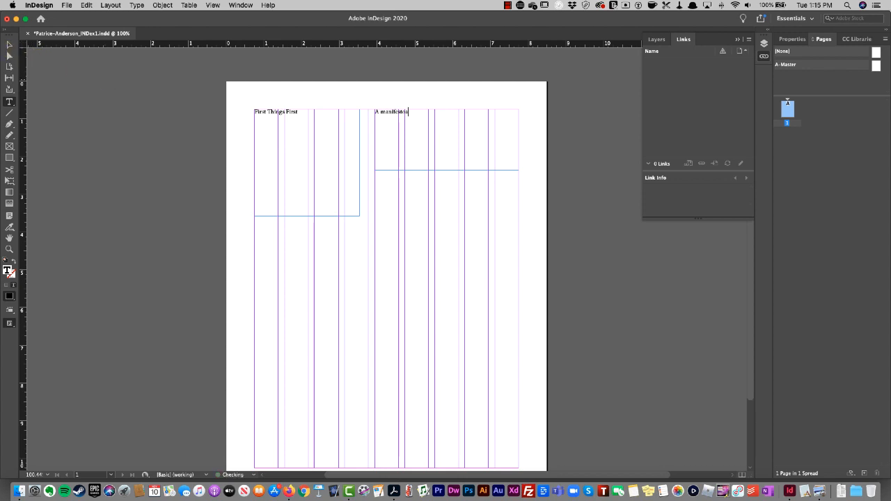
pyautogui.press('Escape')
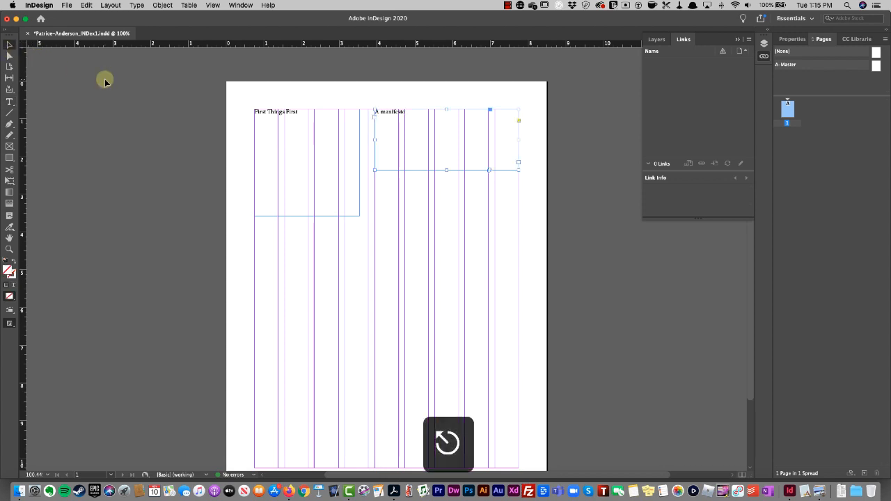
# Step: Shrink the First Things First frame to hug the heading and draw a new text frame below it
pyautogui.click(357, 215)
pyautogui.moveTo(359, 216); pyautogui.dragTo(324, 129)
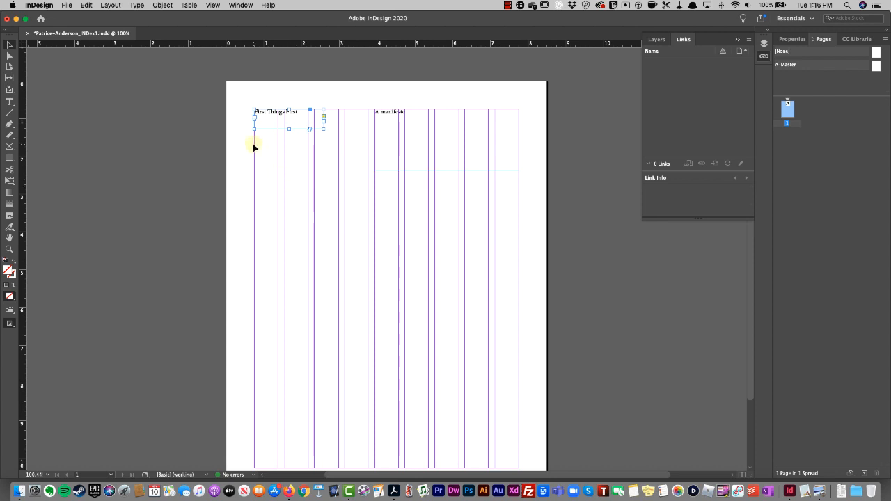
pyautogui.press('t')
pyautogui.moveTo(255, 144); pyautogui.dragTo(369, 248)
# Step: Enter the year 1964 in the new frame, checking it against the reference PDF
pyautogui.press('super+Tab')
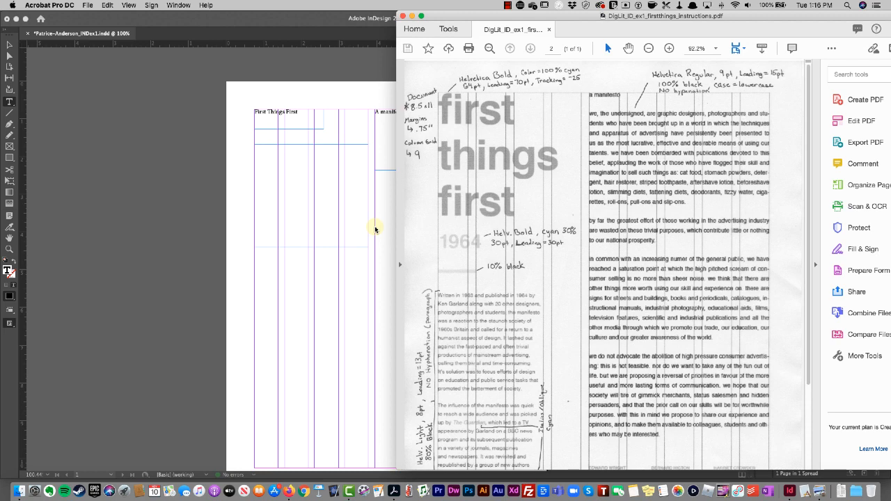
pyautogui.click(300, 111)
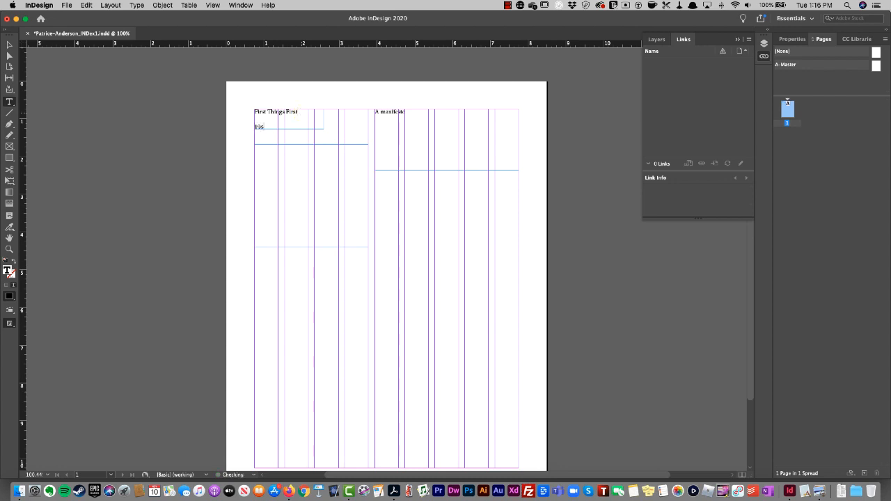
pyautogui.write('4')
pyautogui.press('super+Tab')
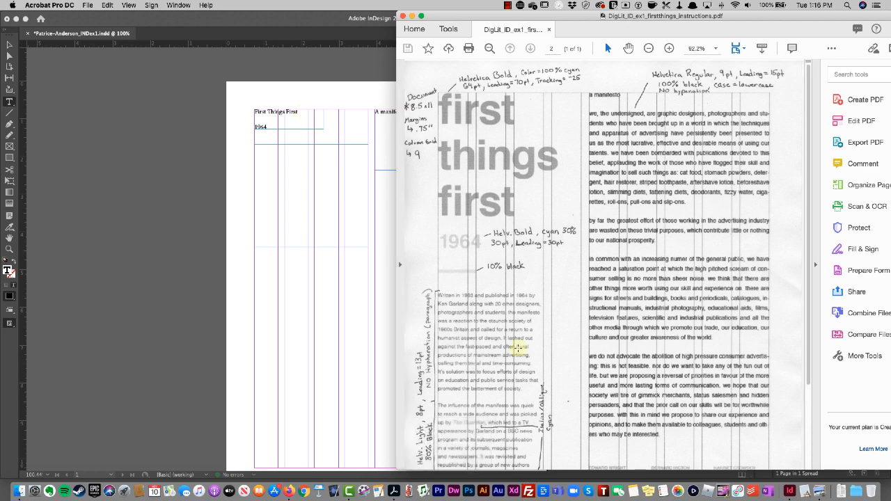
# Step: Scroll through the Canvas assignment's manifesto text, comparing it with the reference PDF
pyautogui.scroll(-3, 509, 369)
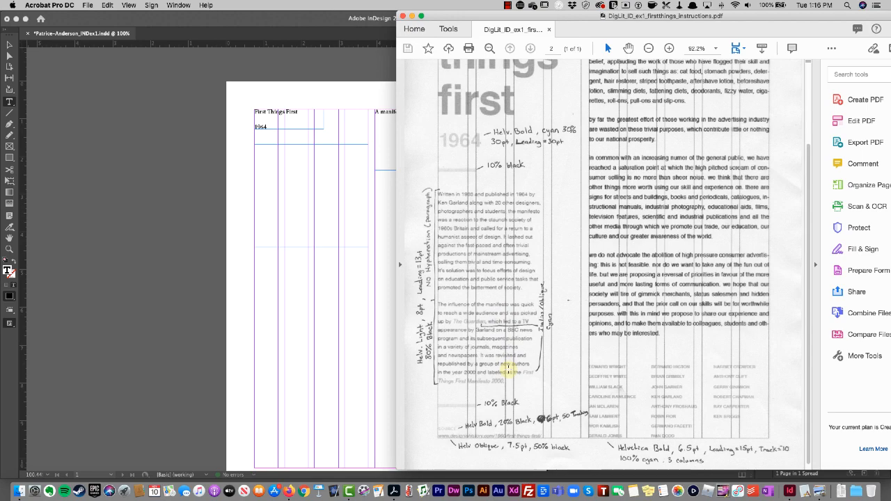
pyautogui.press('super+Tab')
pyautogui.press('super+Tab')
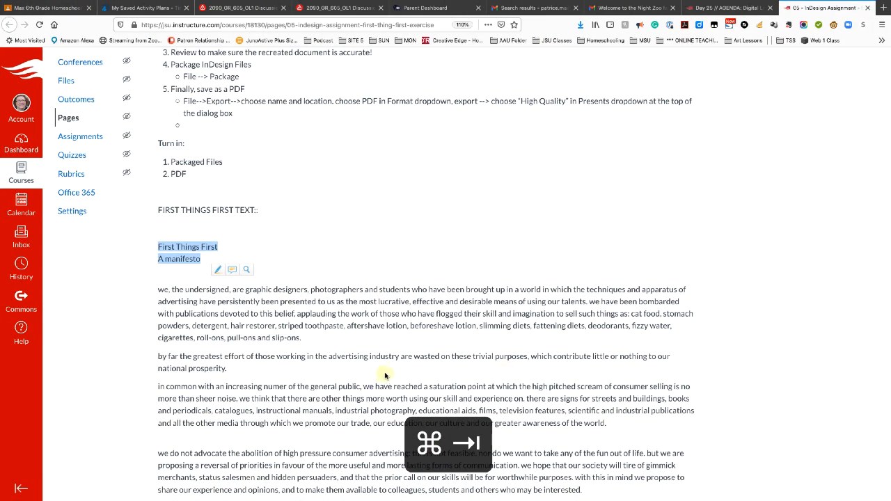
pyautogui.click(189, 304)
pyautogui.scroll(-3, 189, 304)
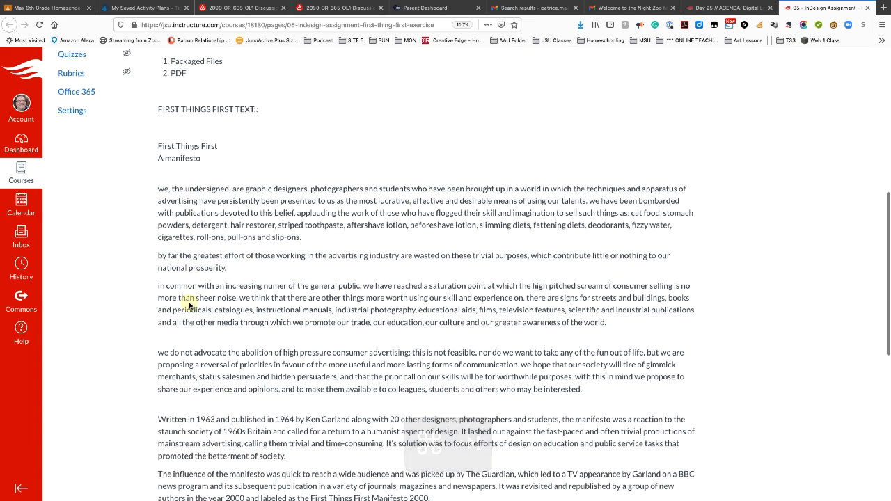
pyautogui.press('super+Tab')
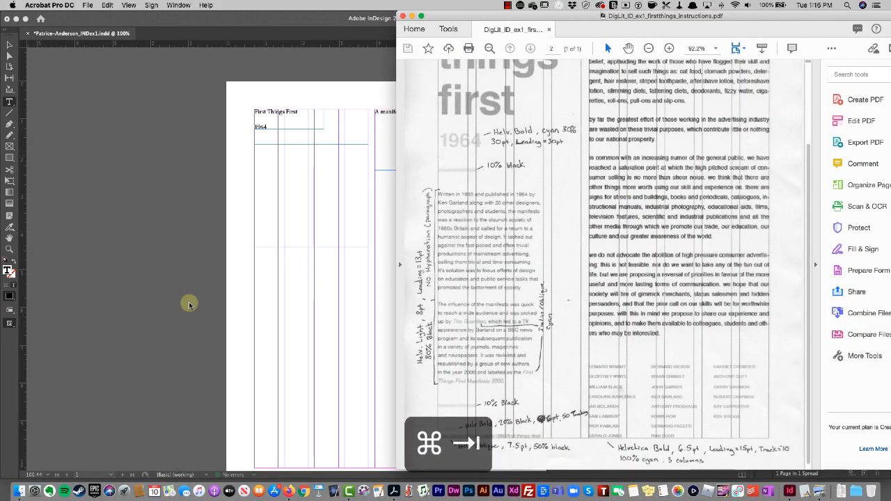
pyautogui.press('super+Tab')
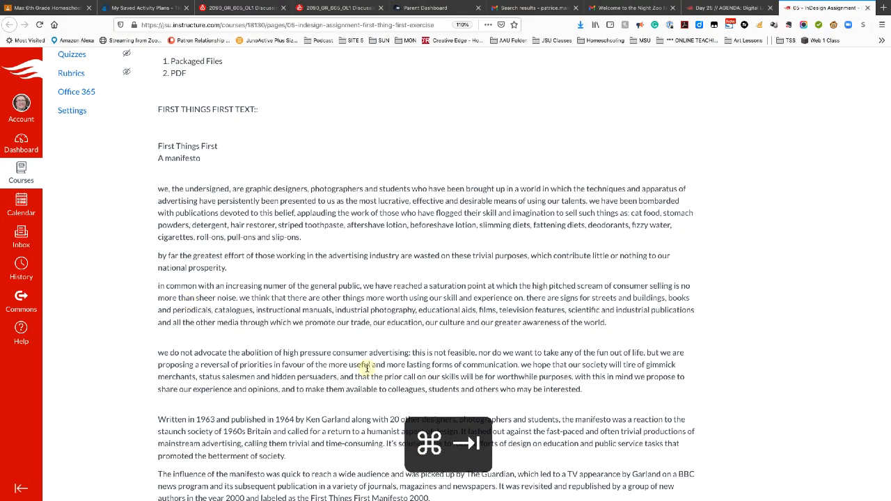
pyautogui.scroll(-3, 367, 367)
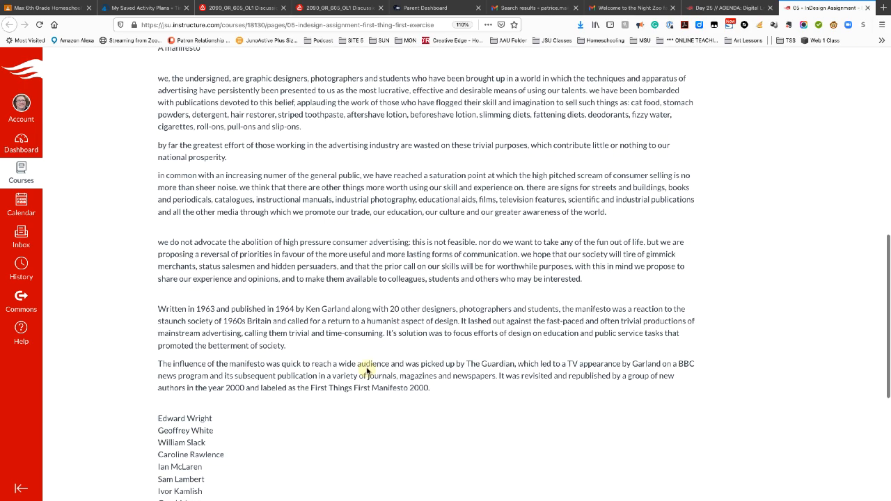
pyautogui.scroll(2, 367, 368)
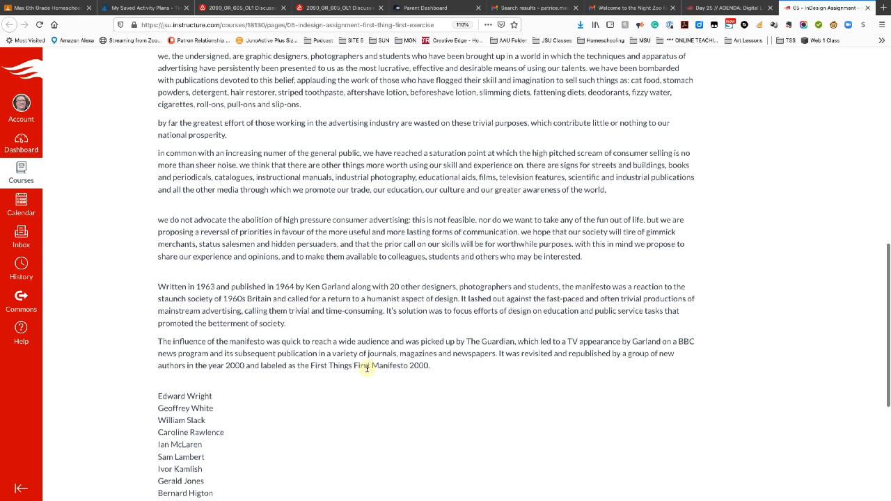
pyautogui.press('super+Tab')
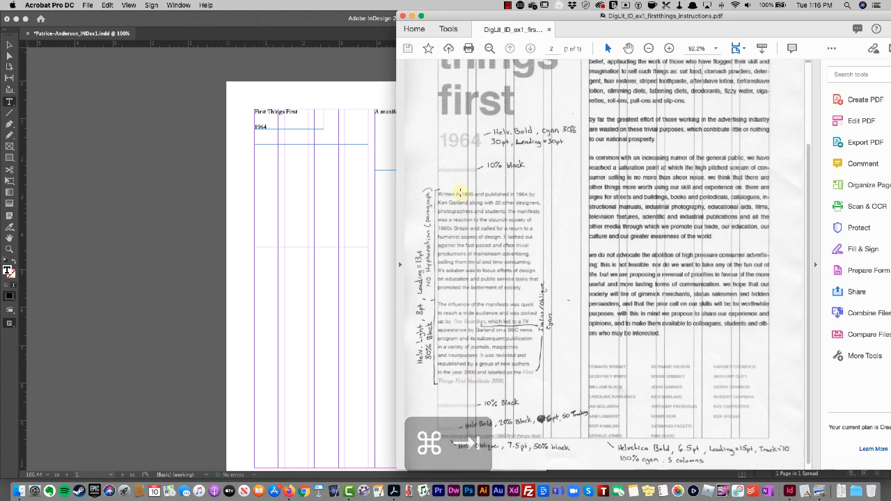
# Step: Copy the paragraph beginning 'Written in 1963' from the Canvas page
pyautogui.press('super+Tab')
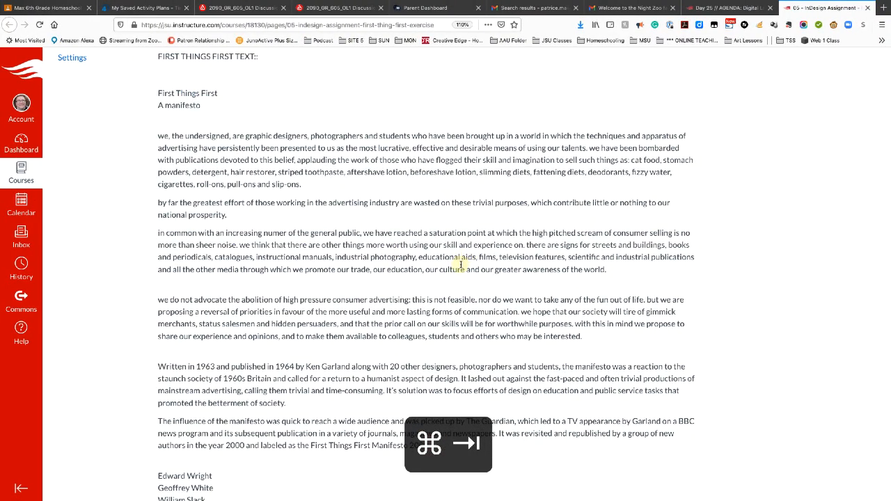
pyautogui.moveTo(158, 366); pyautogui.dragTo(284, 405)
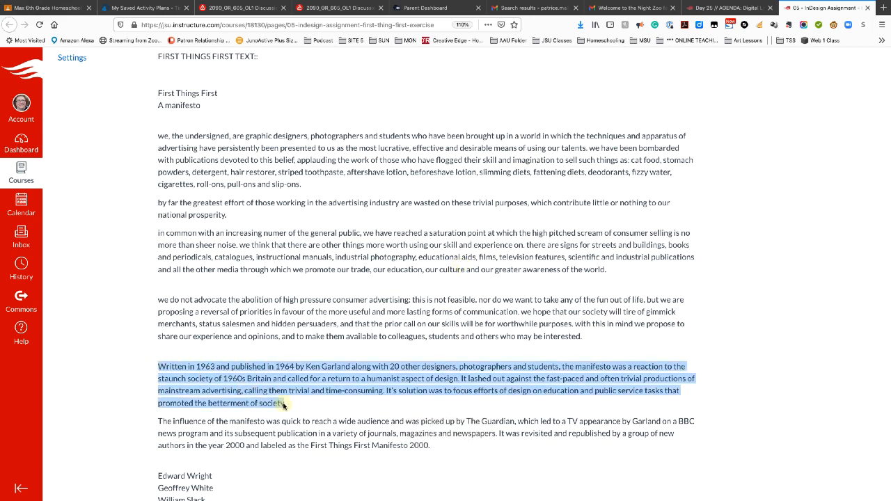
pyautogui.press('super+c')
pyautogui.press('super+Tab')
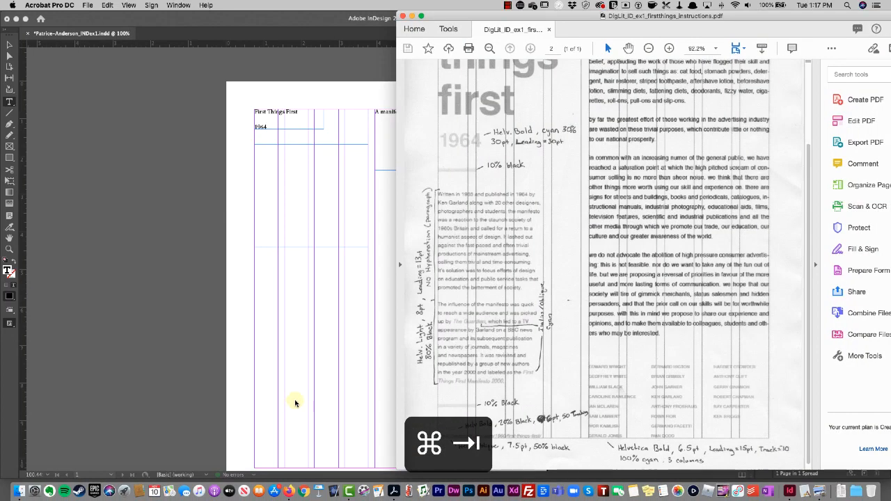
# Step: Paste the 'Written in 1963' paragraph into the empty frame and draw a second frame beneath it
pyautogui.click(280, 195)
pyautogui.press('super+v')
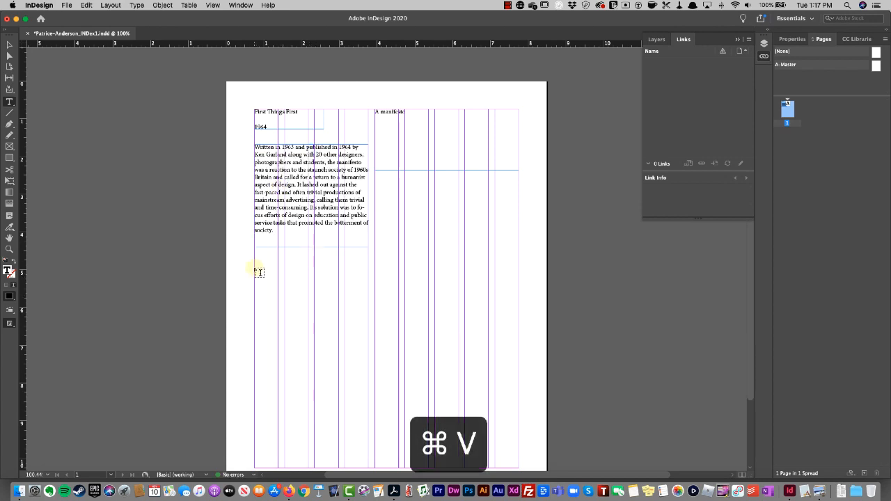
pyautogui.moveTo(256, 268); pyautogui.dragTo(362, 418)
# Step: Copy the paragraph beginning 'The influence of the manifesto' from the Canvas page
pyautogui.press('super+Tab')
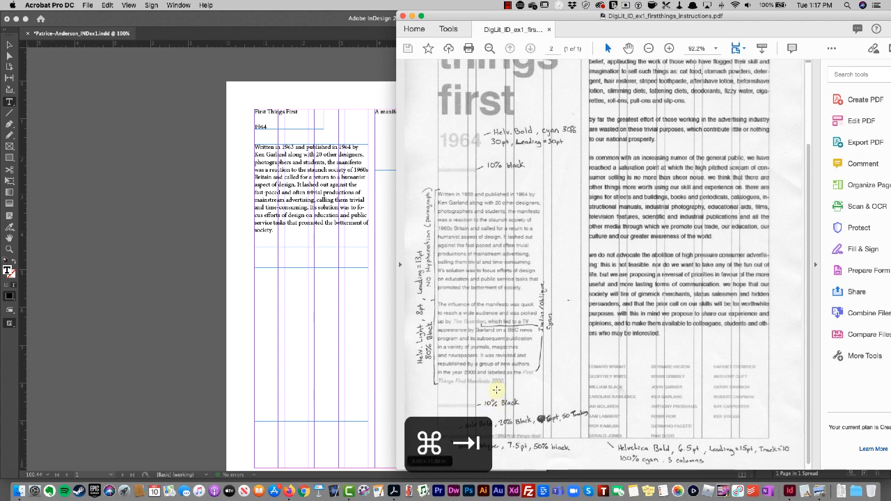
pyautogui.press('super+Tab')
pyautogui.press('super+Tab')
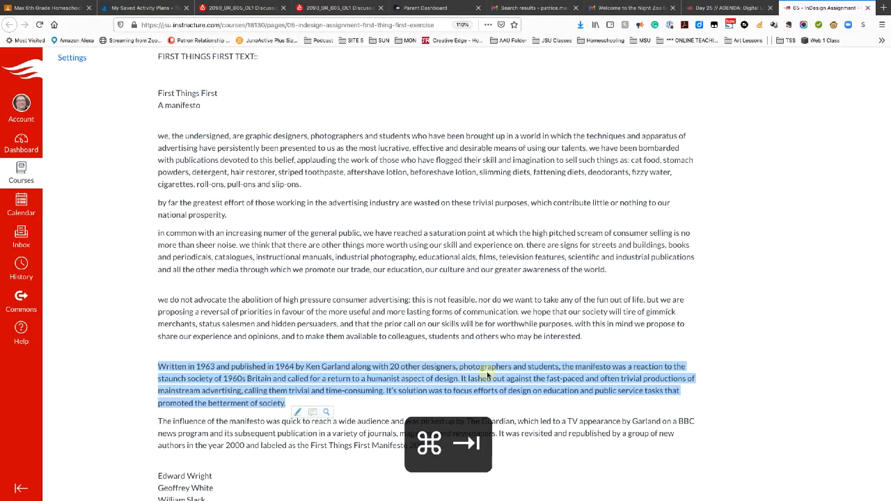
pyautogui.moveTo(159, 422); pyautogui.dragTo(474, 456)
pyautogui.press('super+c')
pyautogui.press('super+Tab')
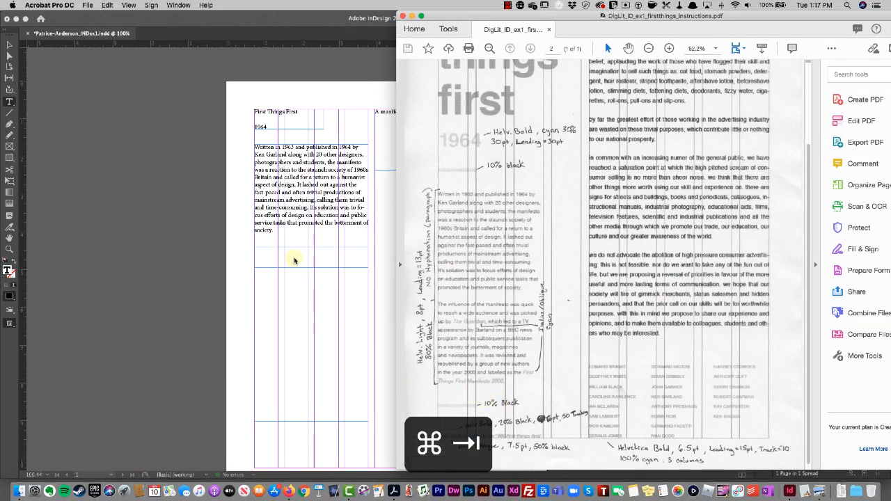
# Step: Paste 'The influence of the manifesto' paragraph into the new lower frame
pyautogui.click(290, 306)
pyautogui.press('super+v')
pyautogui.press('super+Tab')
pyautogui.press('super+Tab')
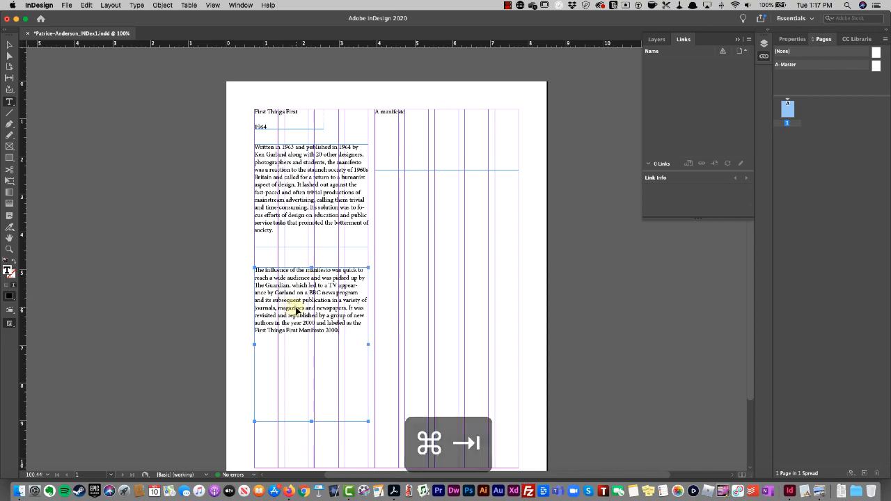
pyautogui.scroll(1, 280, 330)
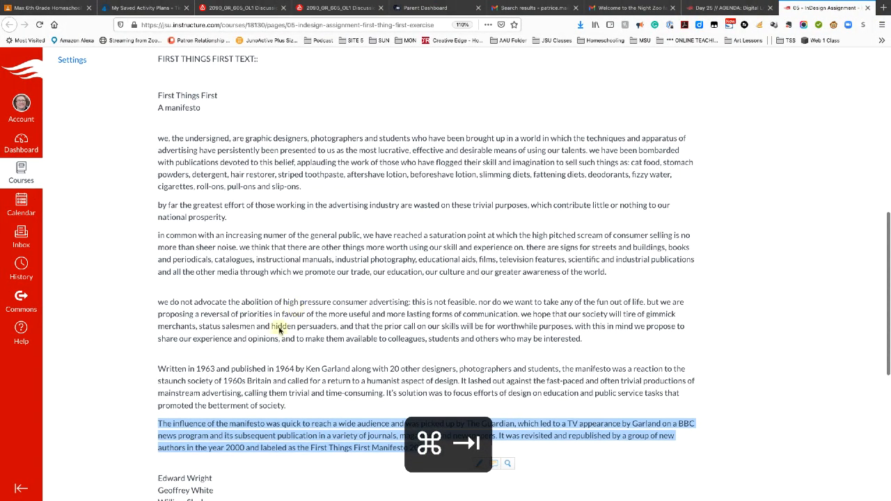
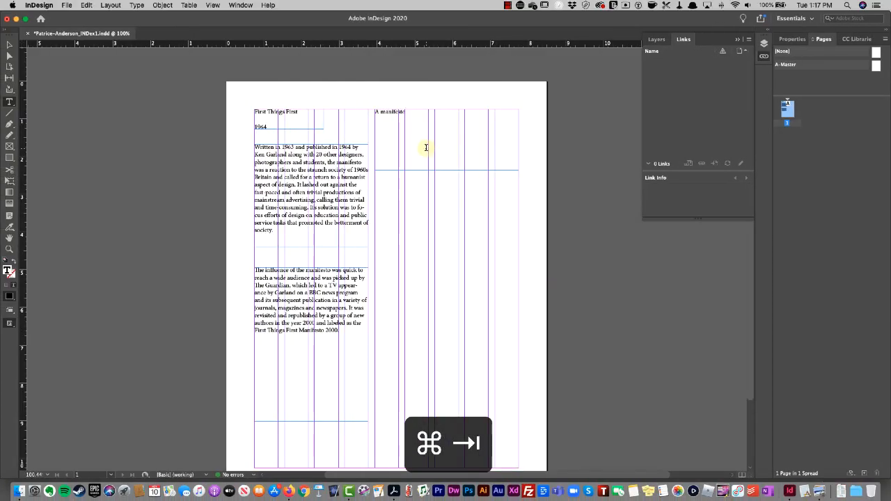
# Step: Paste the four manifesto paragraphs into the right frame and lengthen it to reveal all the text
pyautogui.click(426, 147)
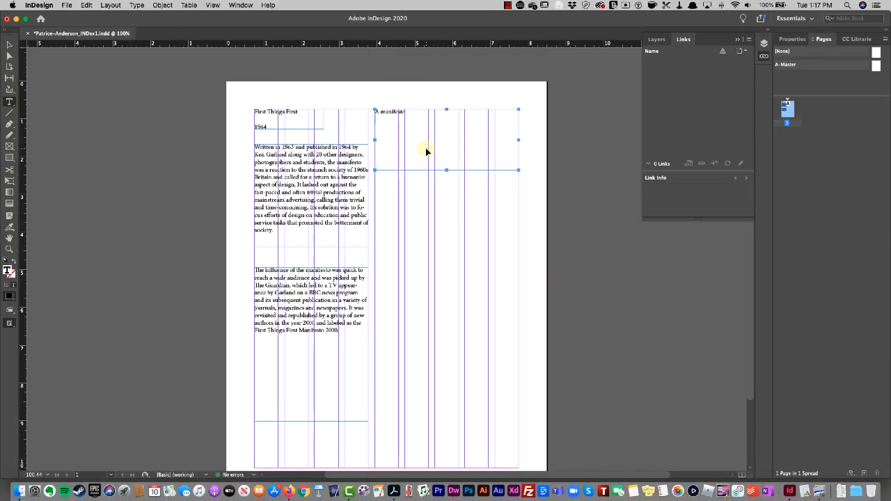
pyautogui.press('super+v')
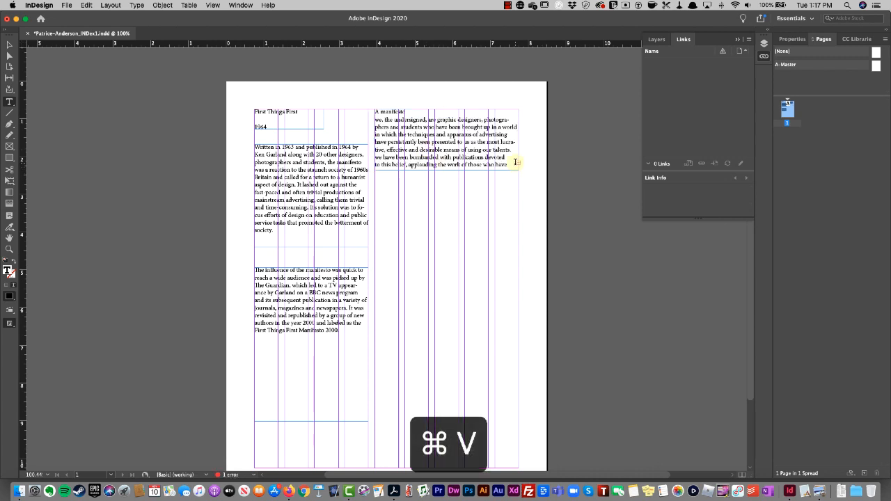
pyautogui.click(520, 165)
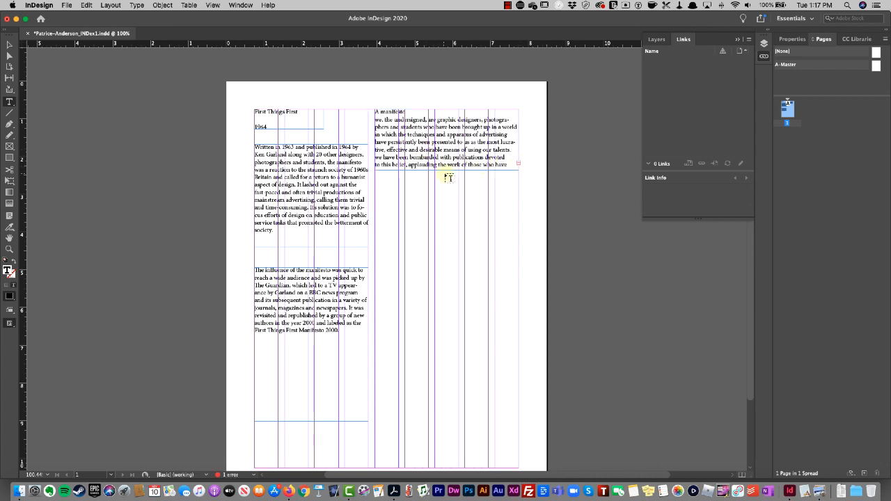
pyautogui.press('super+z')
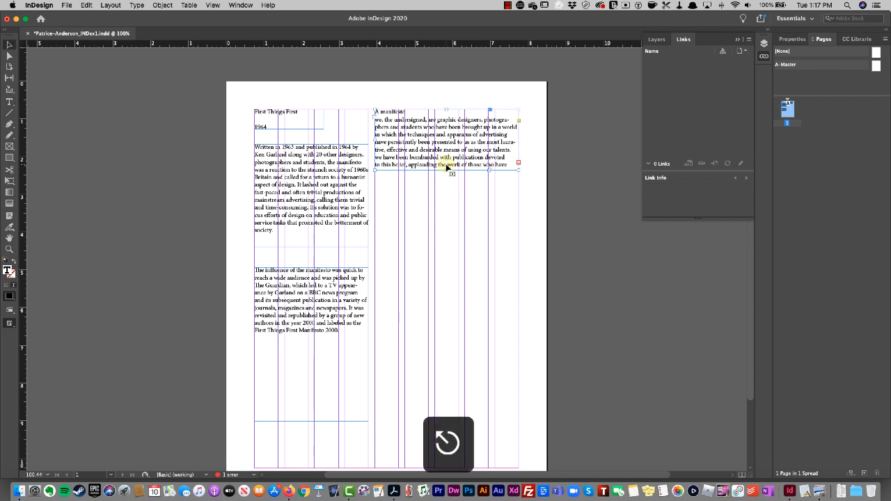
pyautogui.moveTo(446, 168); pyautogui.dragTo(435, 468)
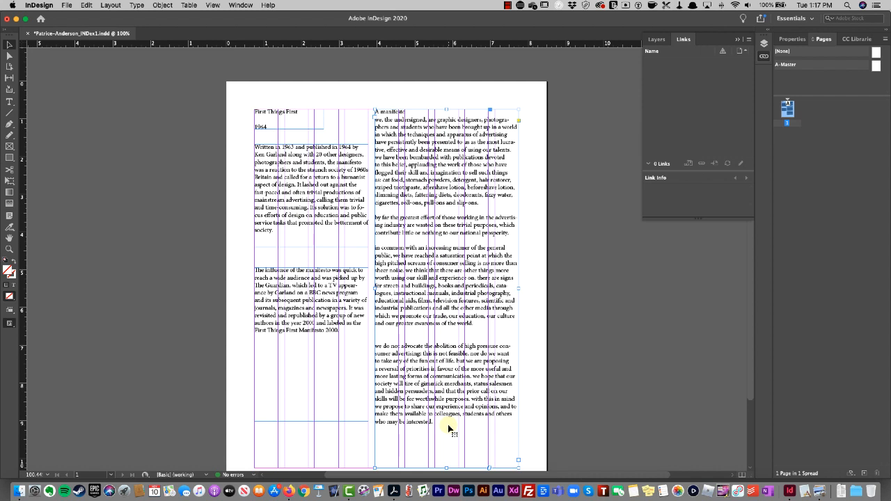
# Step: Move the influence and 'Written in 1963' paragraph frames lower in the left column
pyautogui.click(325, 314)
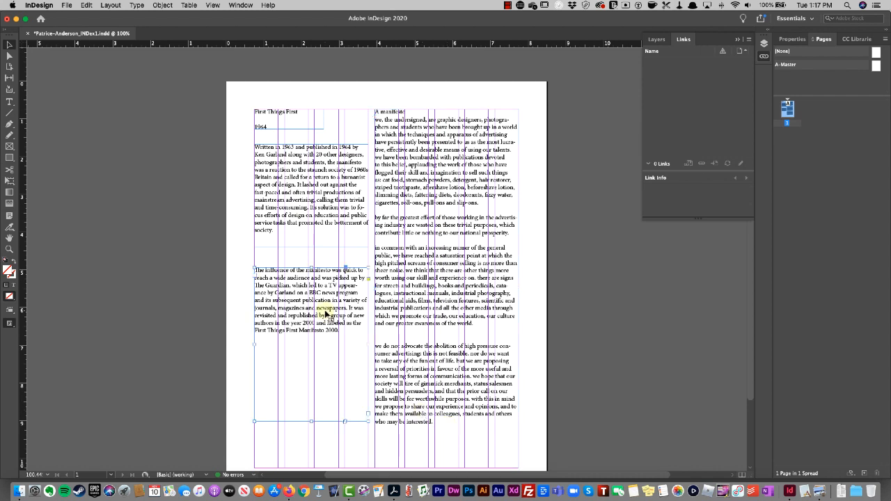
pyautogui.moveTo(311, 267); pyautogui.dragTo(312, 328)
pyautogui.moveTo(312, 420); pyautogui.dragTo(311, 405)
pyautogui.click(316, 149)
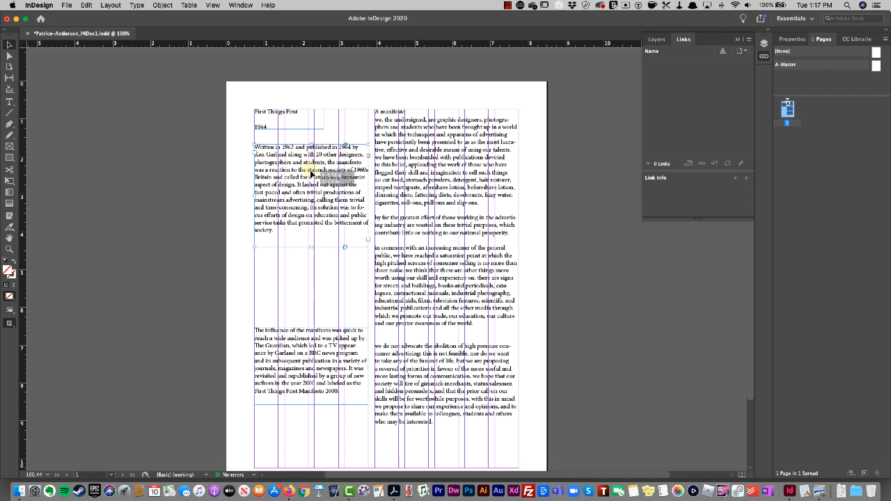
pyautogui.moveTo(311, 173); pyautogui.dragTo(322, 247)
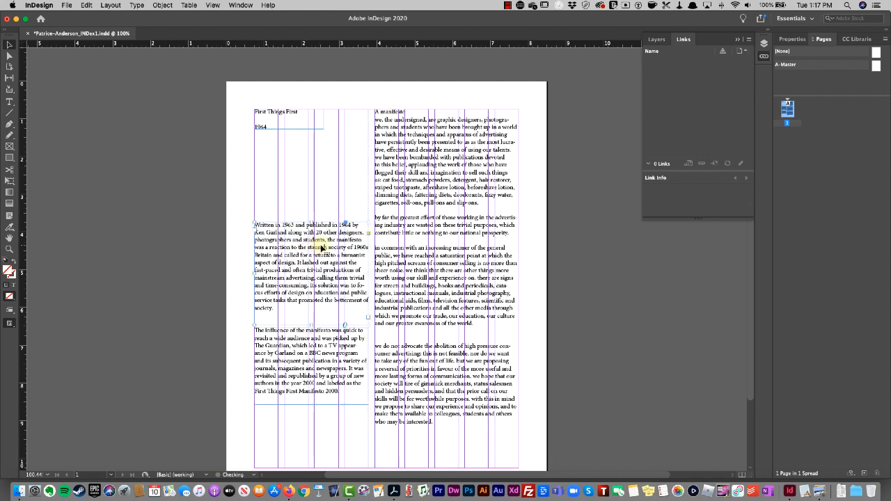
# Step: Enlarge the First Things First title frame and save the document
pyautogui.click(295, 125)
pyautogui.moveTo(324, 128); pyautogui.dragTo(369, 217)
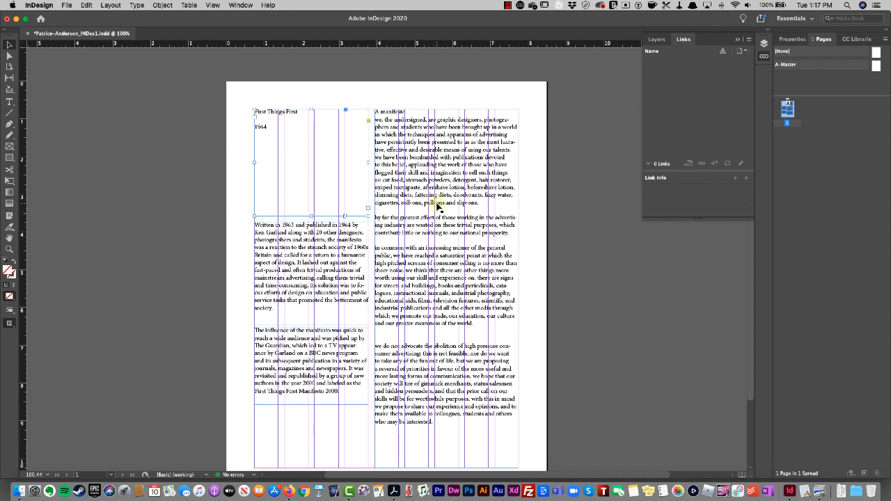
pyautogui.press('super+s')
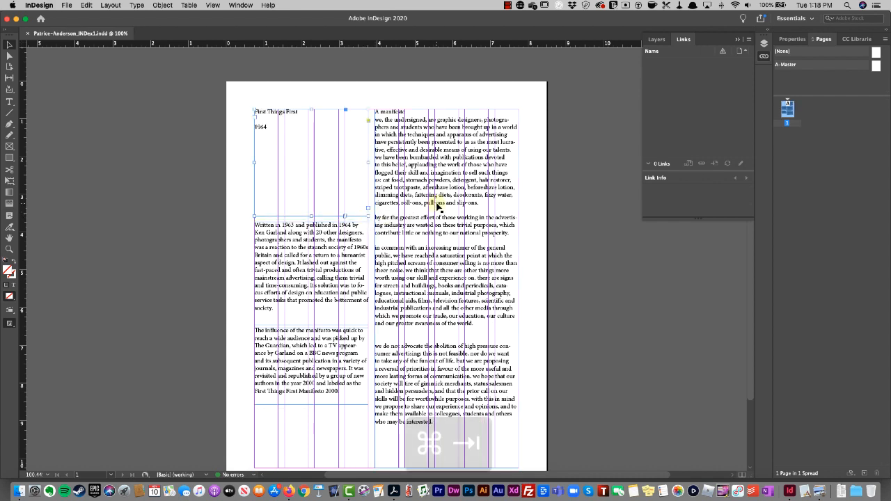
# Step: Copy the full list of signatory names from the Canvas assignment page
pyautogui.press('super+Tab')
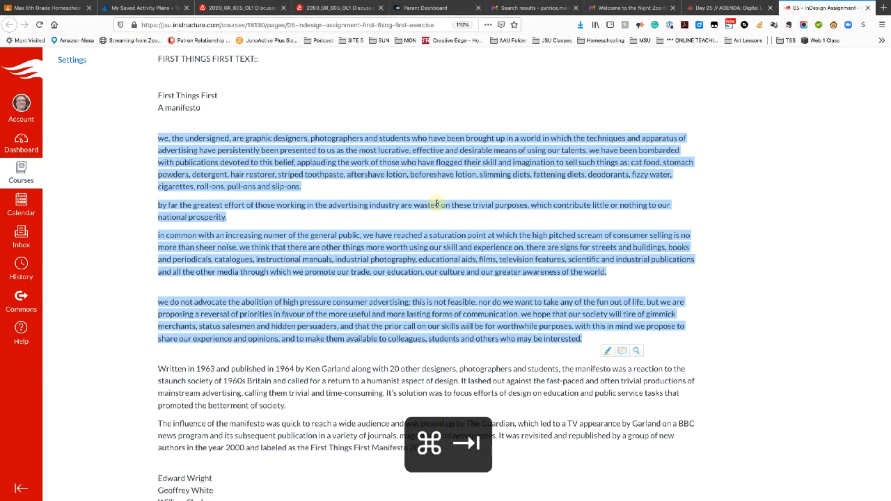
pyautogui.scroll(-9, 437, 204)
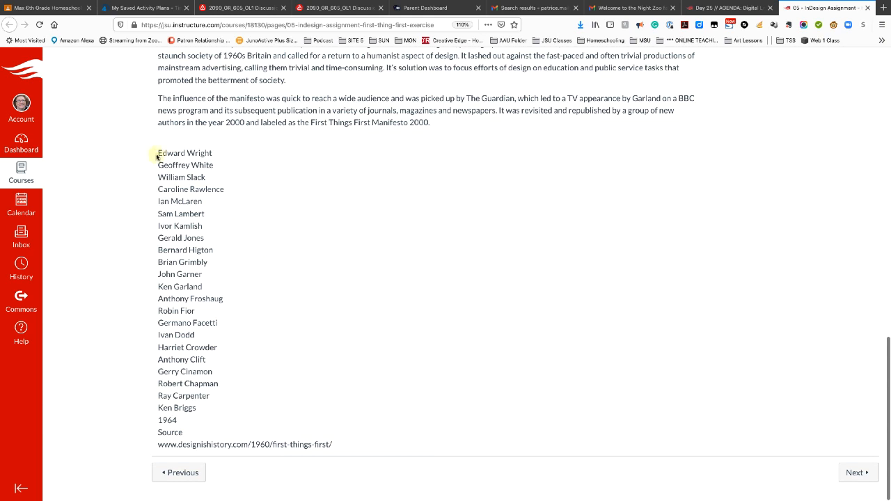
pyautogui.moveTo(159, 152); pyautogui.dragTo(211, 411)
pyautogui.press('super+c')
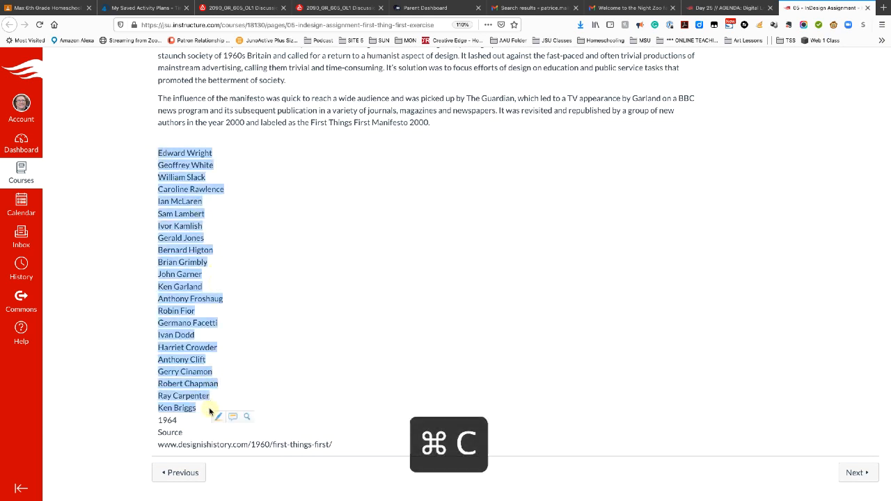
pyautogui.press('super+Tab')
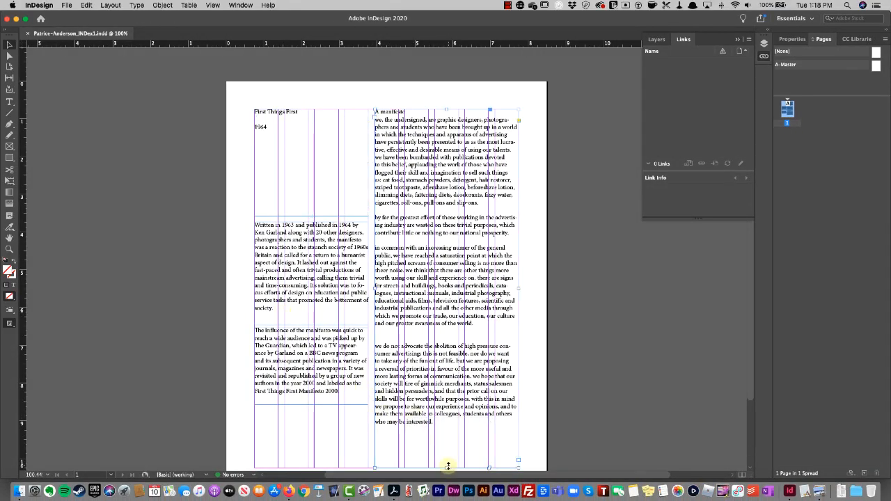
# Step: Shorten the manifesto frame and paste the signatory names into a new text frame below it
pyautogui.moveTo(446, 460); pyautogui.dragTo(440, 432)
pyautogui.scroll(-3, 441, 432)
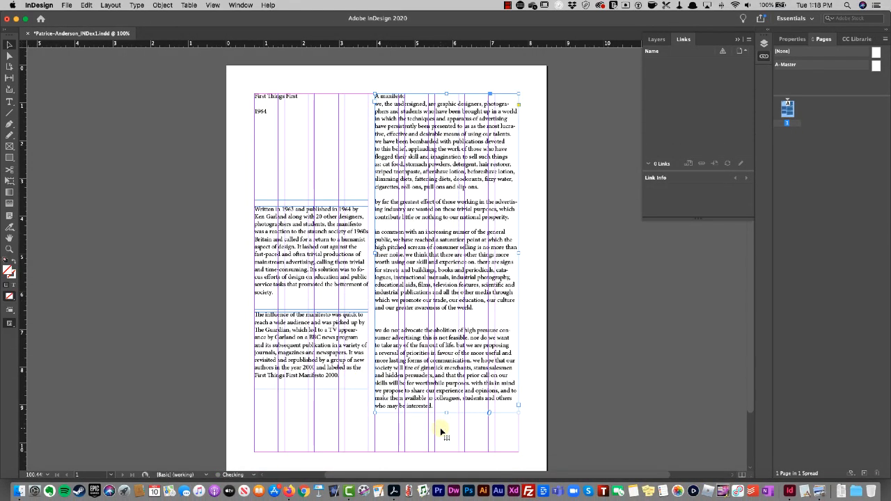
pyautogui.press('t')
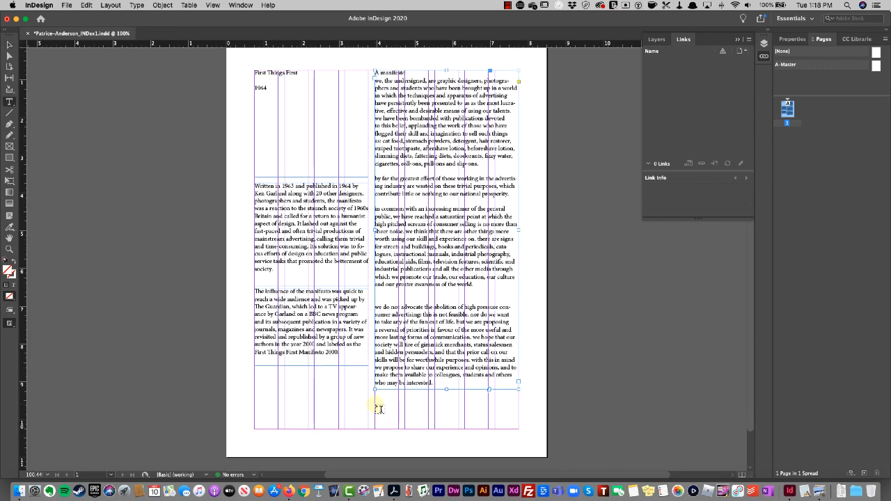
pyautogui.moveTo(375, 404); pyautogui.dragTo(519, 445)
pyautogui.press('super+v')
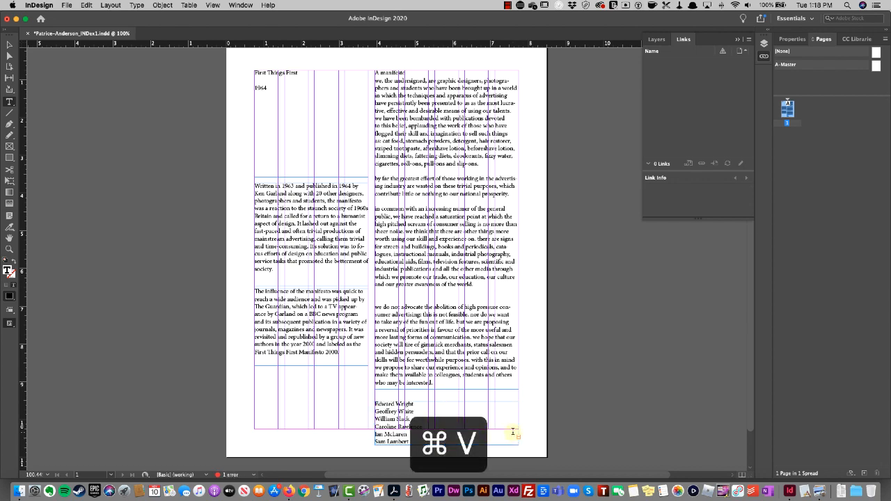
pyautogui.scroll(-3, 513, 431)
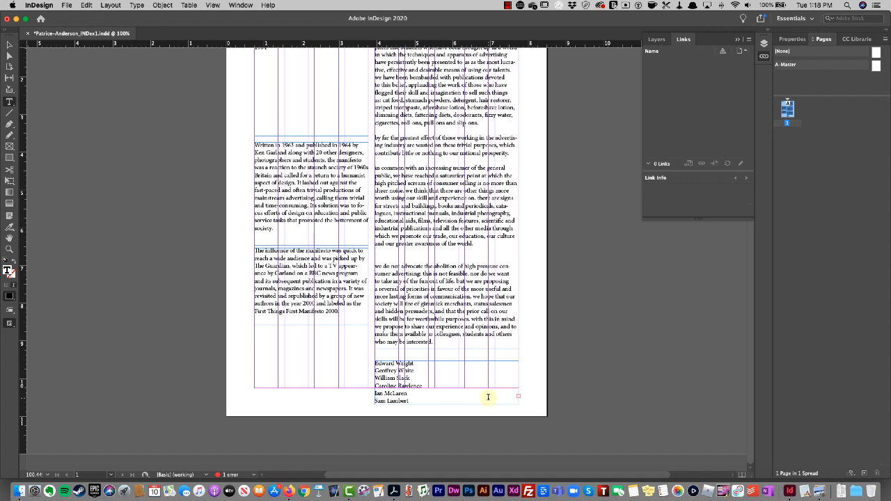
pyautogui.press('Escape')
# Step: Move the names frame off the page to the right and stretch it so all names fit
pyautogui.moveTo(517, 403); pyautogui.dragTo(581, 413)
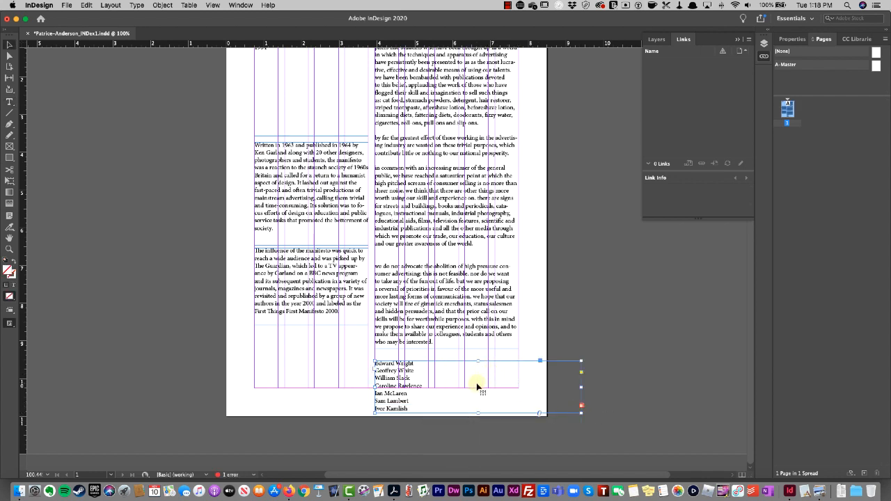
pyautogui.scroll(3, 478, 387)
pyautogui.scroll(-3, 478, 387)
pyautogui.moveTo(457, 374); pyautogui.dragTo(564, 348)
pyautogui.moveTo(496, 365); pyautogui.dragTo(548, 317)
pyautogui.moveTo(635, 343); pyautogui.dragTo(635, 446)
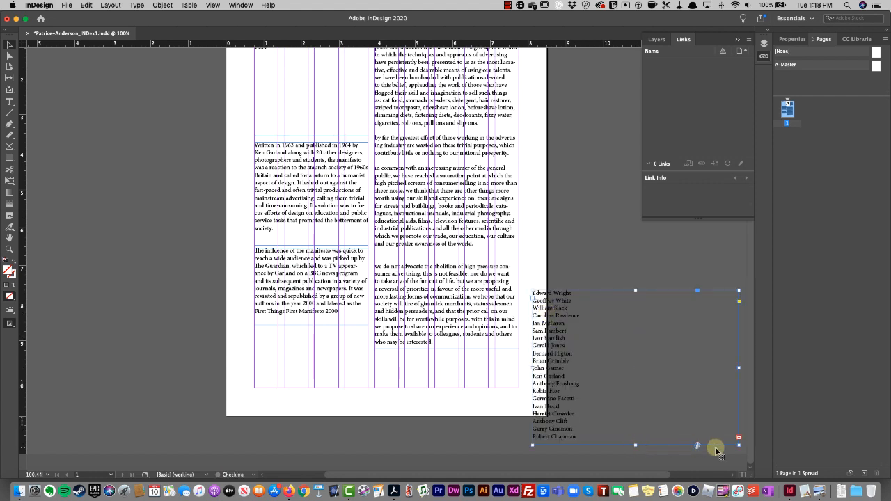
pyautogui.moveTo(635, 290); pyautogui.dragTo(615, 222)
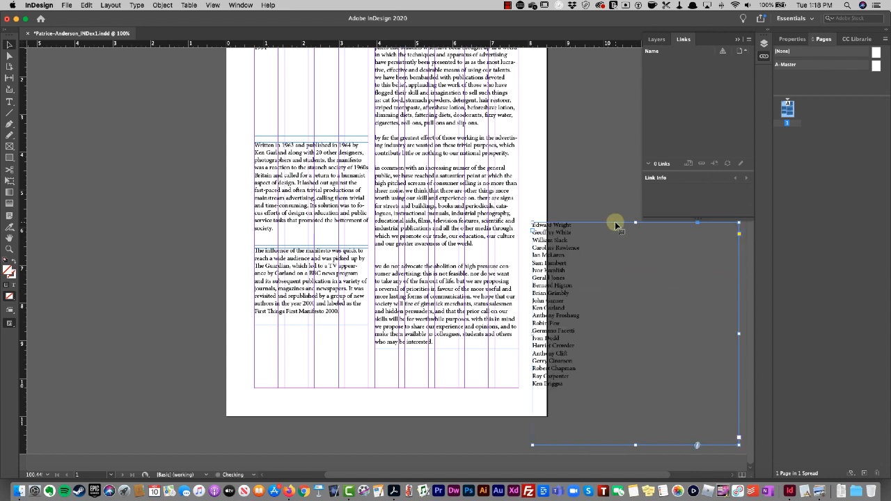
# Step: Trim the names frame to hug the list of names and save the document
pyautogui.press('t')
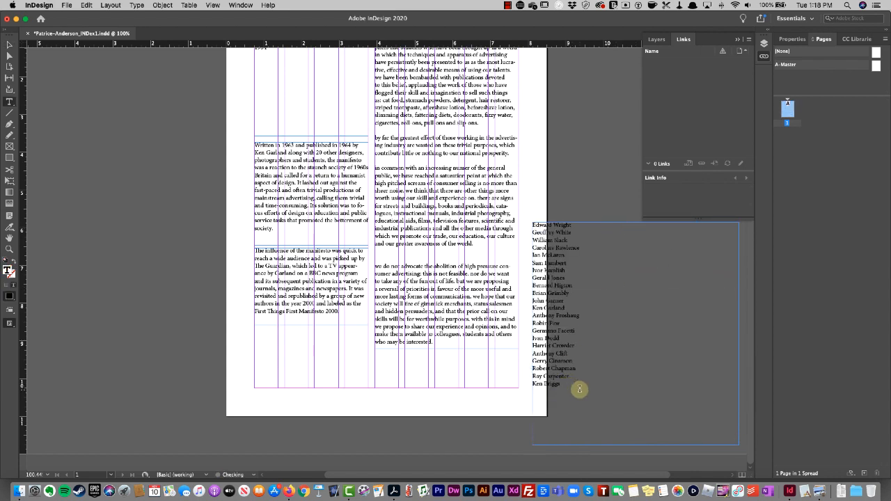
pyautogui.press('Escape')
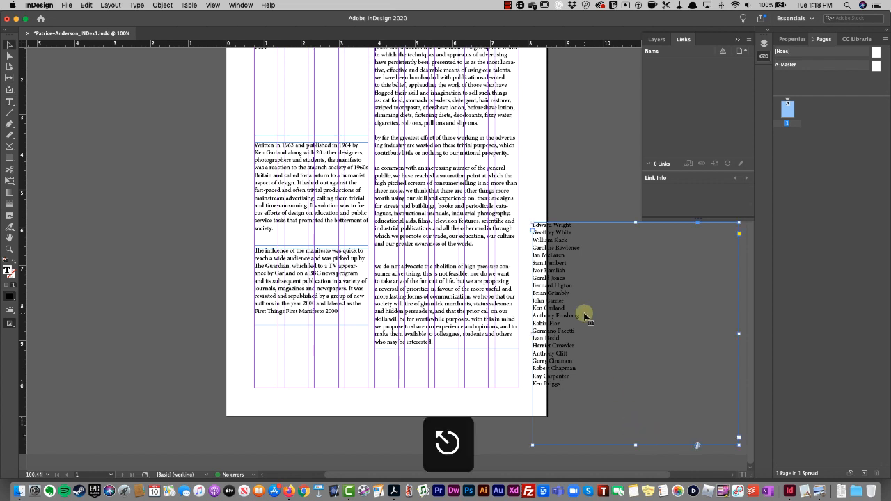
pyautogui.moveTo(640, 446); pyautogui.dragTo(635, 393)
pyautogui.moveTo(738, 308); pyautogui.dragTo(597, 308)
pyautogui.moveTo(550, 234); pyautogui.dragTo(581, 234)
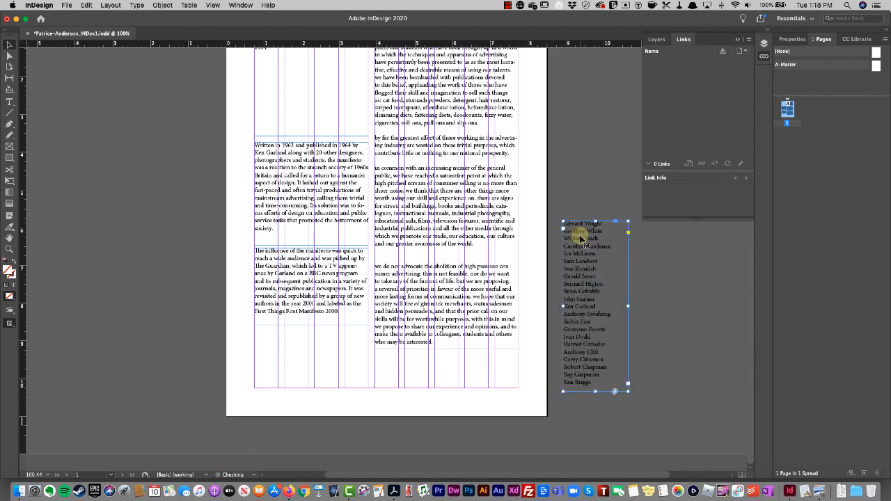
pyautogui.scroll(1, 506, 319)
pyautogui.scroll(4, 506, 319)
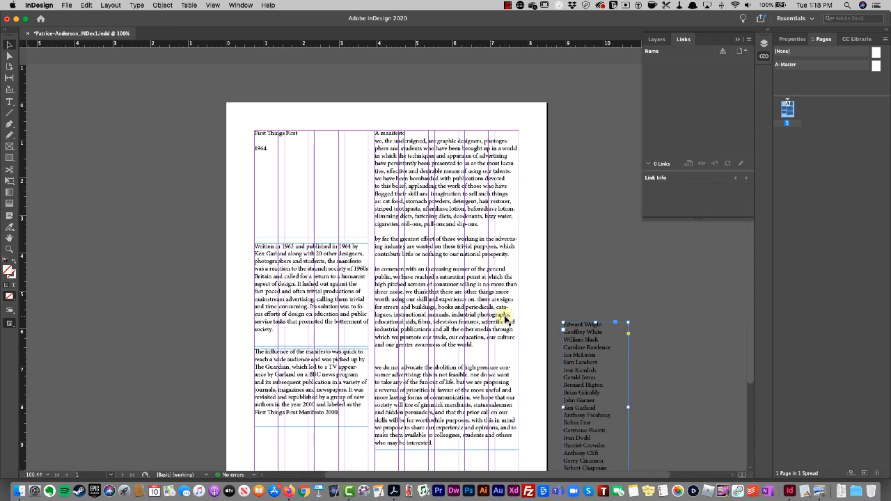
pyautogui.press('super+s')
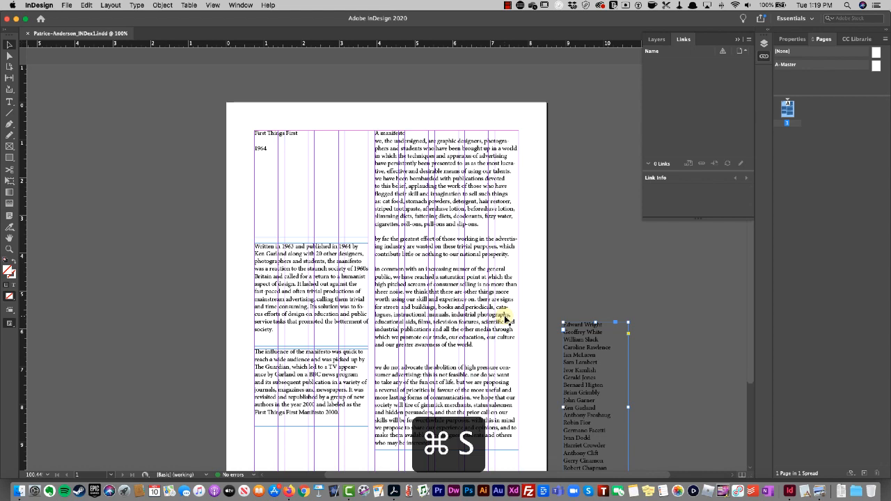
pyautogui.press('super+Tab')
pyautogui.press('super+Tab')
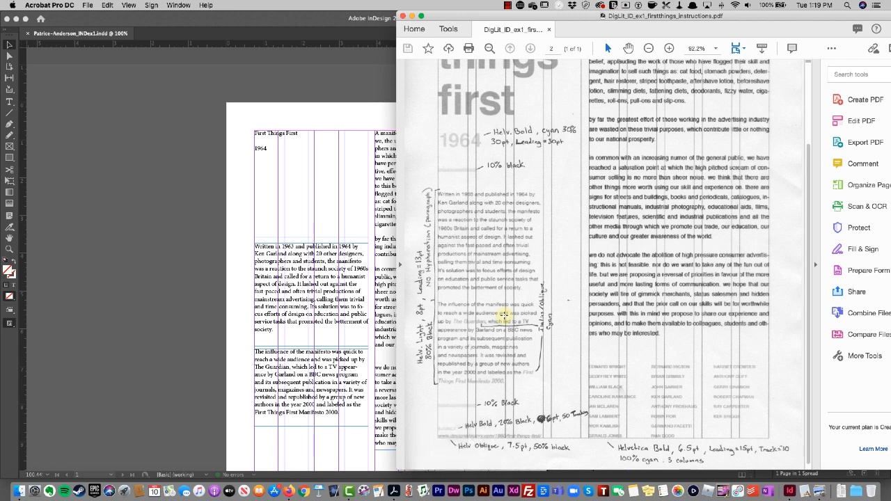
pyautogui.scroll(3, 484, 185)
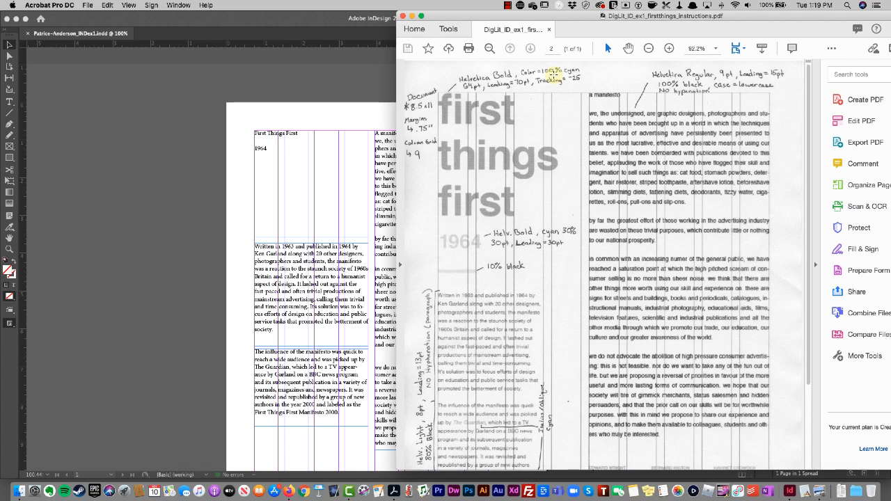
pyautogui.press('super+Tab')
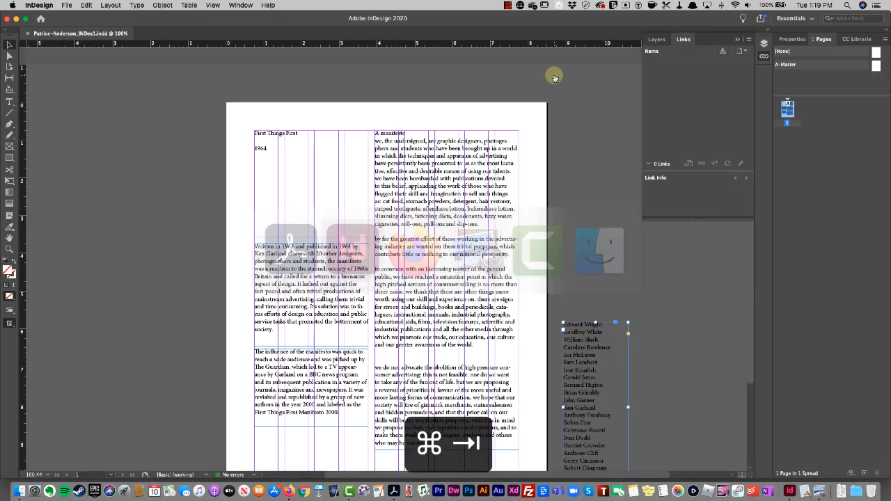
# Step: Select the First Things First heading text and switch to the Essentials workspace
pyautogui.doubleClick(291, 134)
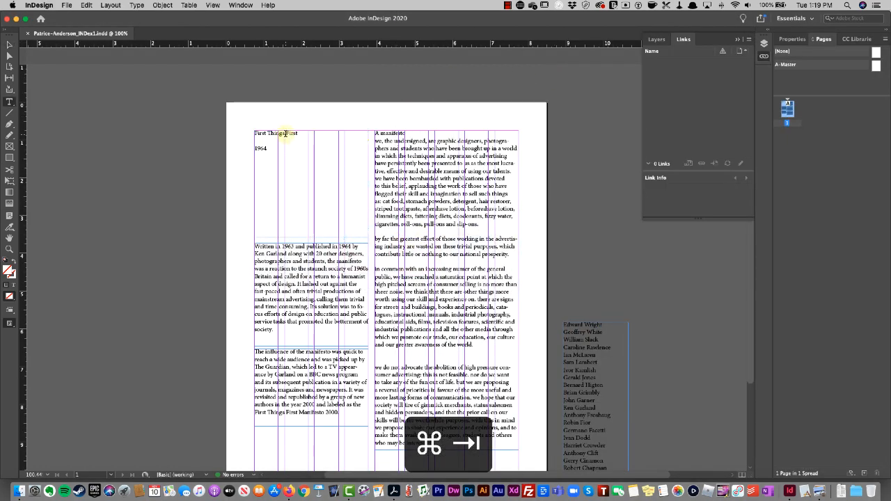
pyautogui.moveTo(298, 133); pyautogui.dragTo(245, 133)
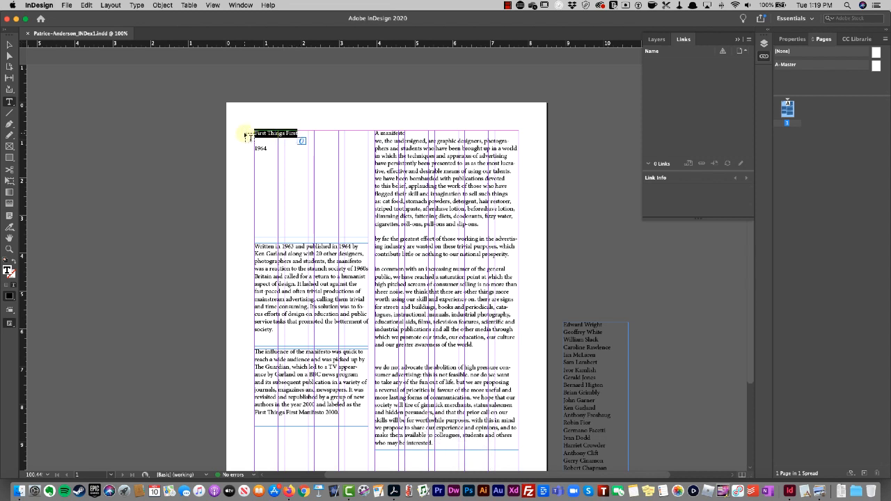
pyautogui.click(240, 5)
pyautogui.moveTo(243, 26)
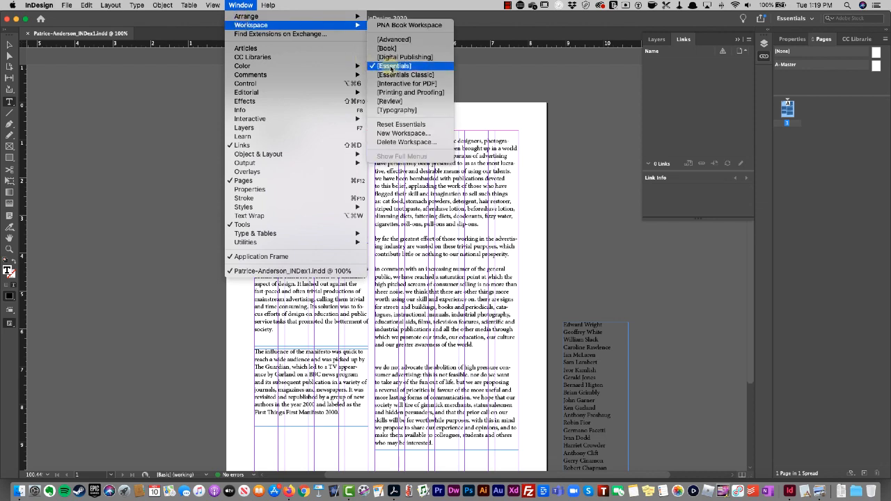
pyautogui.click(393, 66)
# Step: Reset the Essentials workspace back to its default panels
pyautogui.click(240, 6)
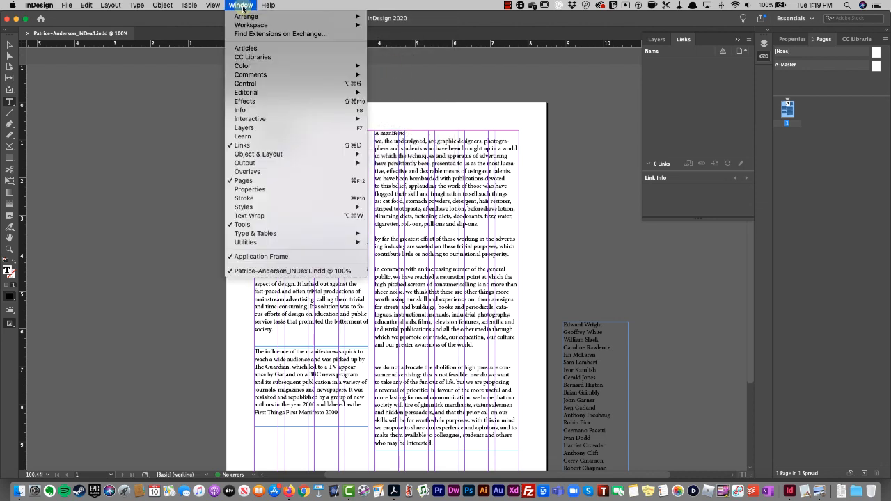
pyautogui.moveTo(303, 26)
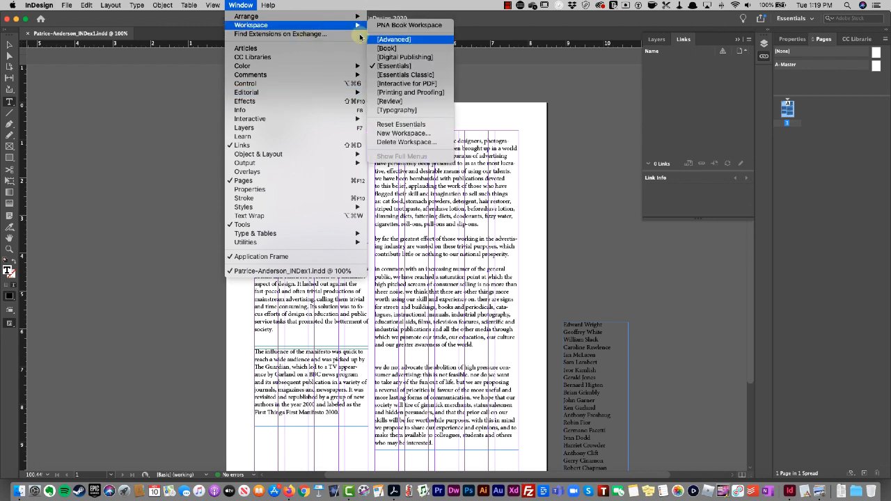
pyautogui.click(431, 124)
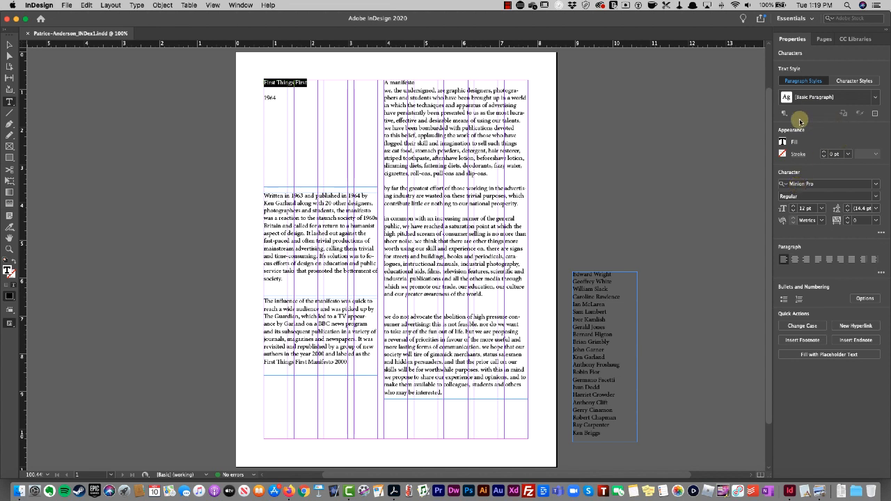
# Step: Apply Helvetica Bold to the First Things First heading via the Character properties
pyautogui.click(853, 81)
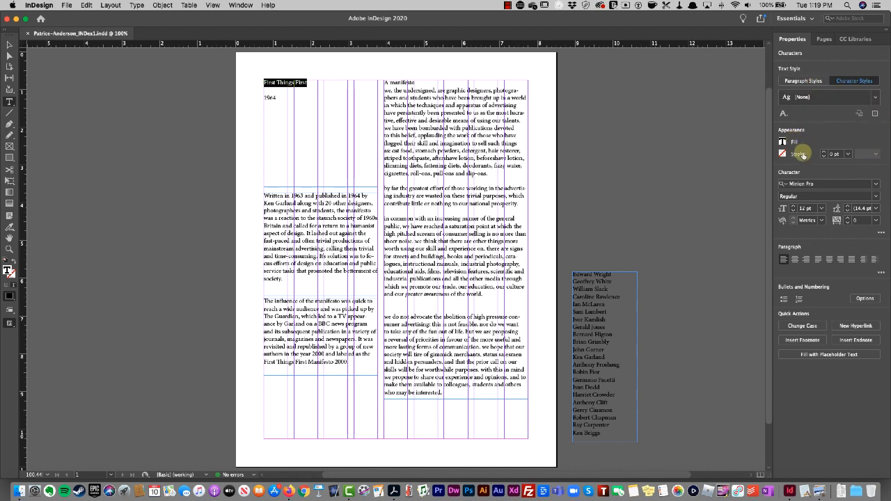
pyautogui.click(878, 186)
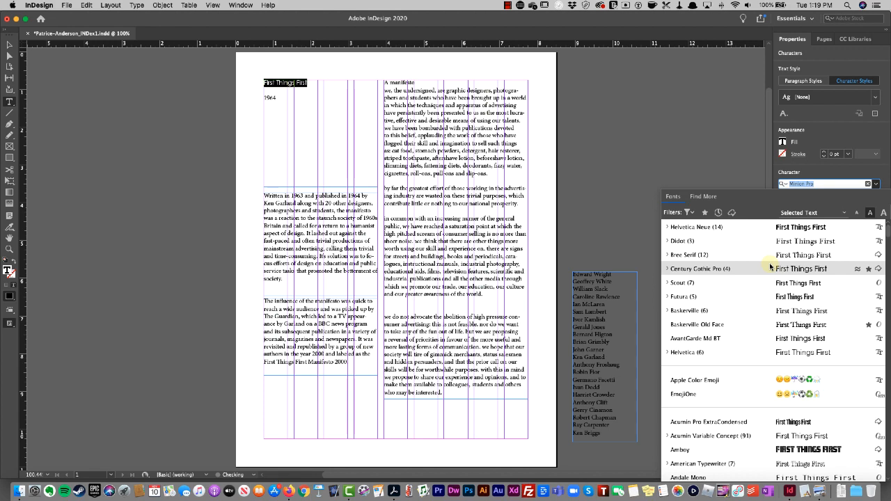
pyautogui.click(668, 352)
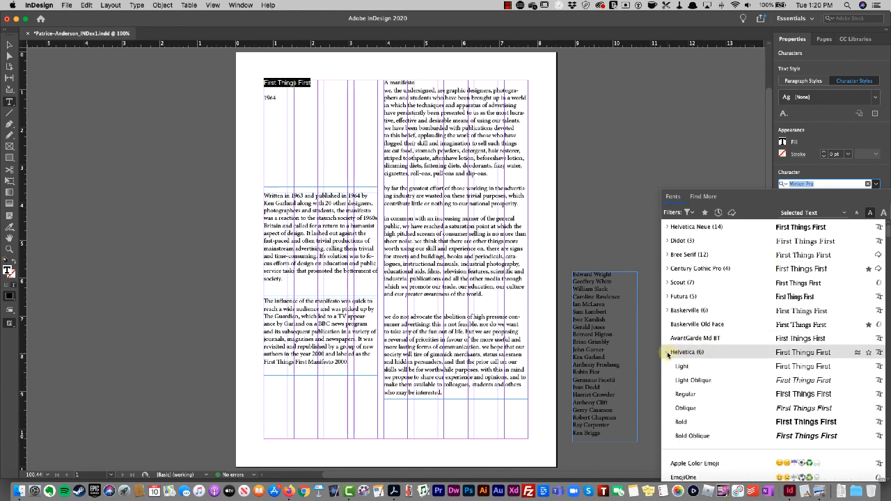
pyautogui.click(681, 422)
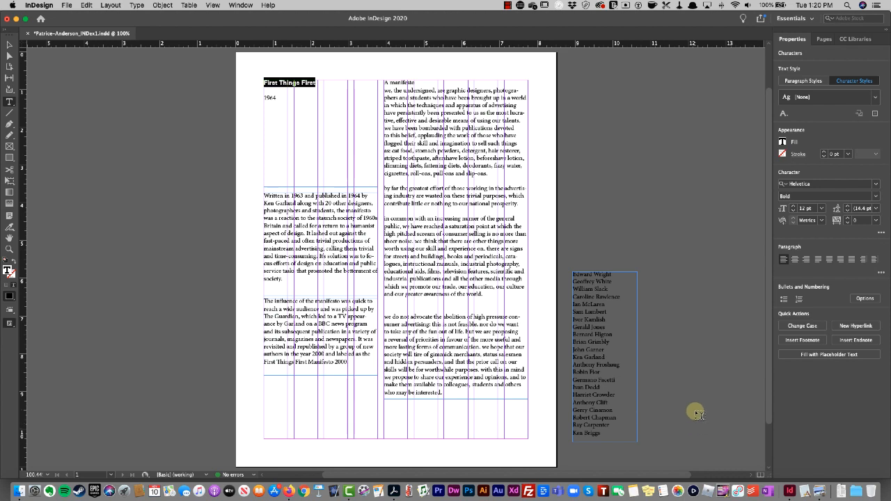
pyautogui.press('super+Tab')
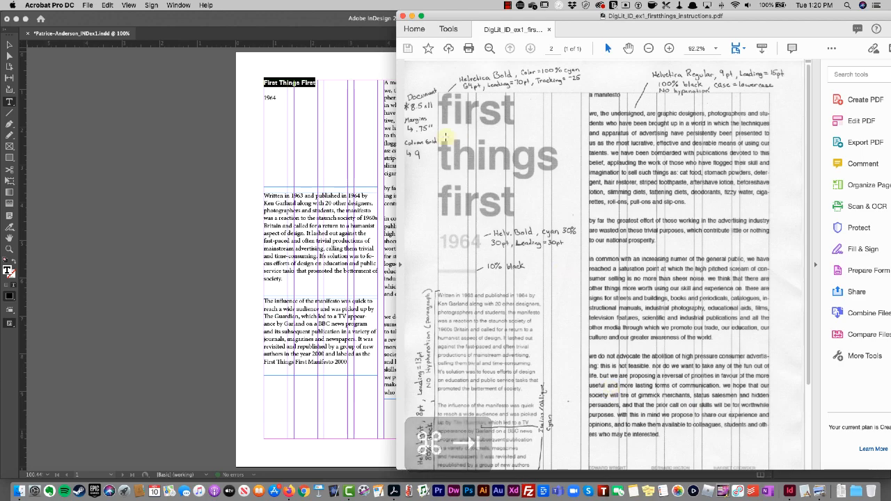
# Step: Place the InDesign and Acrobat windows side by side and view the instructions PDF at 100%
pyautogui.click(328, 21)
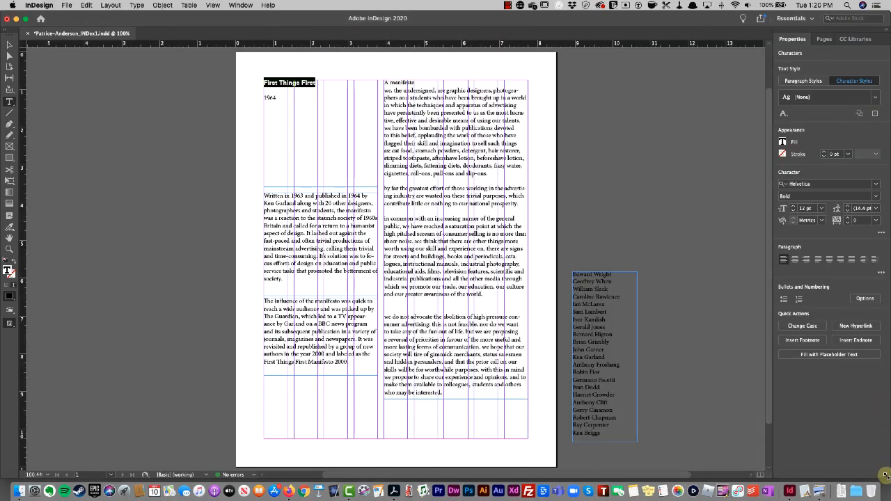
pyautogui.moveTo(885, 479); pyautogui.dragTo(557, 467)
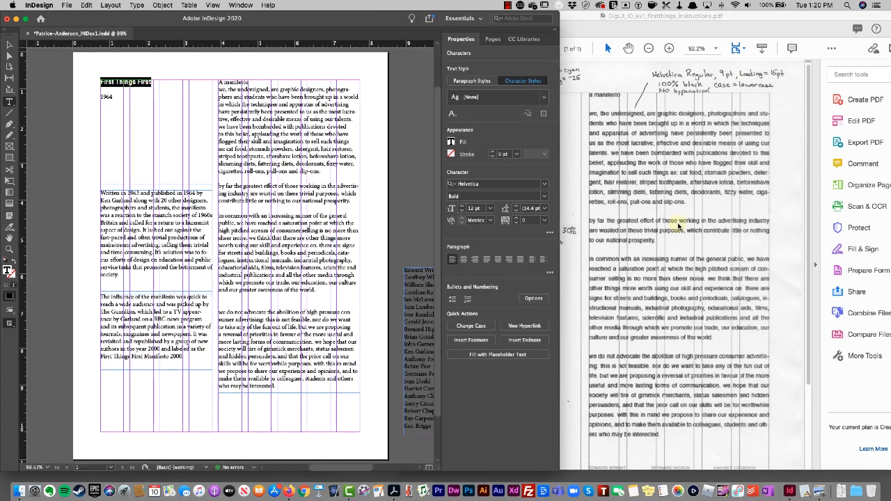
pyautogui.click(562, 468)
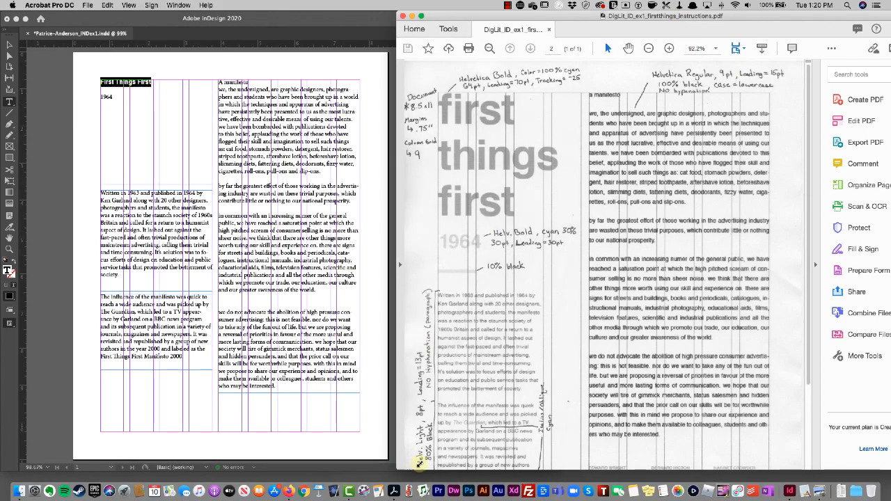
pyautogui.moveTo(398, 468); pyautogui.dragTo(565, 465)
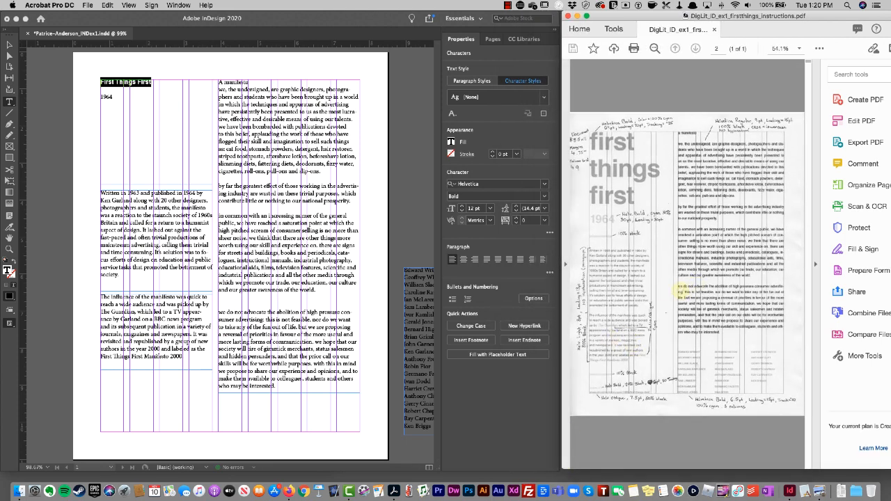
pyautogui.click(800, 50)
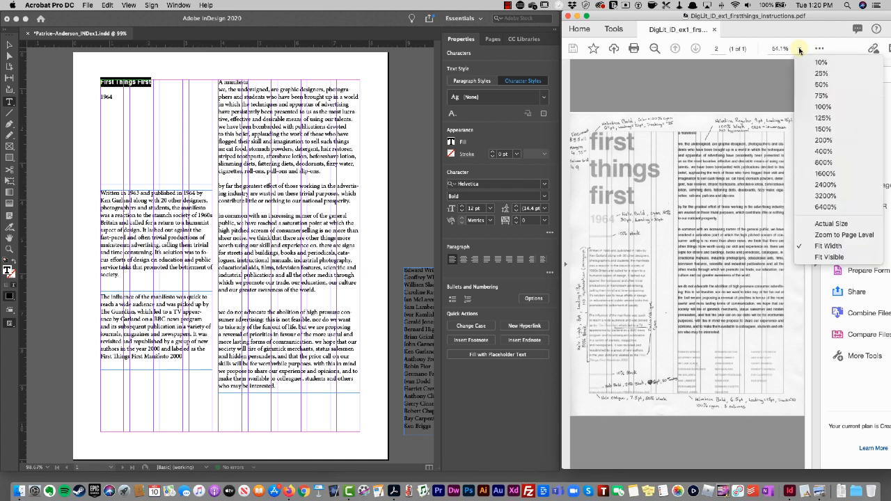
pyautogui.click(823, 108)
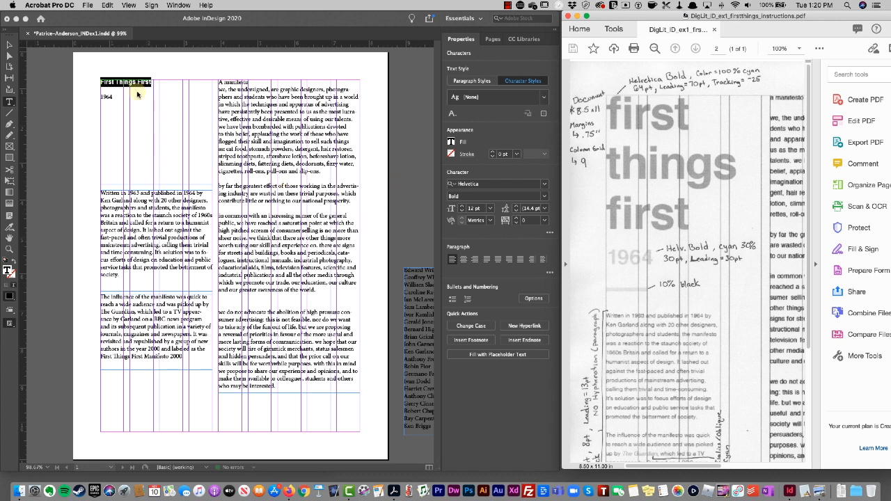
# Step: Give the First Things First heading 64 pt type, 70 pt leading and -25 tracking
pyautogui.click(473, 209)
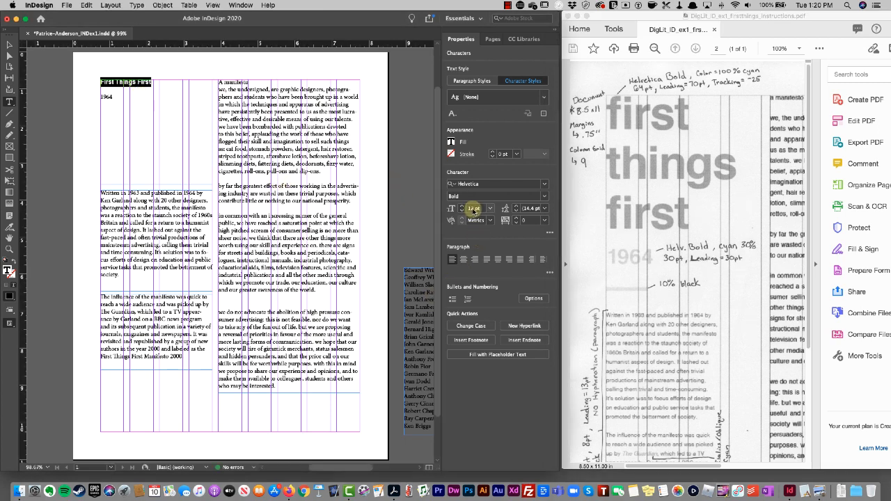
pyautogui.doubleClick(474, 209)
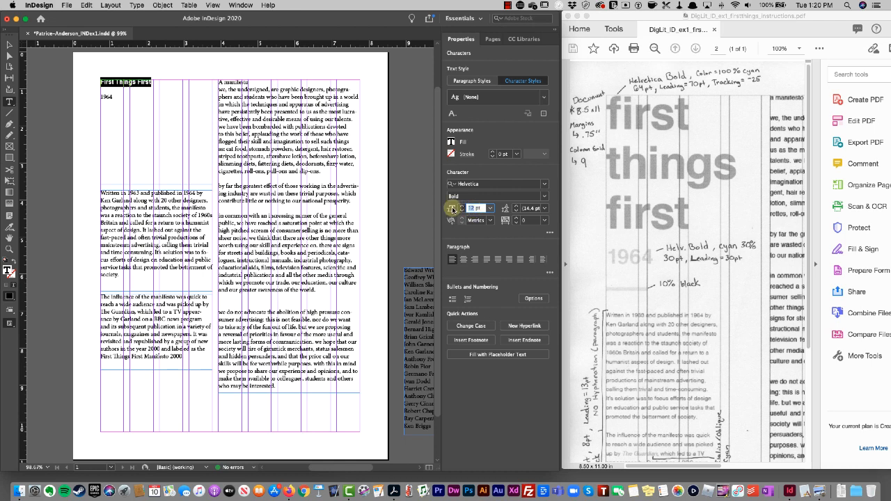
pyautogui.write('6')
pyautogui.press('Return')
pyautogui.press('Tab')
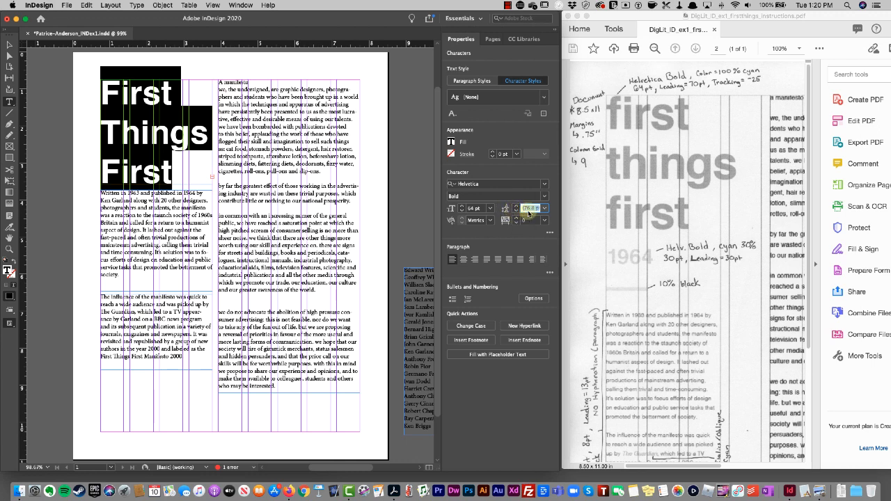
pyautogui.write('70pt')
pyautogui.press('Return')
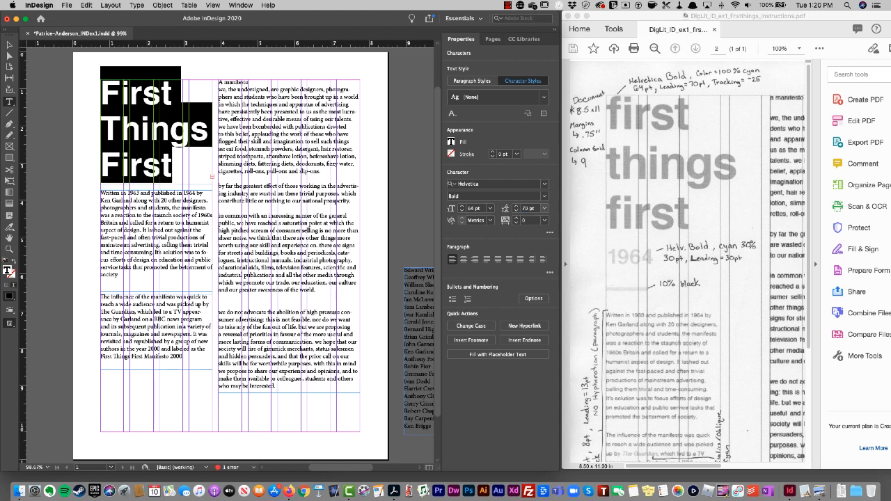
pyautogui.click(528, 210)
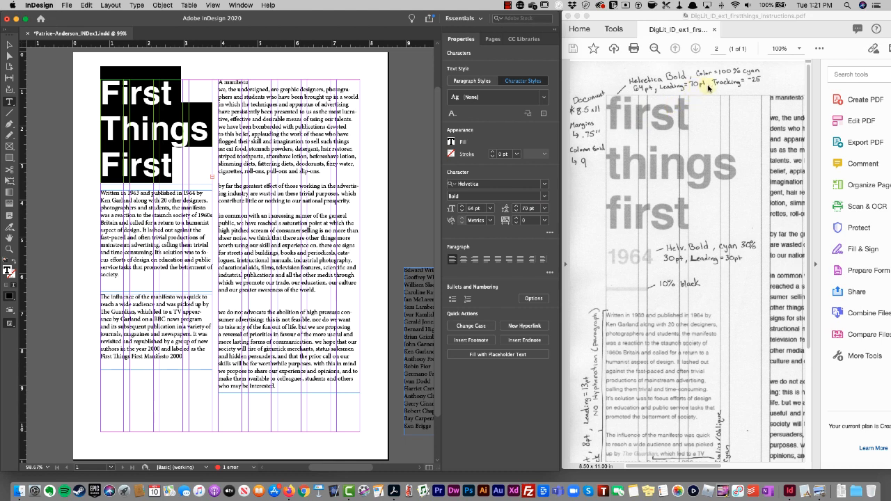
pyautogui.click(525, 221)
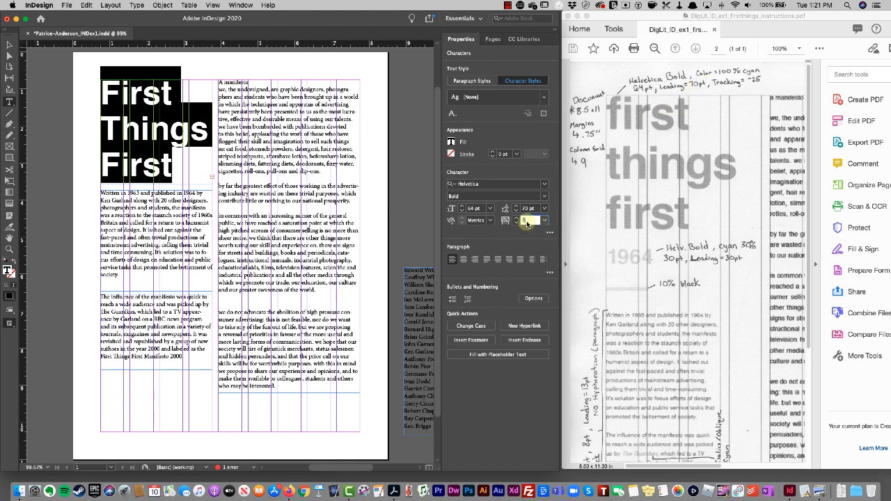
pyautogui.write('-25')
pyautogui.press('Return')
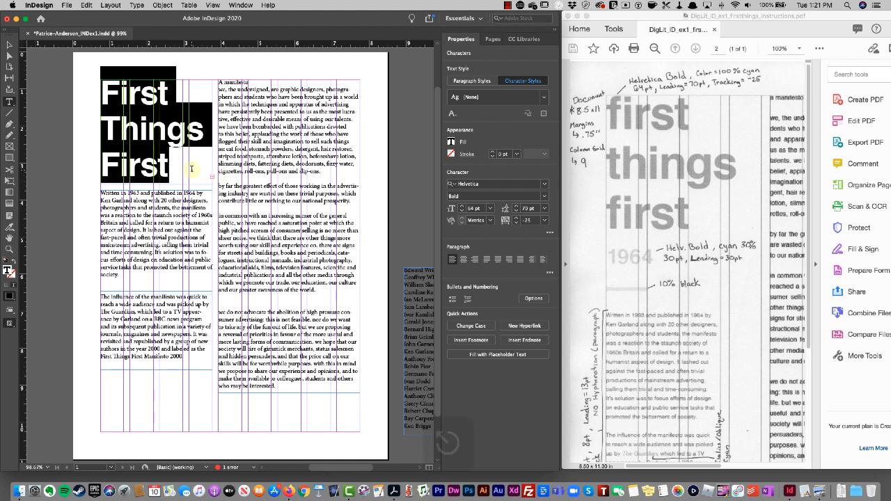
pyautogui.press('Escape')
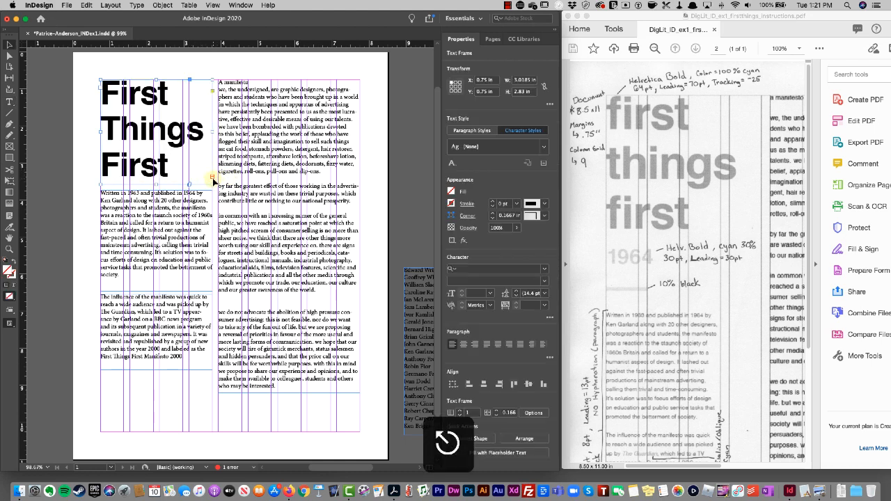
# Step: Drag the heading frame's bottom edge down so 1964 fits, then select the whole heading
pyautogui.click(154, 195)
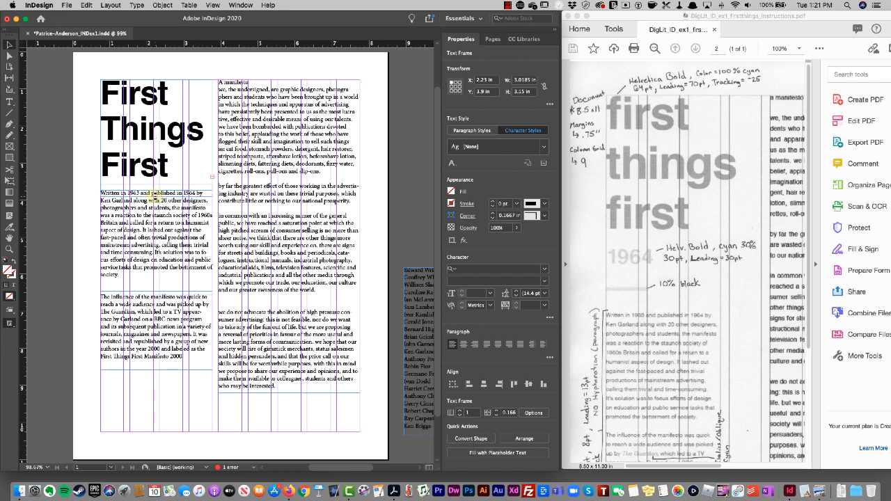
pyautogui.moveTo(155, 195); pyautogui.dragTo(167, 282)
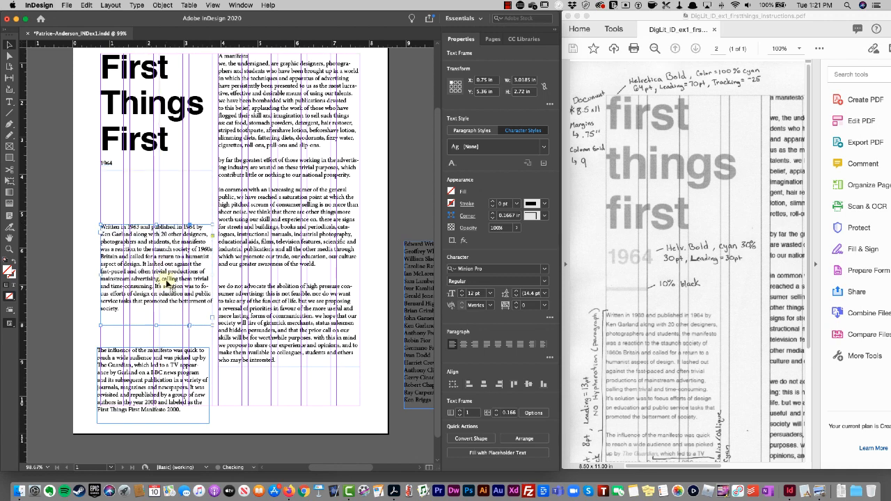
pyautogui.doubleClick(160, 143)
pyautogui.moveTo(169, 147); pyautogui.dragTo(104, 76)
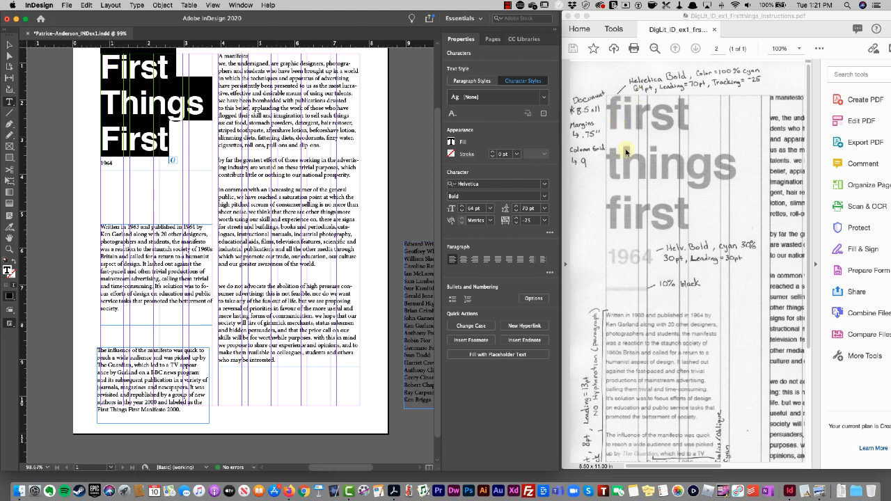
# Step: Change the heading to lowercase 'first things first' and fill it with C=100 M=0 Y=0 K=0 cyan
pyautogui.click(476, 327)
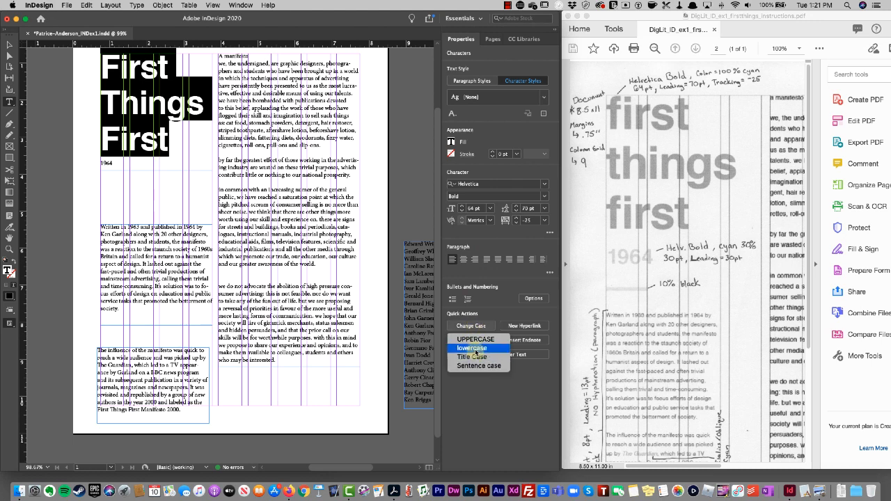
pyautogui.click(475, 349)
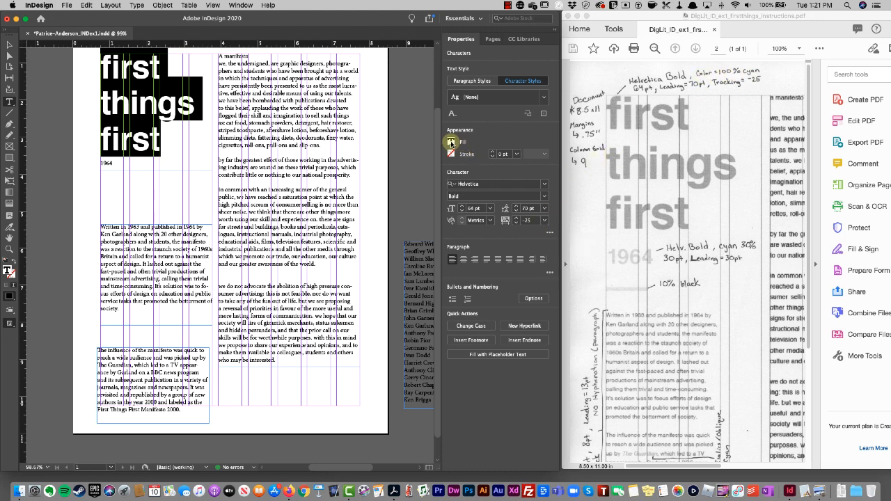
pyautogui.click(451, 143)
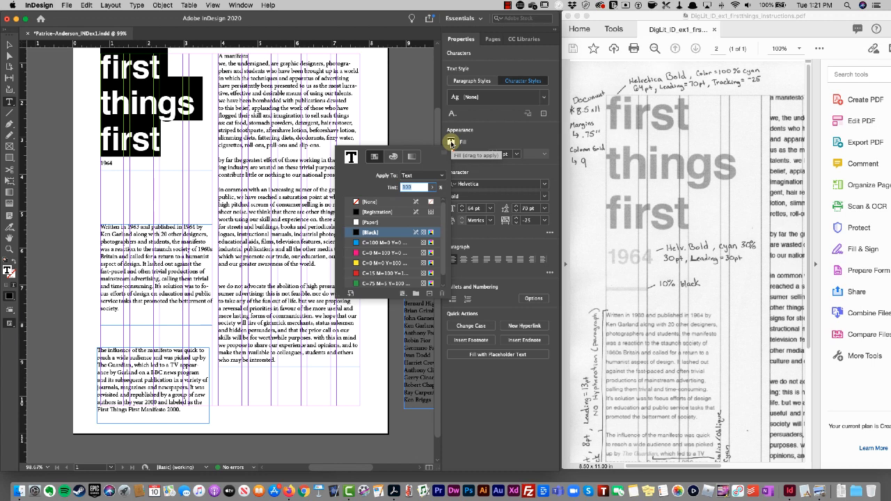
pyautogui.click(389, 243)
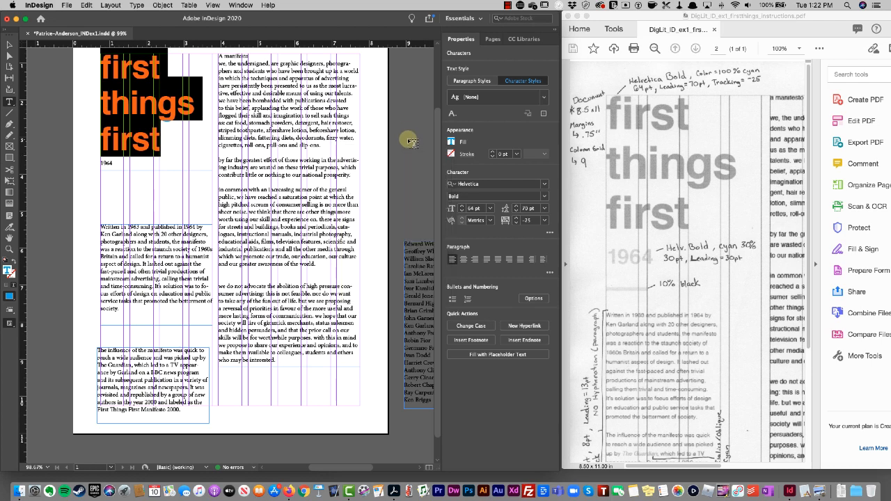
pyautogui.click(9, 44)
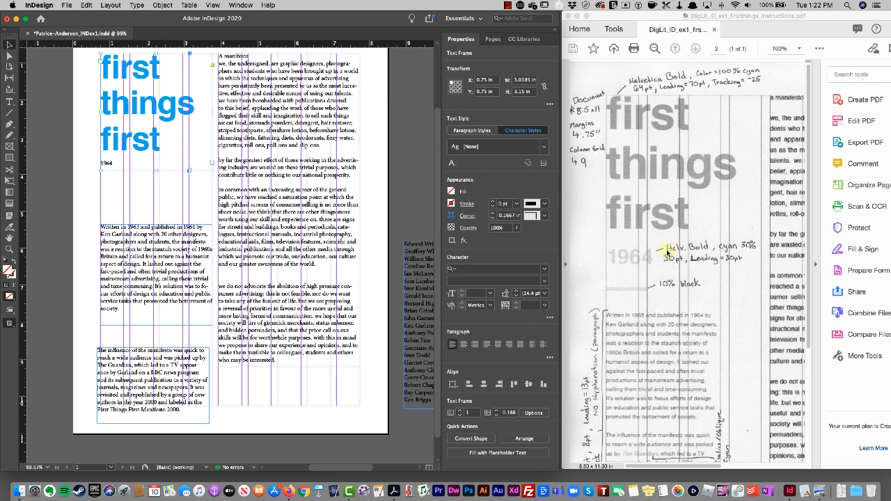
# Step: Change the word 1964 to Helvetica Bold at a 30 pt font size
pyautogui.doubleClick(108, 162)
pyautogui.doubleClick(108, 162)
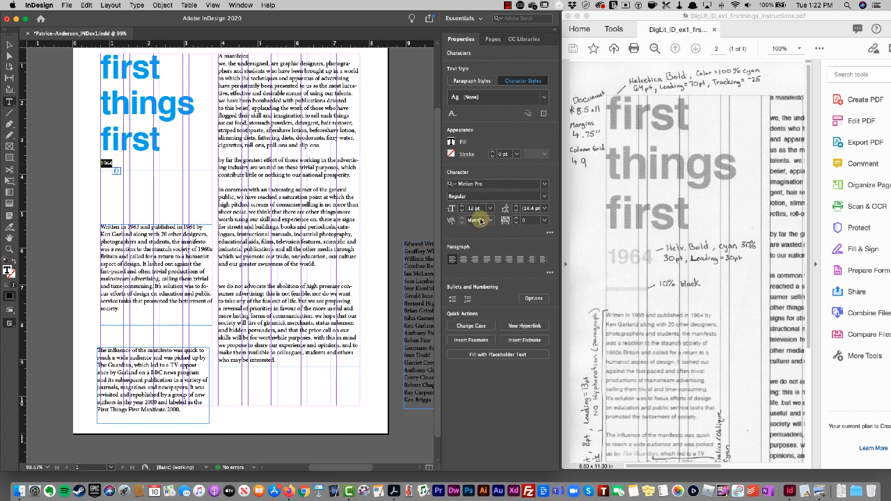
pyautogui.click(544, 185)
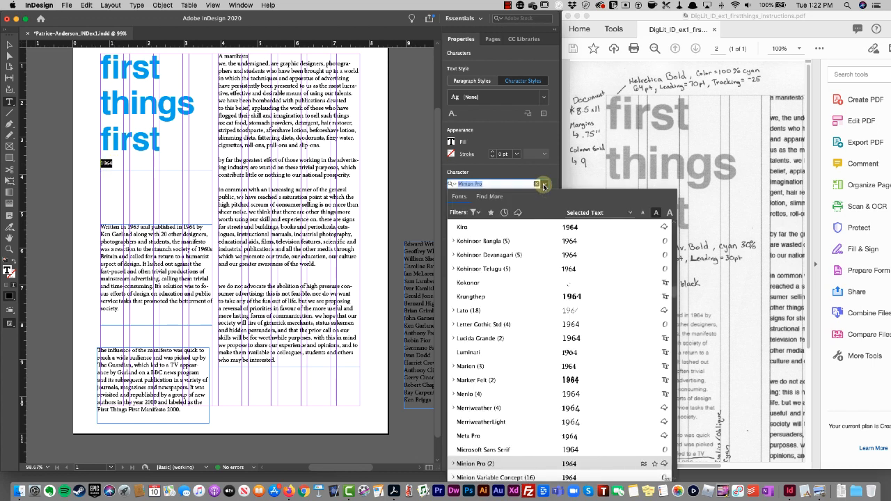
pyautogui.scroll(10, 498, 397)
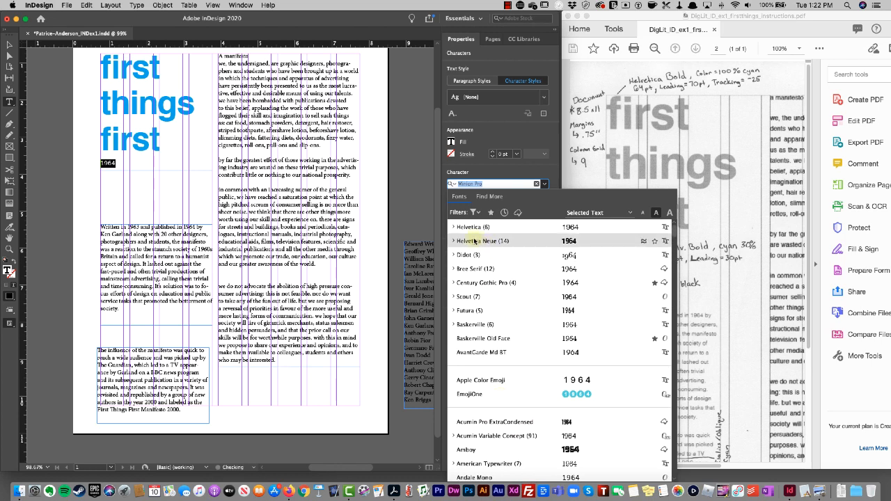
pyautogui.click(454, 228)
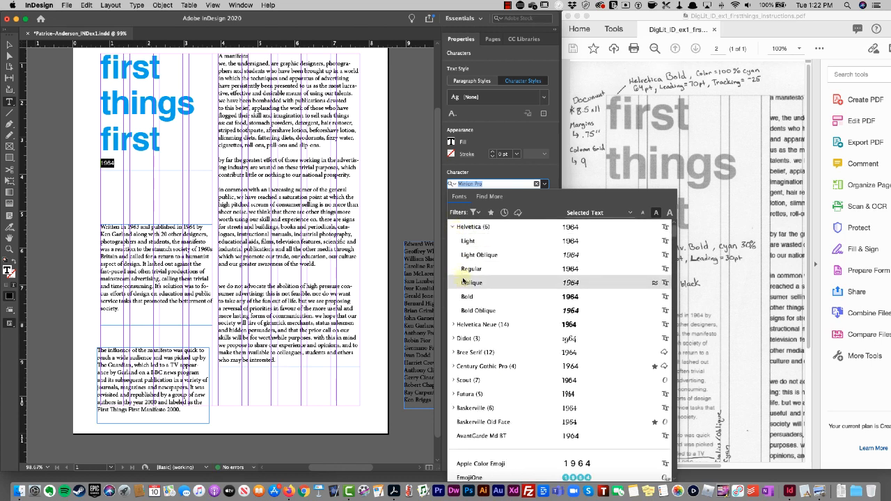
pyautogui.click(469, 298)
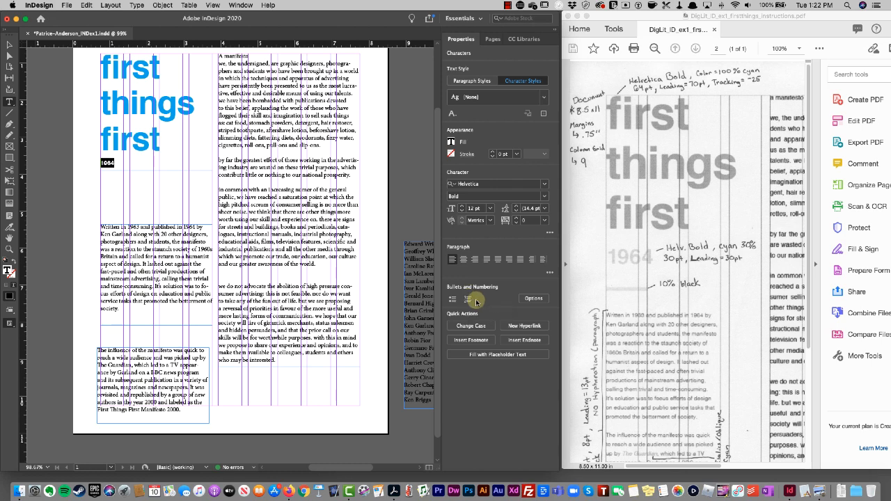
pyautogui.click(458, 209)
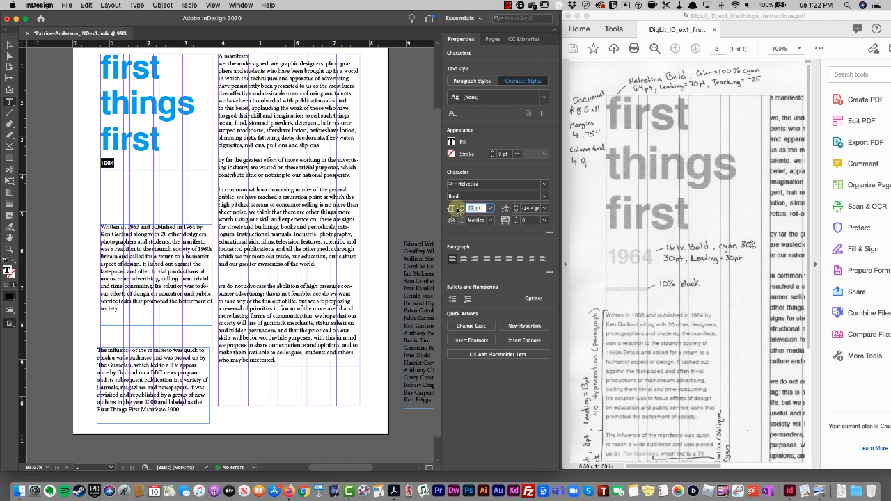
pyautogui.write('30')
pyautogui.press('Return')
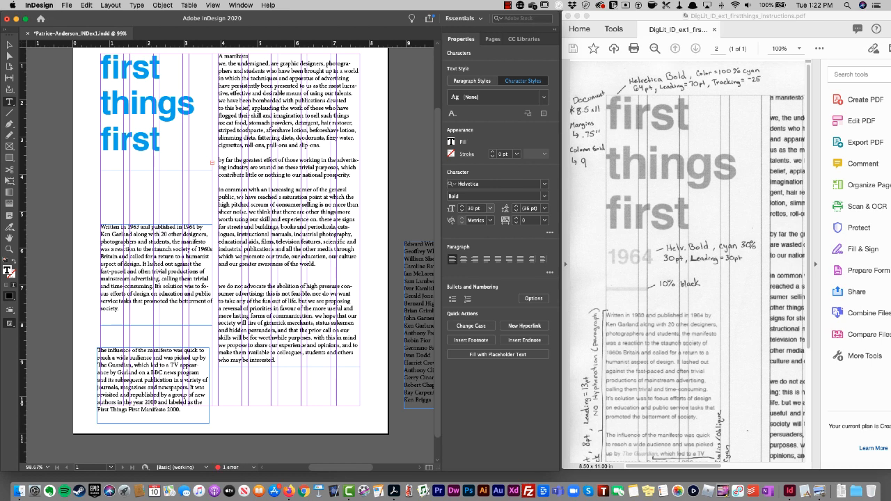
pyautogui.click(9, 45)
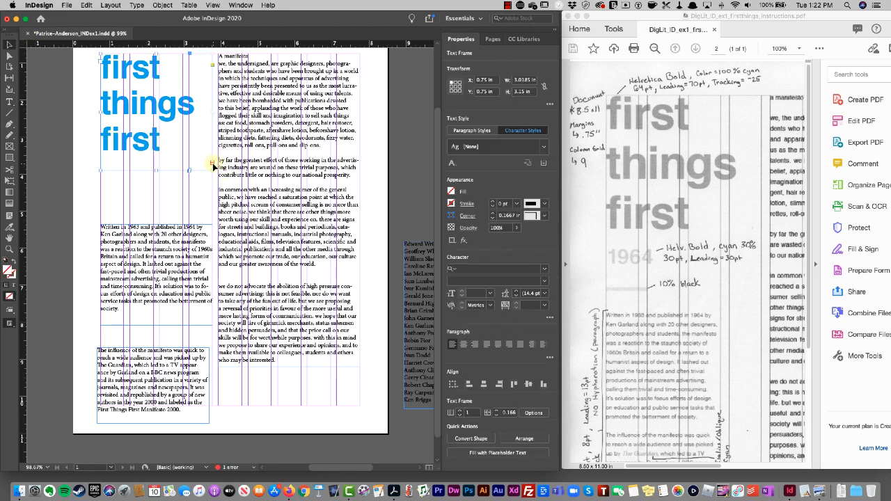
# Step: Drag the title frame taller so 1964 reappears, then fill 1964 cyan at 30% tint
pyautogui.moveTo(156, 170); pyautogui.dragTo(154, 218)
pyautogui.doubleClick(120, 174)
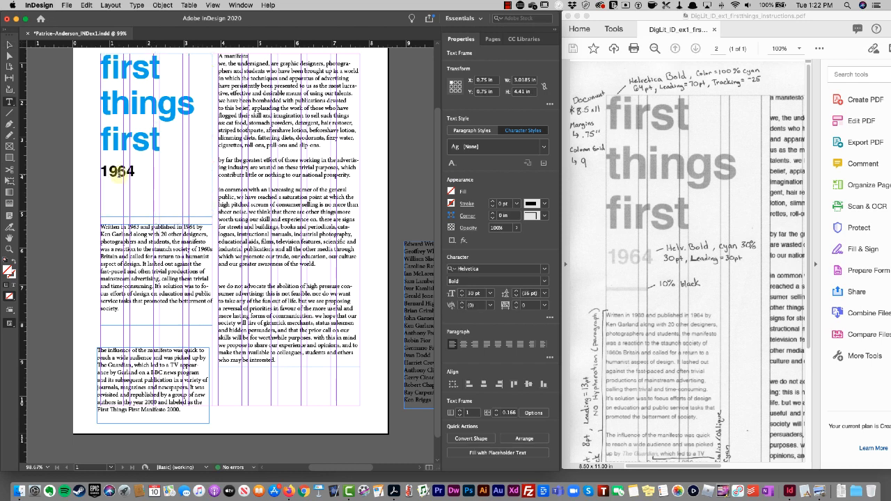
pyautogui.moveTo(135, 173); pyautogui.dragTo(100, 172)
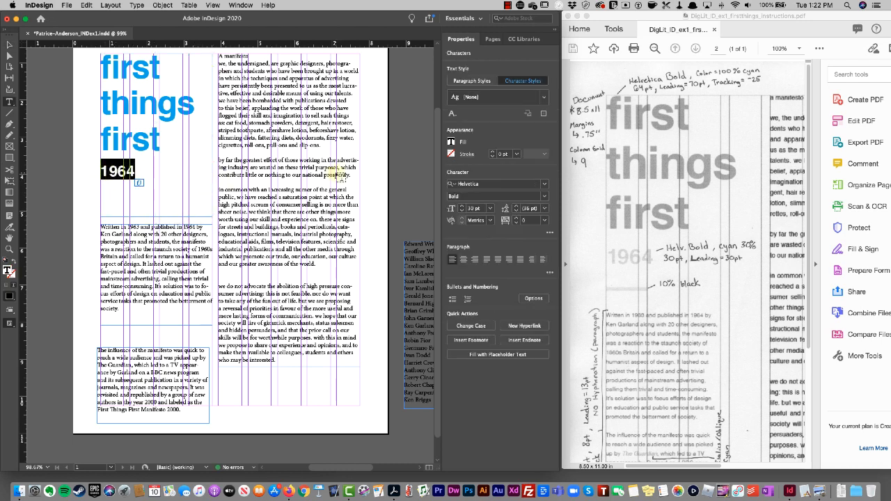
pyautogui.click(451, 141)
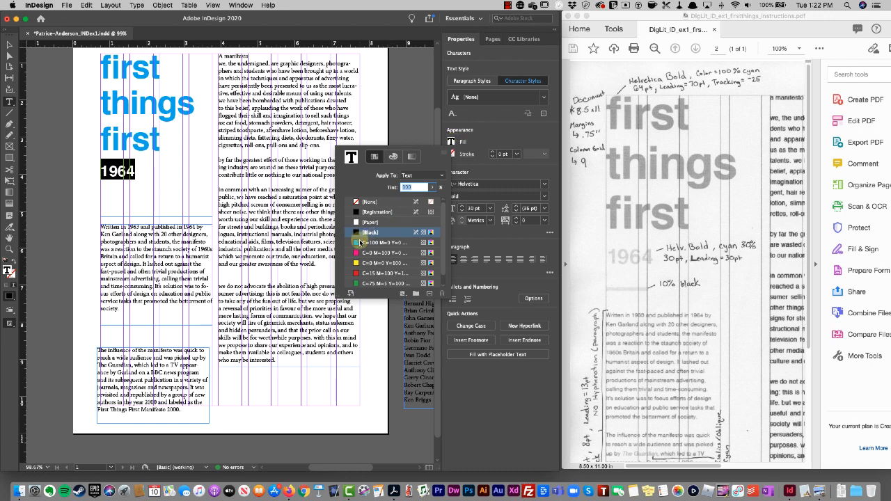
pyautogui.click(359, 242)
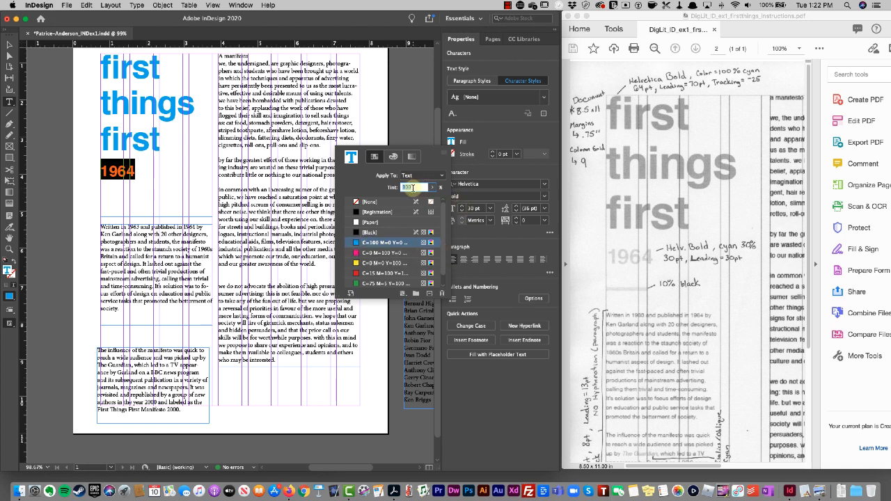
pyautogui.write('30')
pyautogui.press('Return')
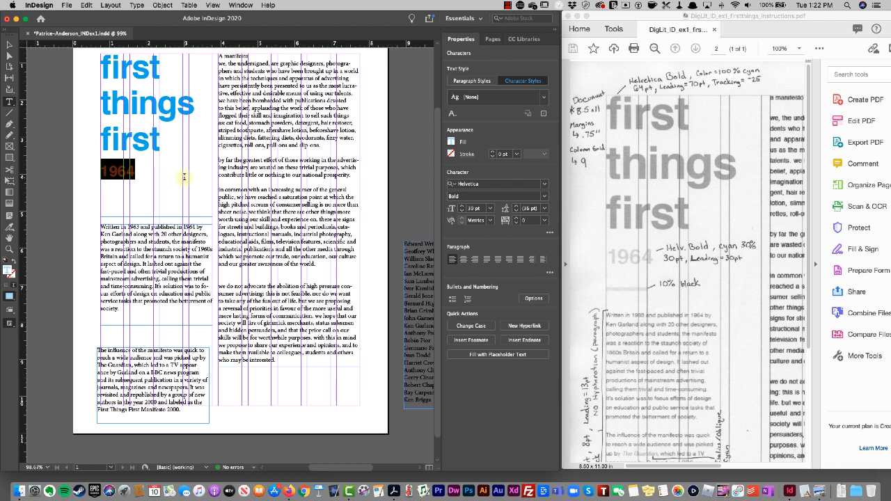
pyautogui.click(184, 178)
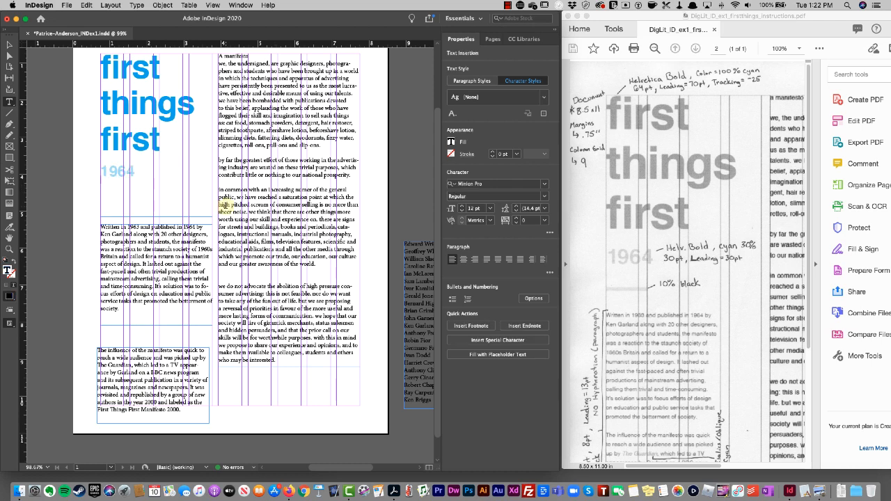
# Step: Give the 1964 line a leading of 30 pt
pyautogui.hscroll(-1, 224, 205)
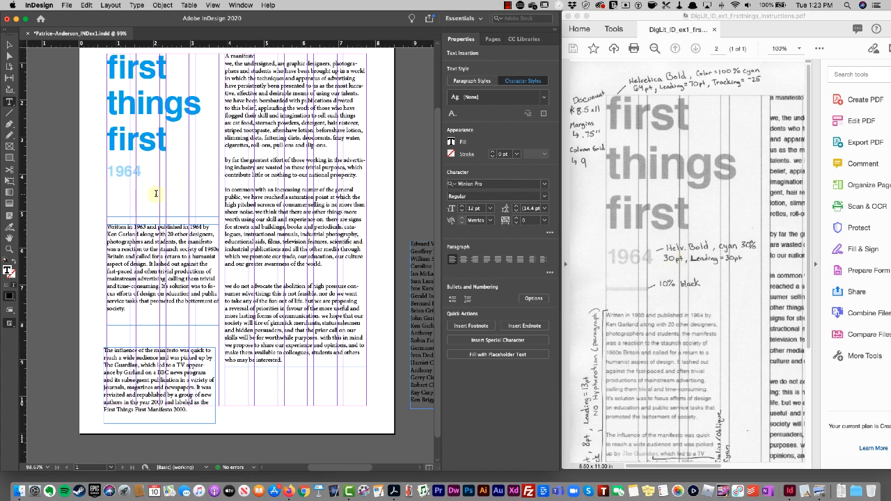
pyautogui.doubleClick(113, 171)
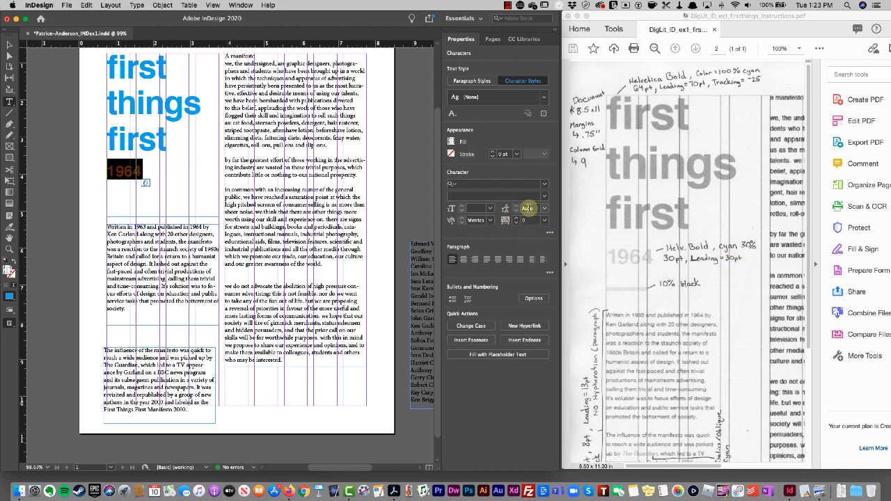
pyautogui.click(530, 209)
pyautogui.write('30pt')
pyautogui.press('Return')
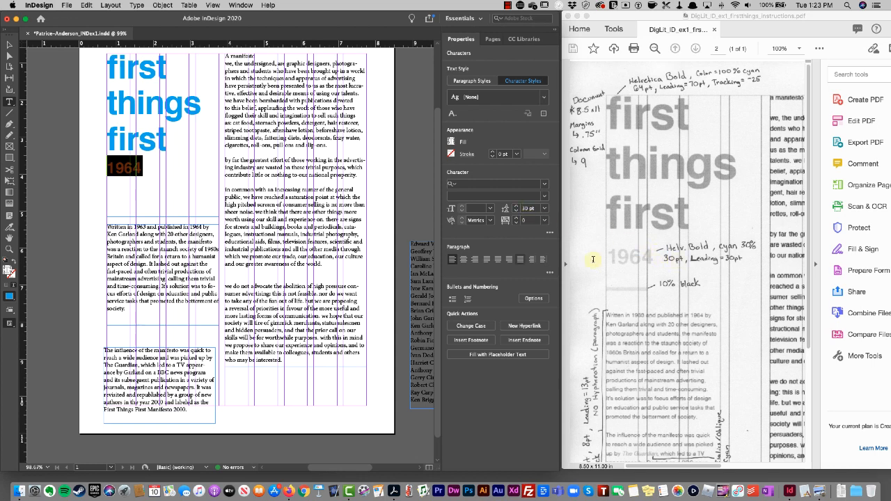
# Step: Reselect 1964 to review its settings, then select the title frame as an object
pyautogui.click(149, 168)
pyautogui.moveTo(149, 169); pyautogui.dragTo(102, 169)
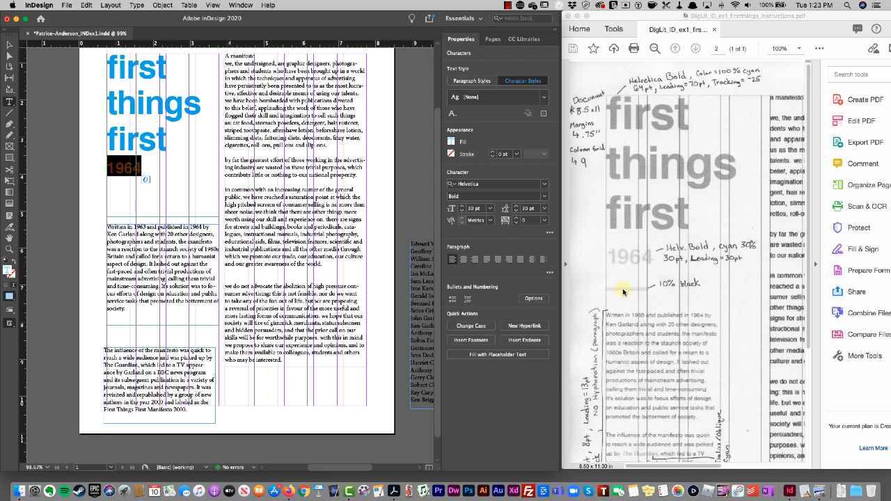
pyautogui.scroll(-5, 624, 292)
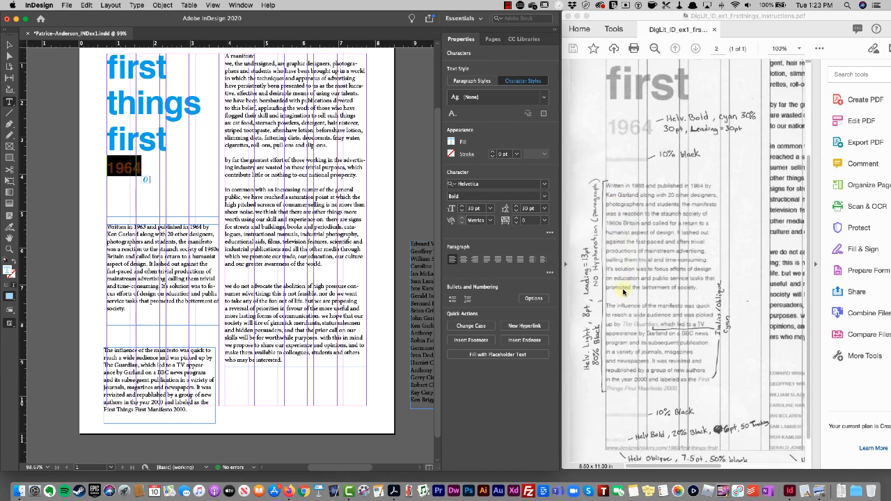
pyautogui.scroll(1, 623, 292)
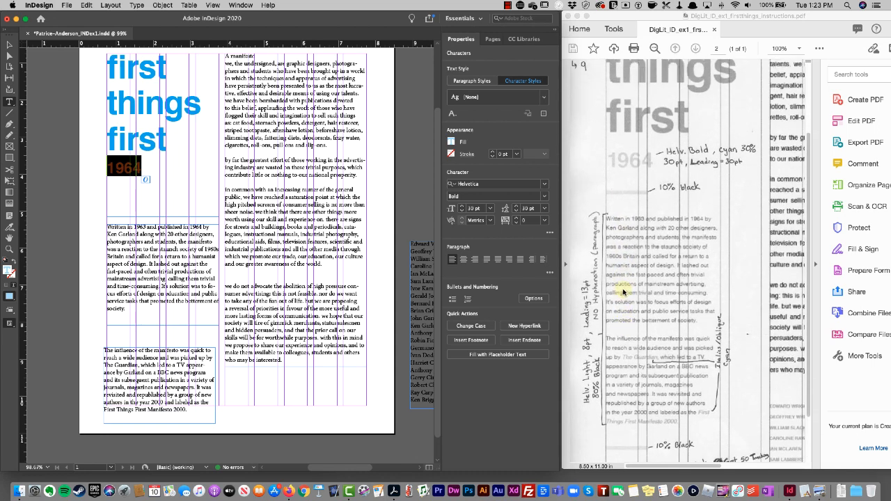
pyautogui.scroll(2, 623, 292)
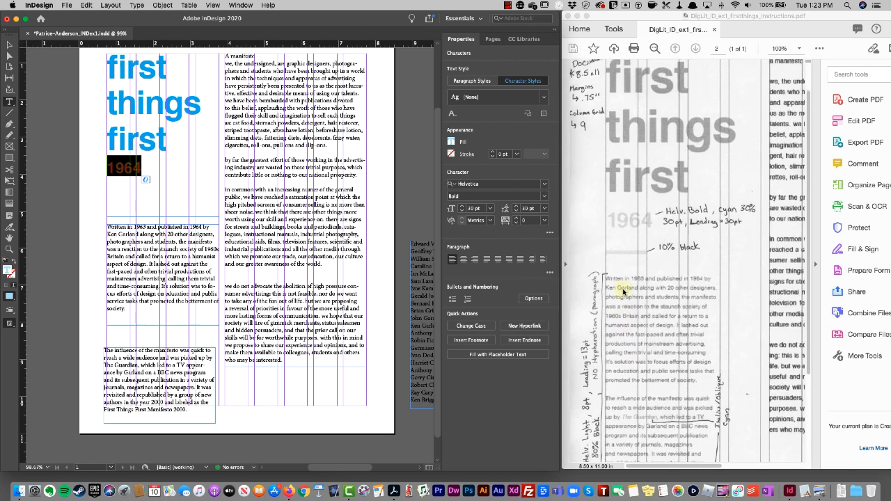
pyautogui.scroll(1, 285, 142)
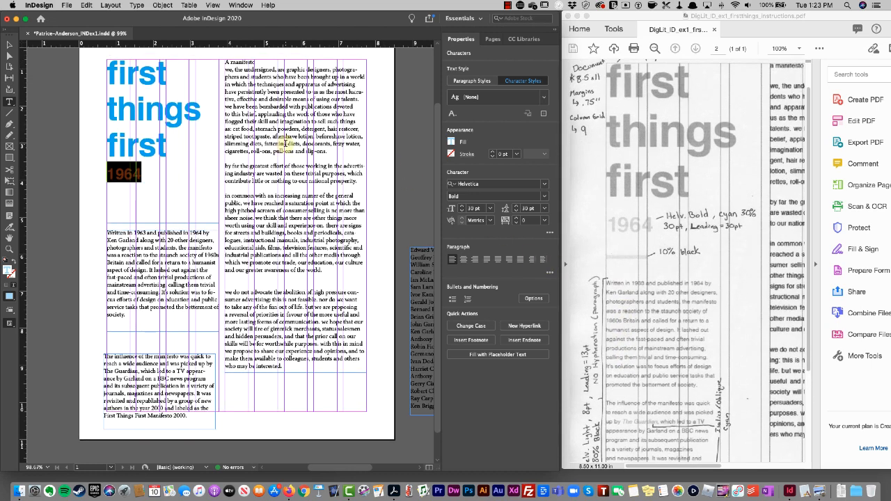
pyautogui.click(9, 43)
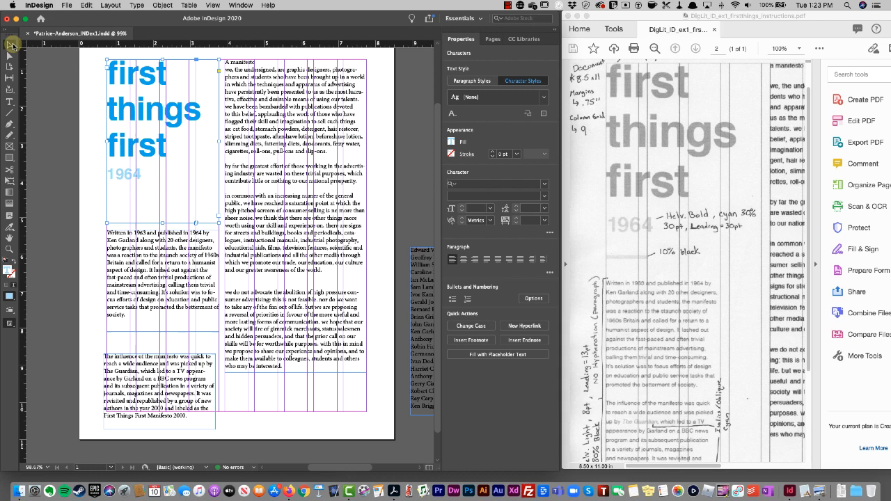
pyautogui.click(60, 123)
pyautogui.click(134, 203)
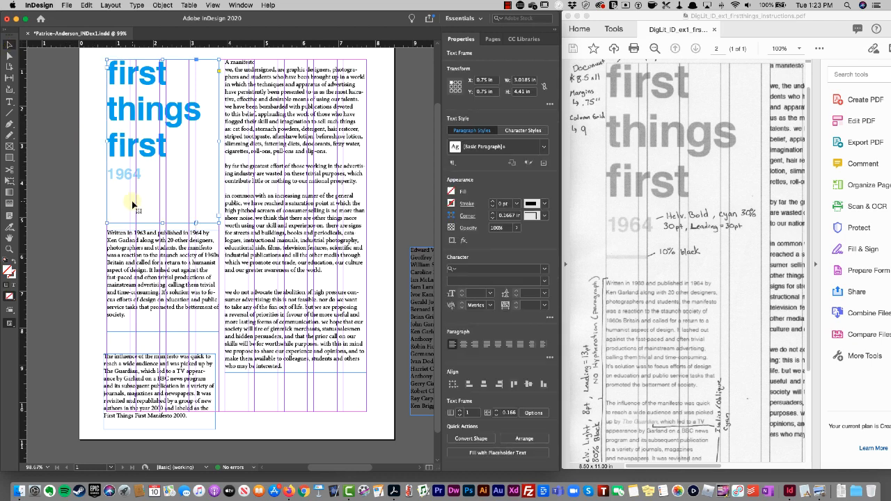
# Step: Fit the title frame to its content and place the cursor after 1964
pyautogui.rightClick(142, 201)
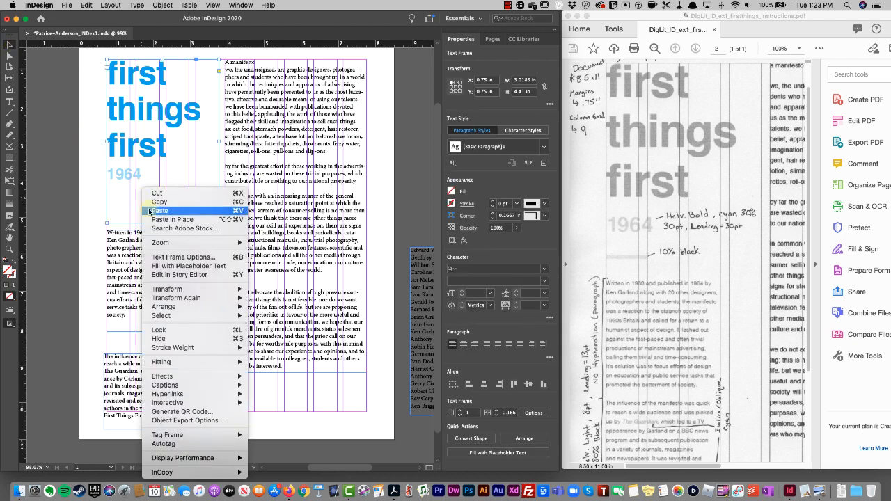
pyautogui.moveTo(161, 362)
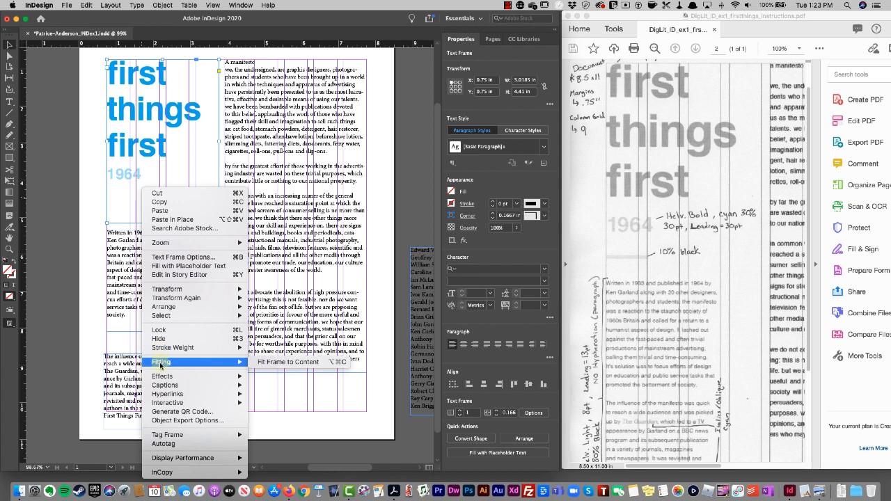
pyautogui.click(263, 363)
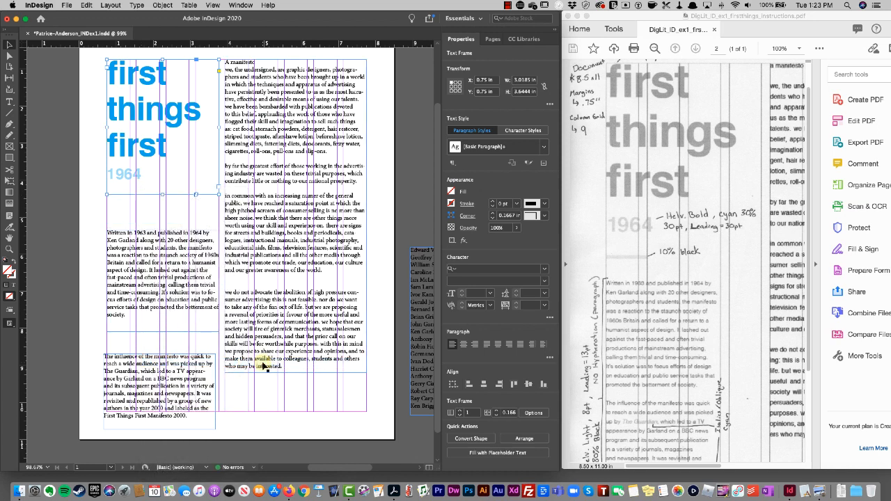
pyautogui.doubleClick(143, 190)
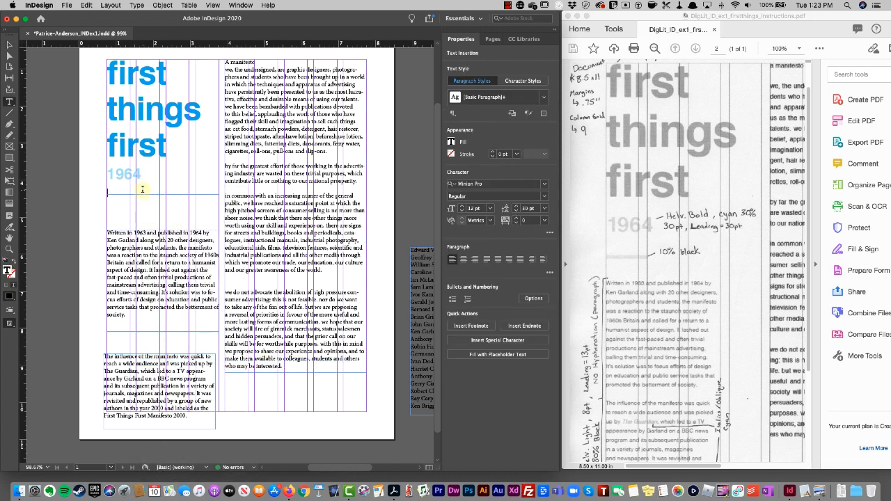
pyautogui.click(142, 188)
# Step: Refit the title frame to its text, deselect it, and pick the Rectangle Frame tool
pyautogui.click(9, 44)
pyautogui.click(59, 147)
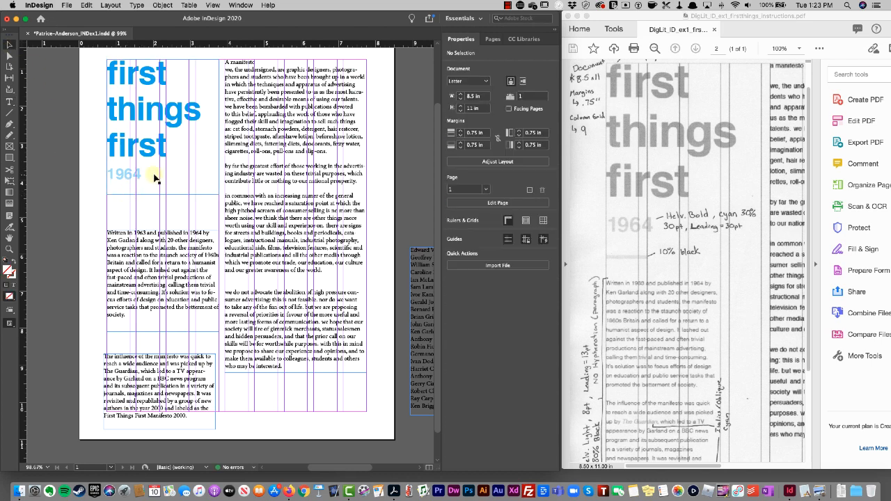
pyautogui.rightClick(156, 179)
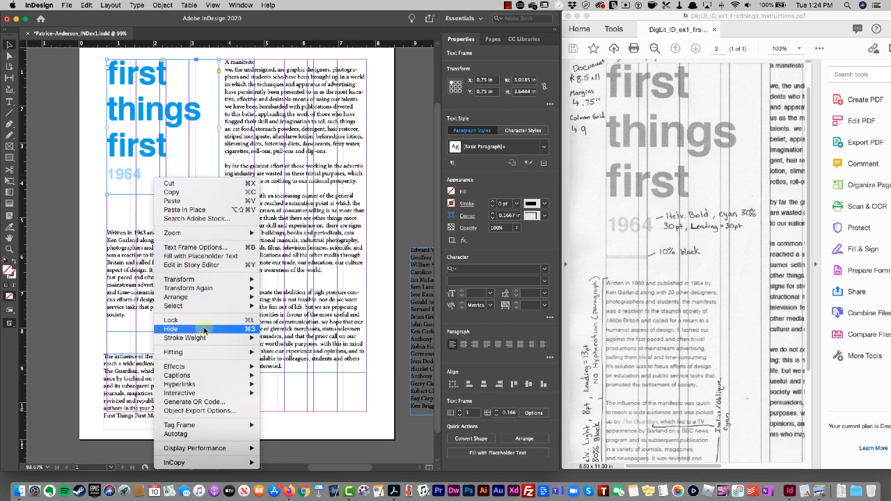
pyautogui.moveTo(212, 353)
pyautogui.click(273, 353)
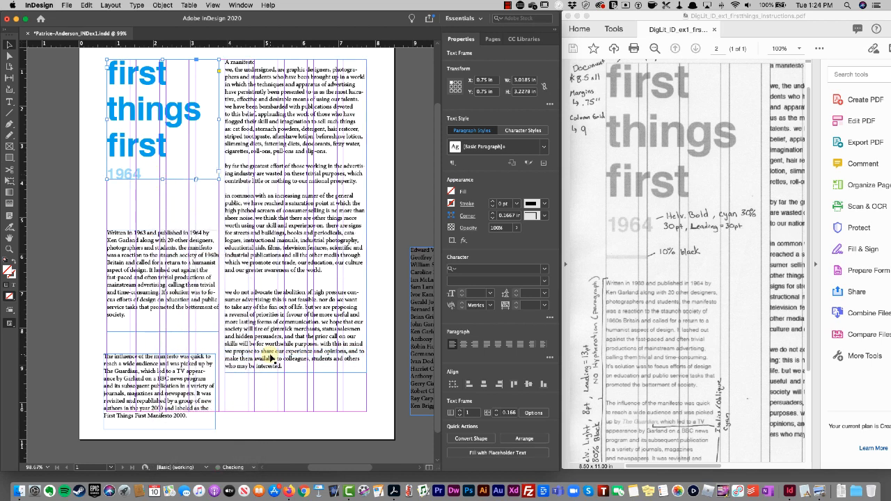
pyautogui.click(135, 194)
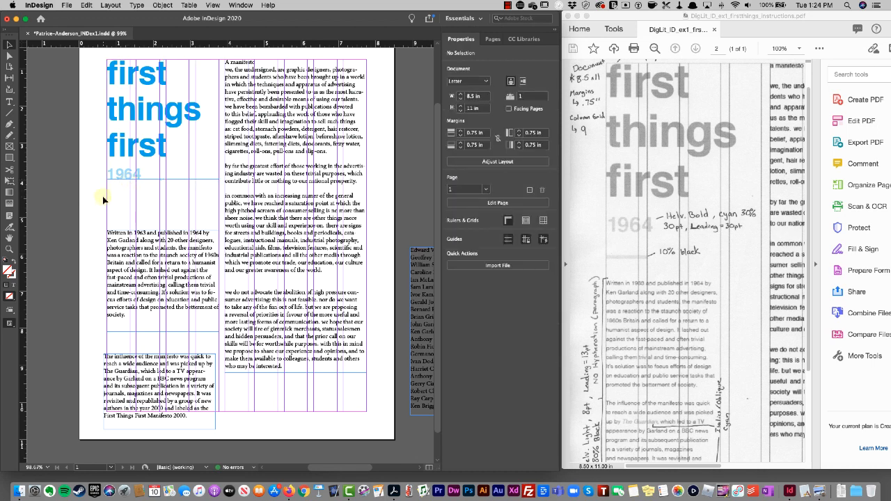
pyautogui.click(11, 159)
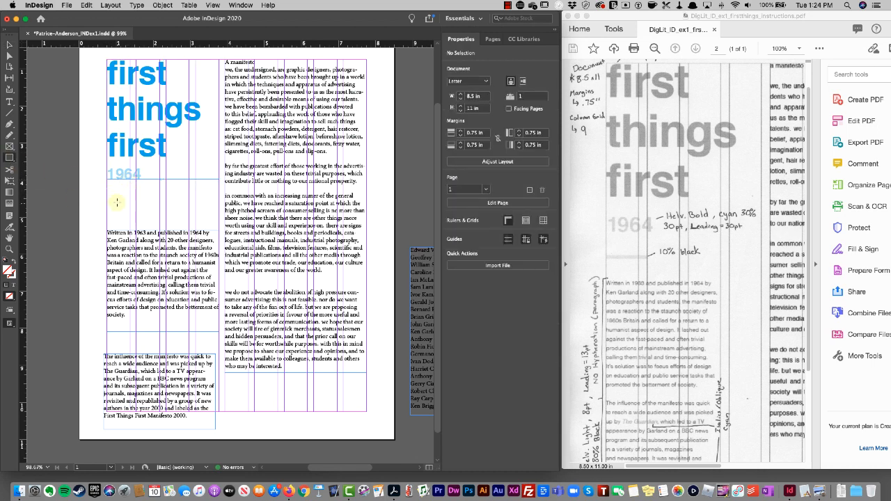
# Step: Draw a thin bar under 1964 and fill it with [Black] at 10% tint
pyautogui.moveTo(108, 196)
pyautogui.mouseDown()
pyautogui.moveTo(192, 200)
pyautogui.moveTo(136, 200)
pyautogui.mouseUp()
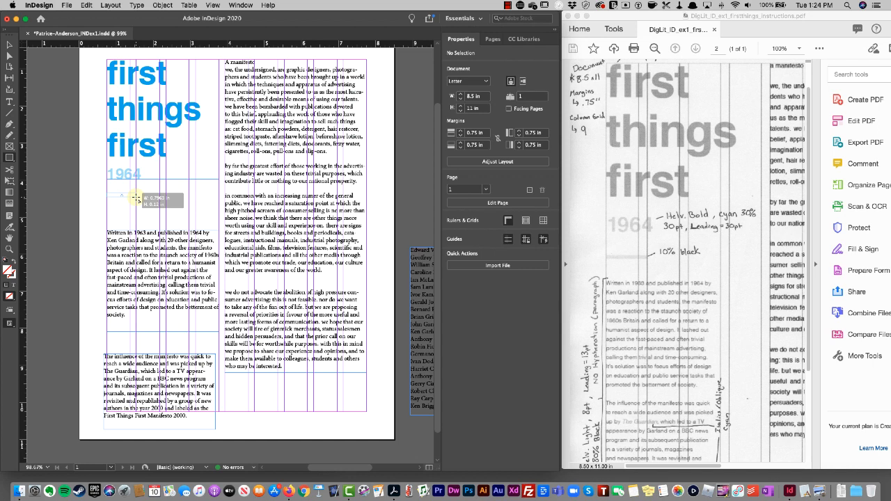
pyautogui.moveTo(136, 200); pyautogui.dragTo(136, 199)
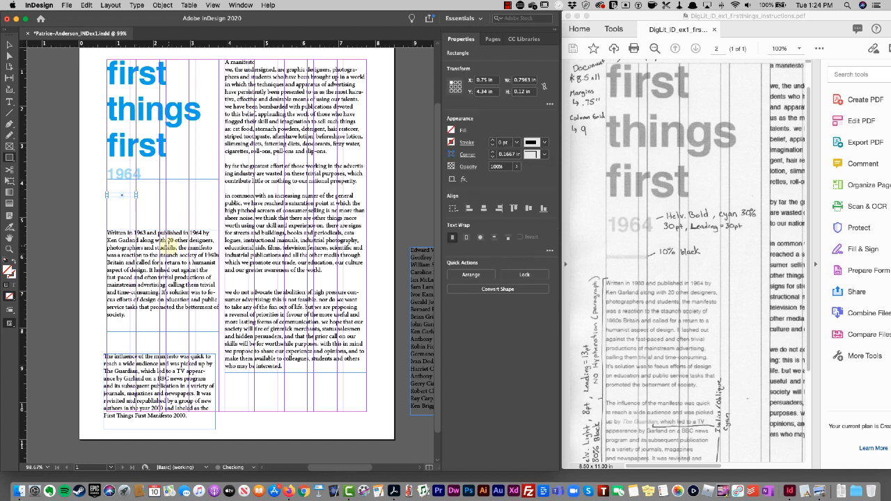
pyautogui.click(451, 130)
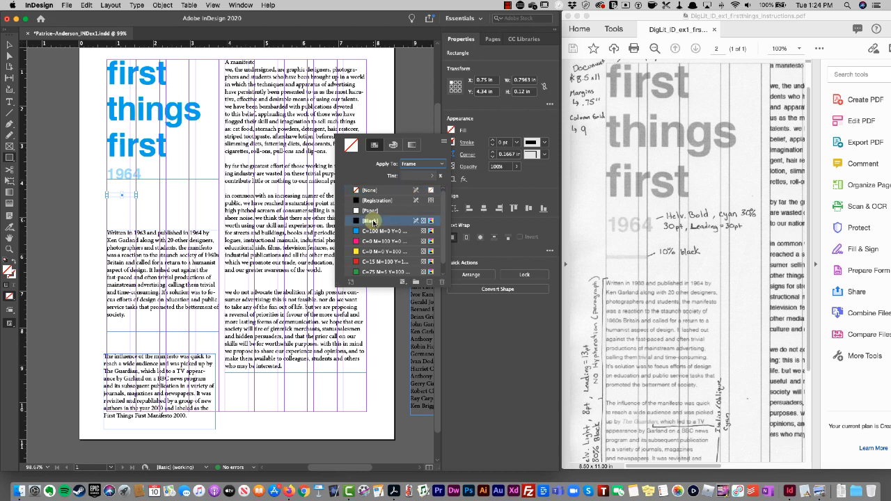
pyautogui.click(371, 221)
pyautogui.click(408, 175)
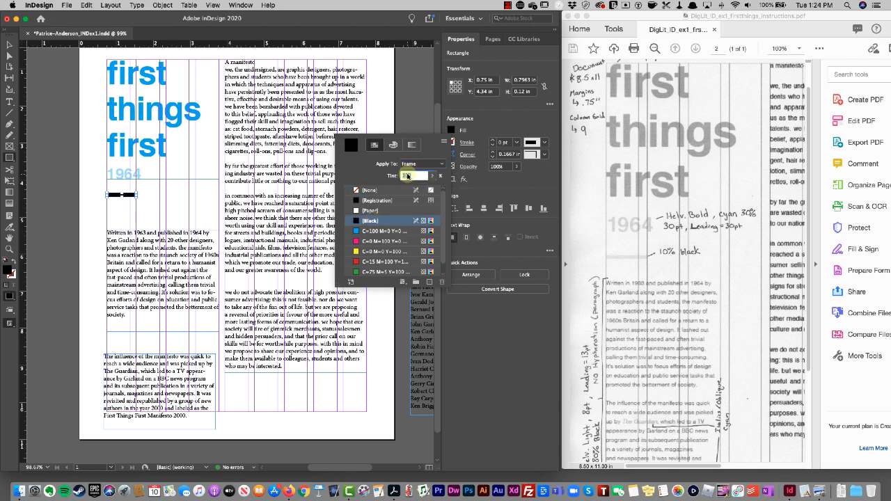
pyautogui.write('10')
pyautogui.press('Return')
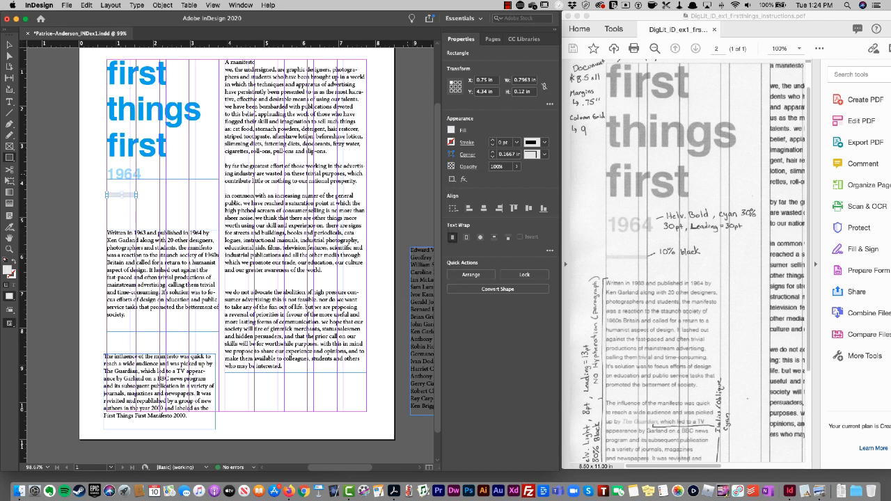
# Step: Make the grey bar thinner, about 0.08 in tall, and reselect it to check
pyautogui.click(205, 207)
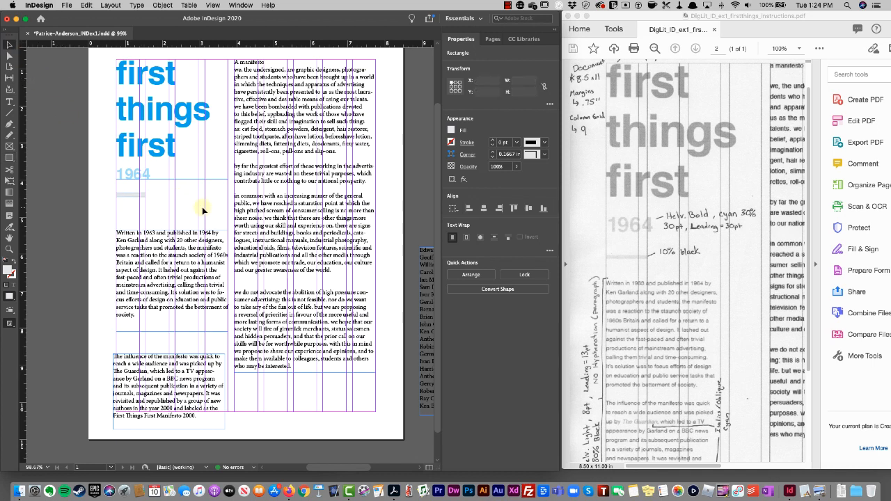
pyautogui.click(136, 198)
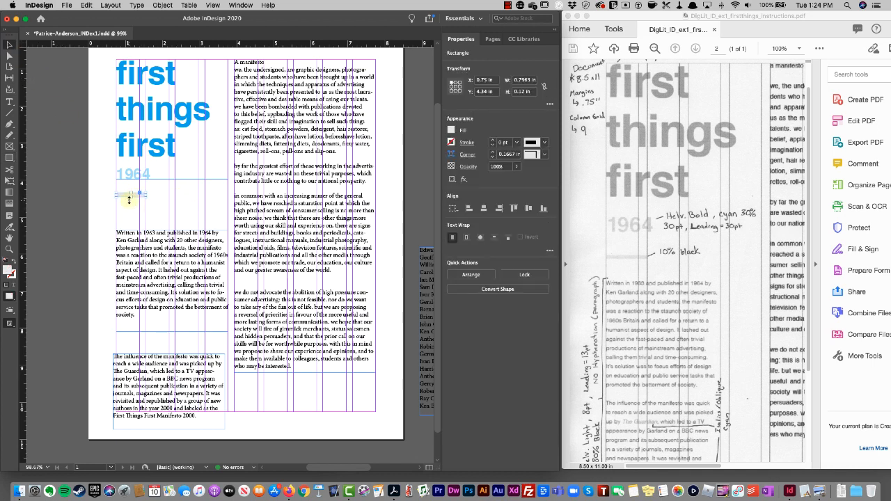
pyautogui.moveTo(131, 197); pyautogui.dragTo(130, 197)
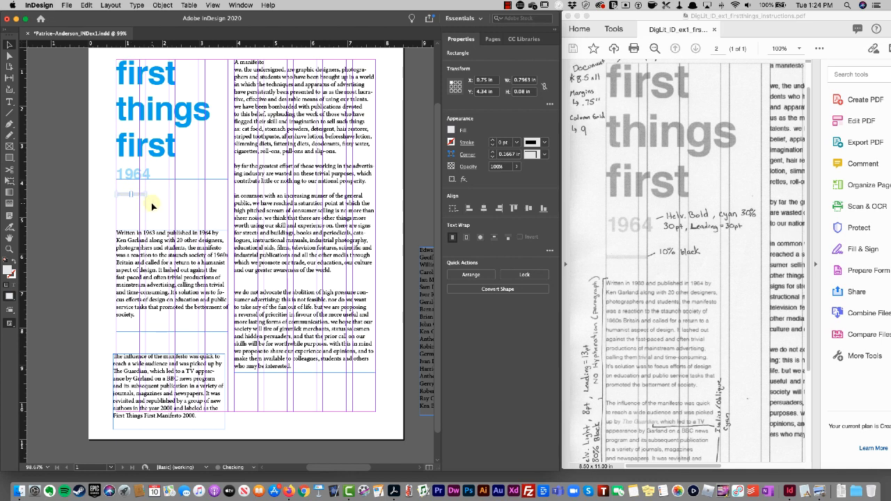
pyautogui.click(172, 234)
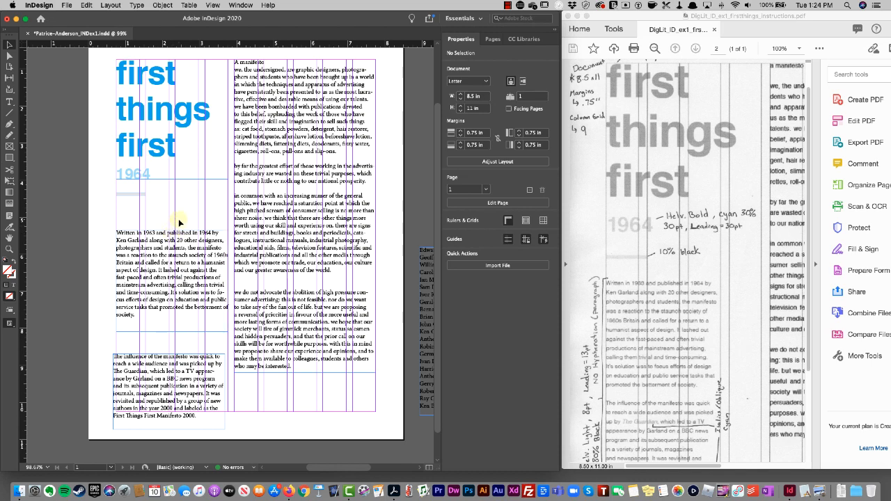
pyautogui.click(129, 198)
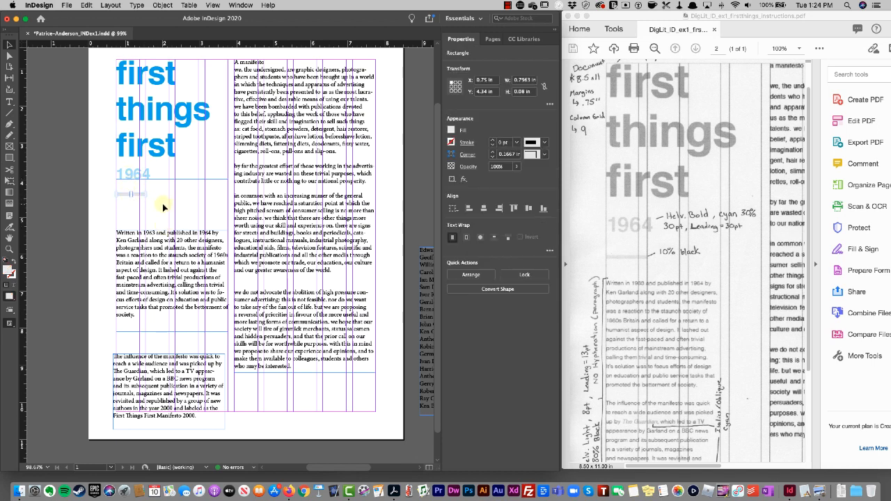
# Step: Move the 'Written in 1963' frame up toward the grey bar and select all its text
pyautogui.click(159, 245)
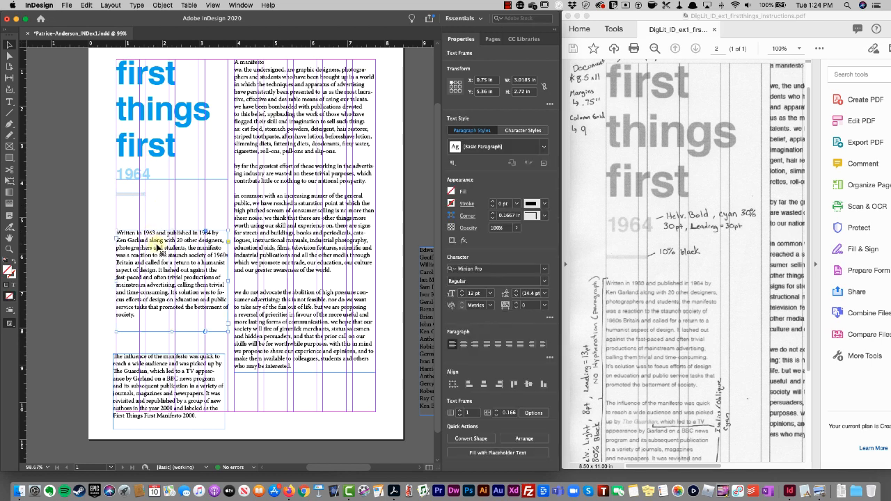
pyautogui.moveTo(158, 247); pyautogui.dragTo(159, 226)
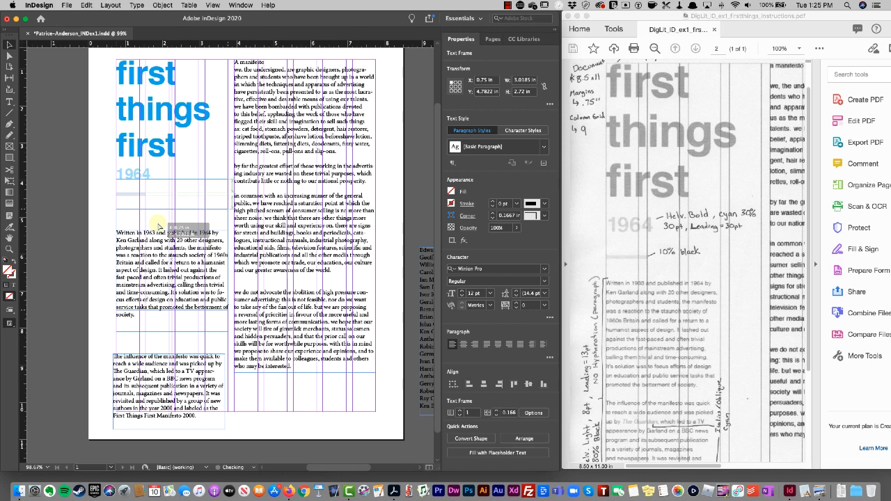
pyautogui.moveTo(159, 226); pyautogui.dragTo(159, 226)
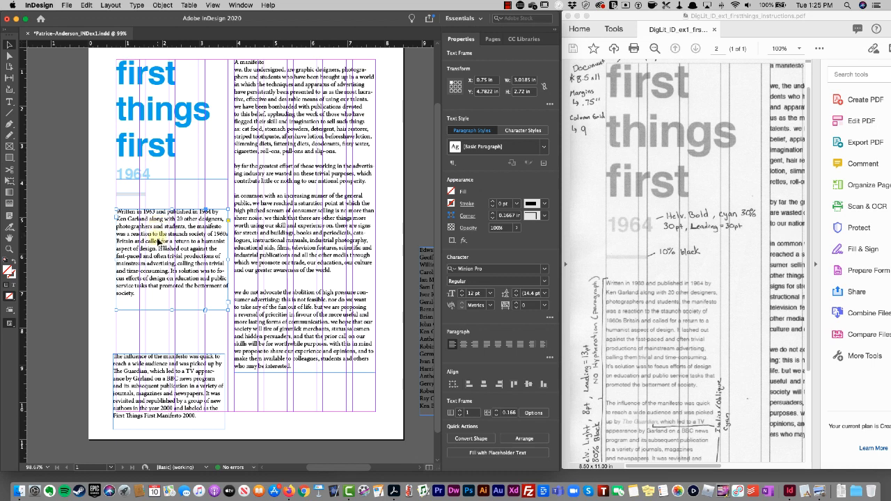
pyautogui.scroll(-2, 627, 285)
pyautogui.scroll(-2, 627, 286)
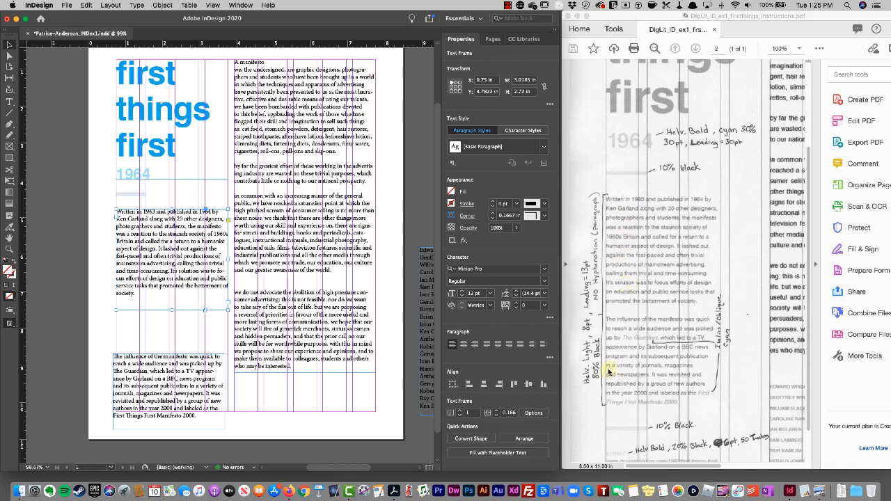
pyautogui.tripleClick(155, 241)
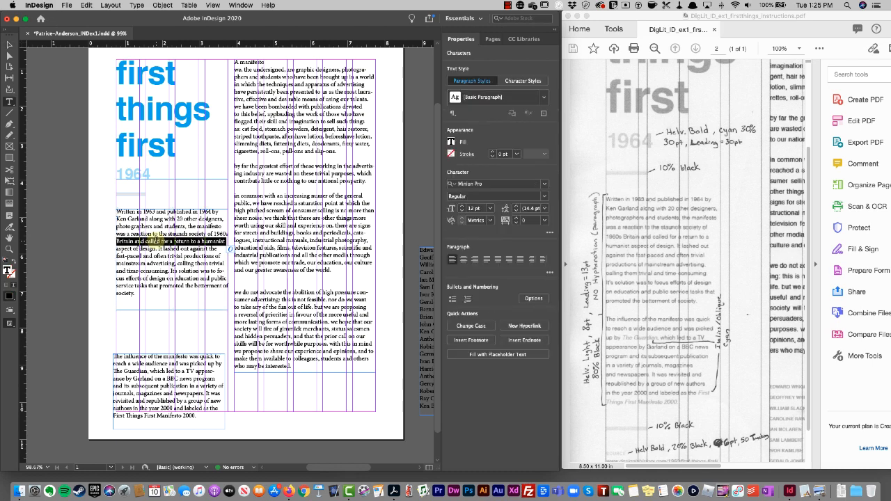
pyautogui.press('super+a')
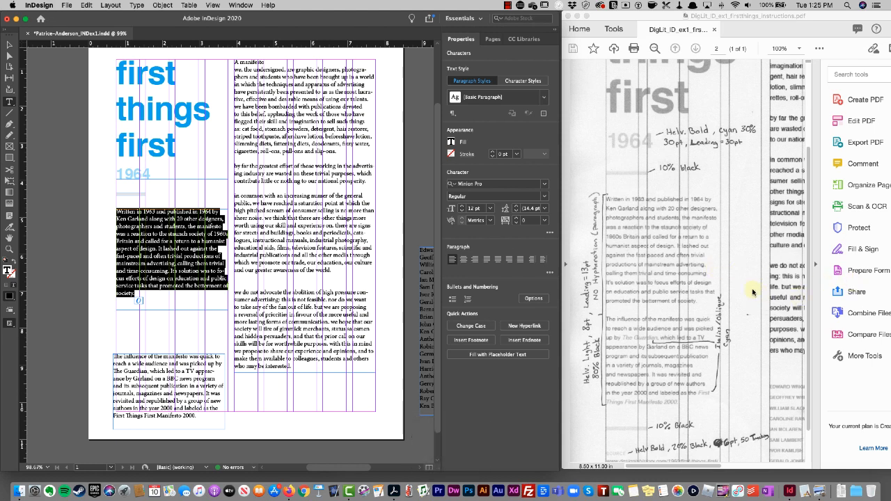
# Step: Format the 'Written in 1963' text as Helvetica Light, 8 pt size, 13 pt leading
pyautogui.click(545, 184)
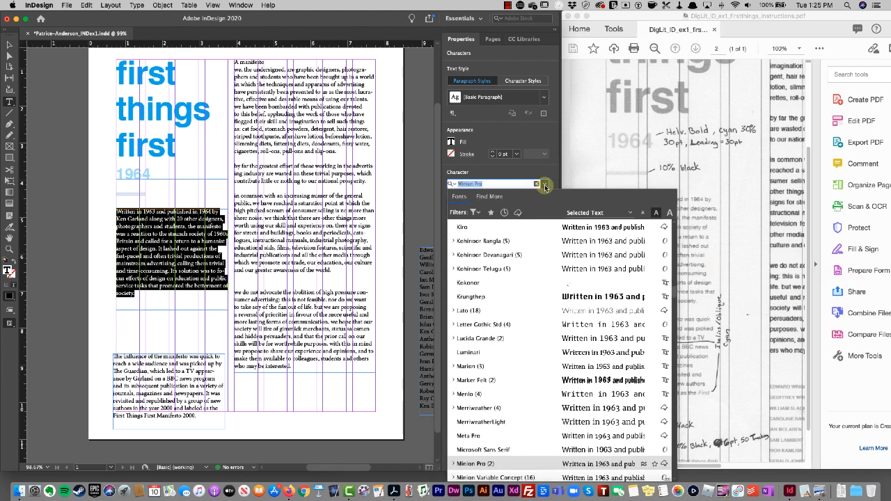
pyautogui.scroll(10, 508, 320)
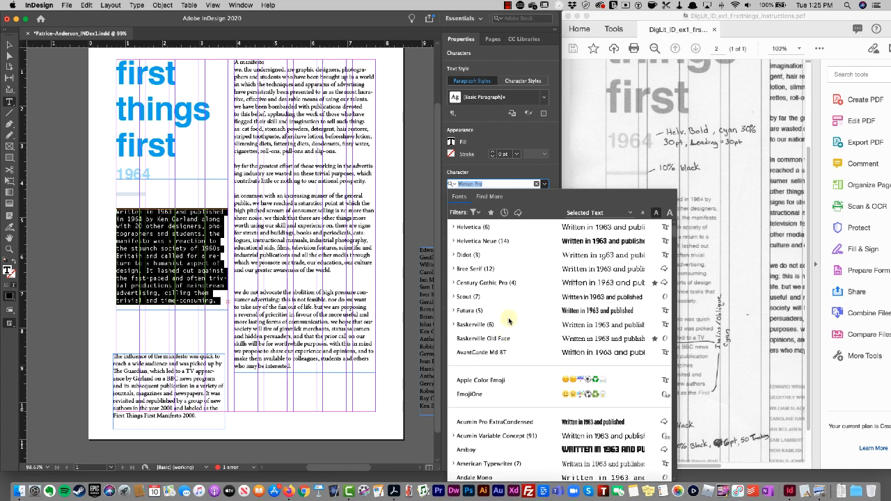
pyautogui.click(453, 228)
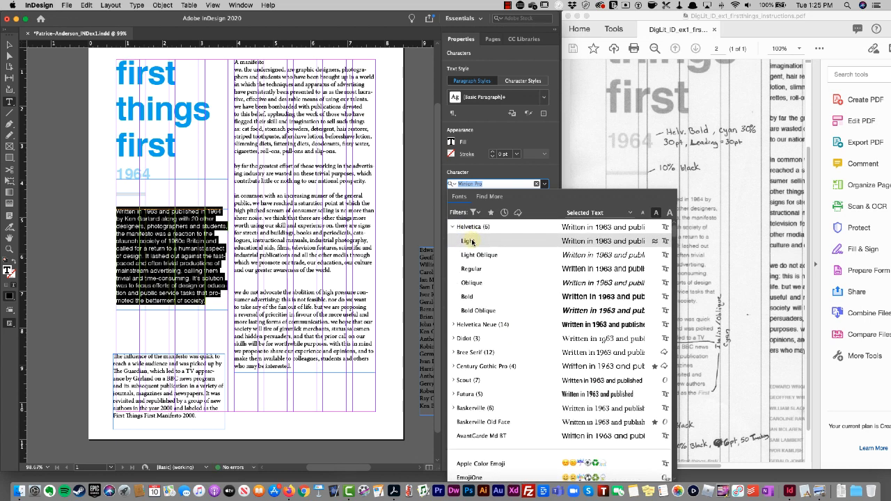
pyautogui.click(468, 241)
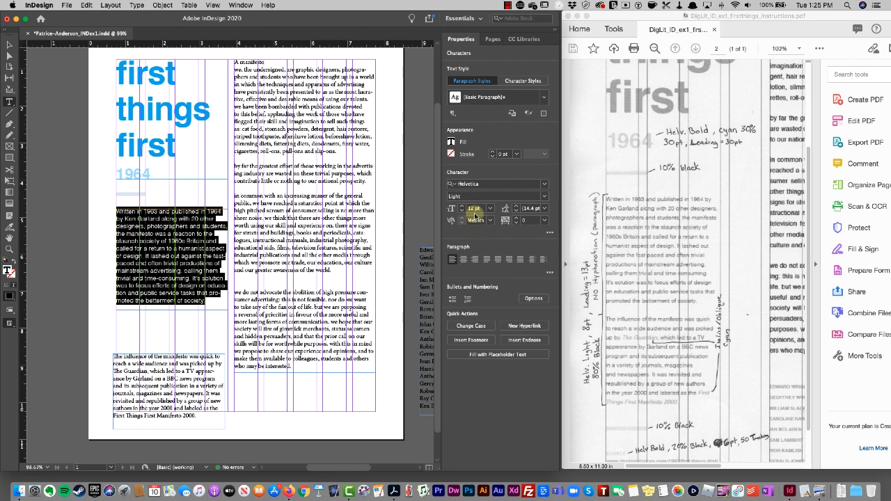
pyautogui.click(473, 208)
pyautogui.write('8 pt')
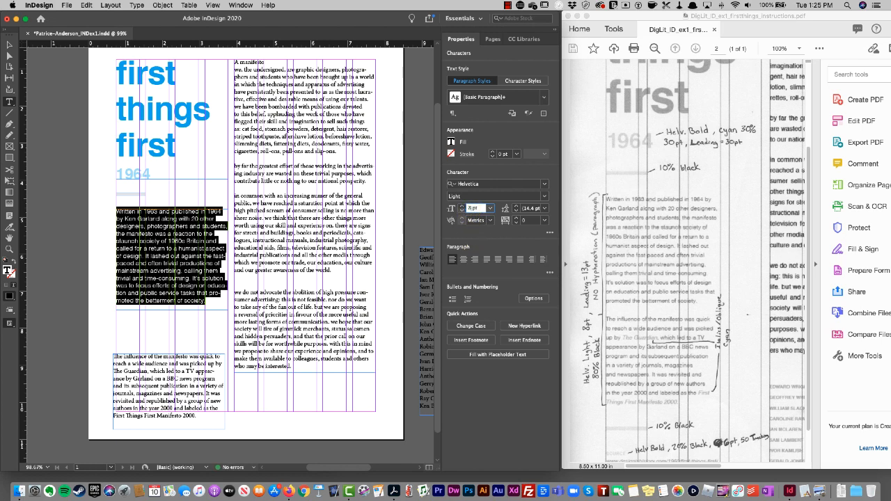
pyautogui.press('Return')
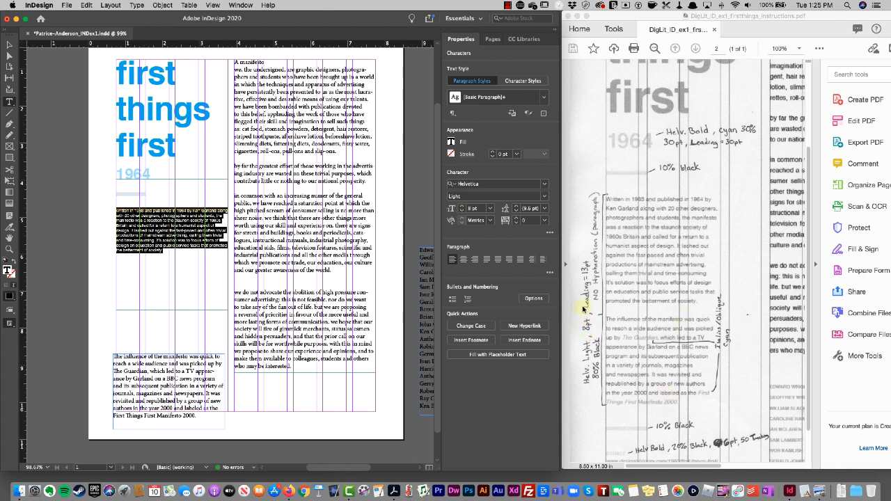
pyautogui.click(525, 210)
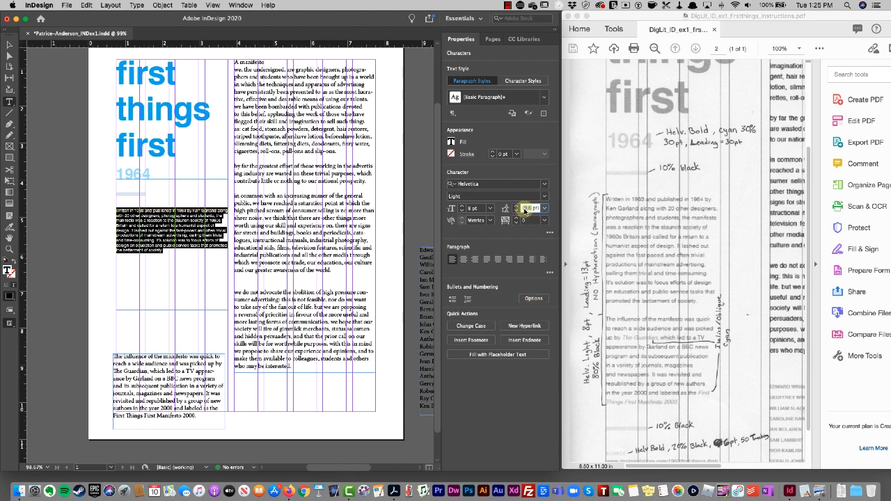
pyautogui.press('super+a')
pyautogui.write('1')
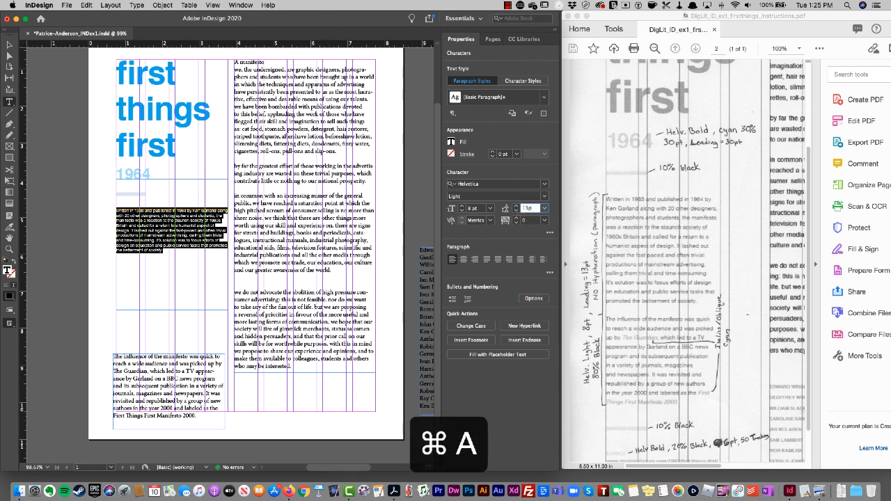
pyautogui.write('3 pt')
pyautogui.press('Tab')
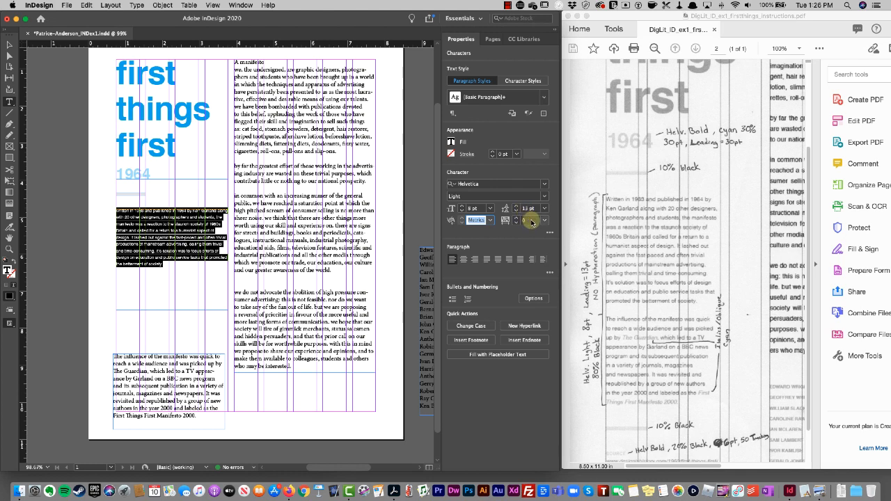
# Step: Expand the Paragraph options in Properties and uncheck Hyphenate for the intro paragraph
pyautogui.click(474, 82)
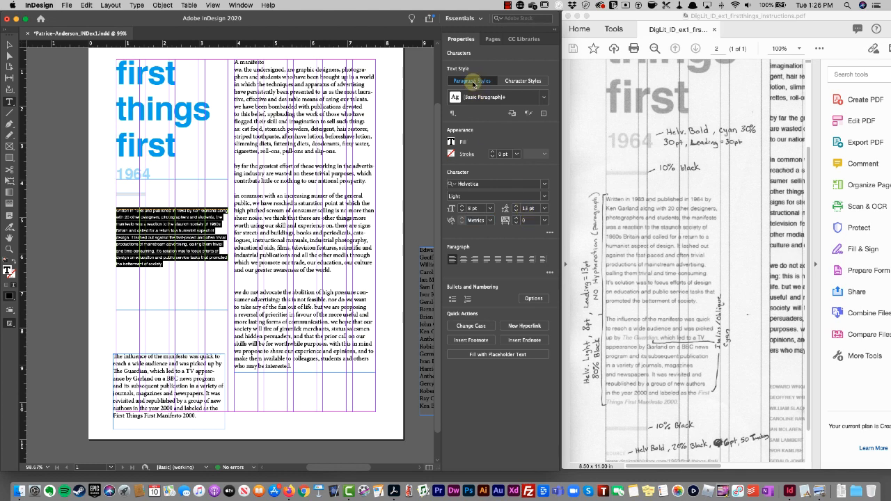
pyautogui.click(524, 81)
pyautogui.click(473, 82)
pyautogui.click(550, 232)
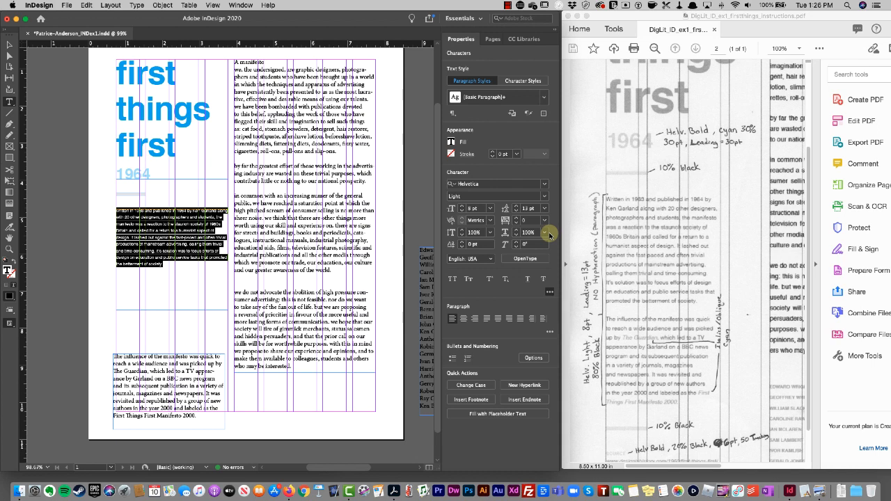
pyautogui.click(550, 293)
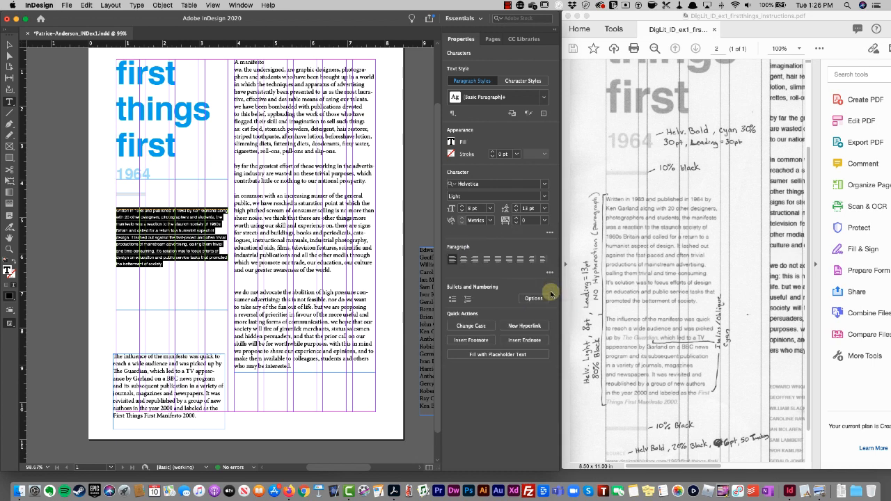
pyautogui.click(549, 273)
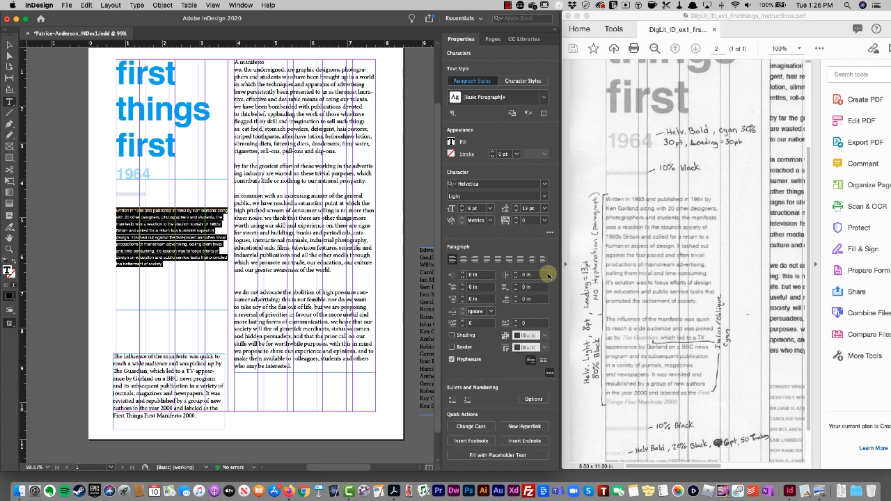
pyautogui.click(452, 360)
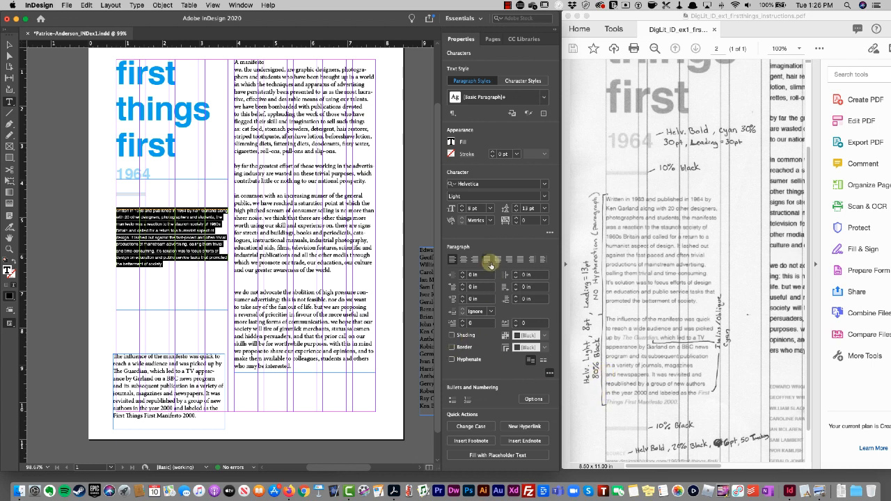
# Step: Fill the intro text with [Black] at an 80% tint
pyautogui.click(452, 143)
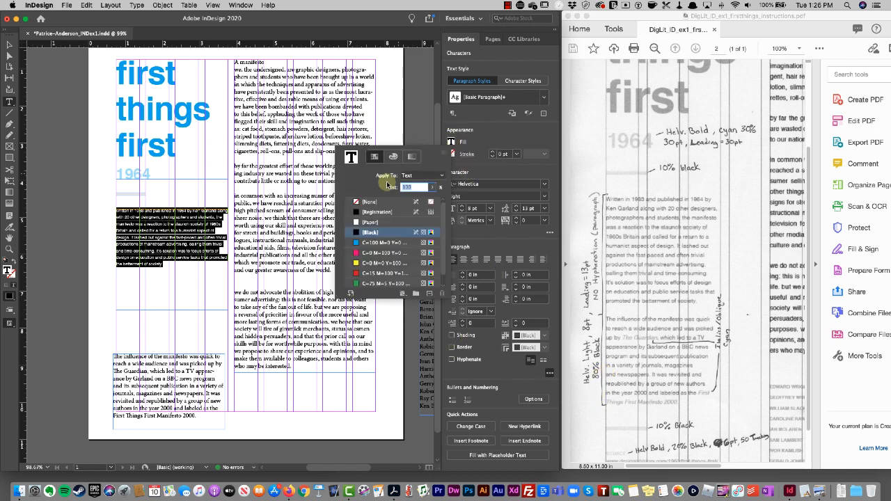
pyautogui.write('80')
pyautogui.press('Return')
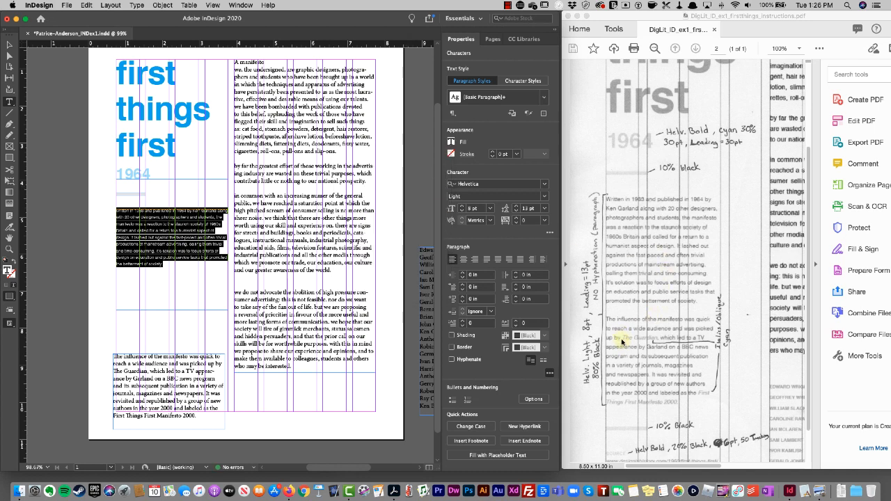
pyautogui.scroll(1, 625, 350)
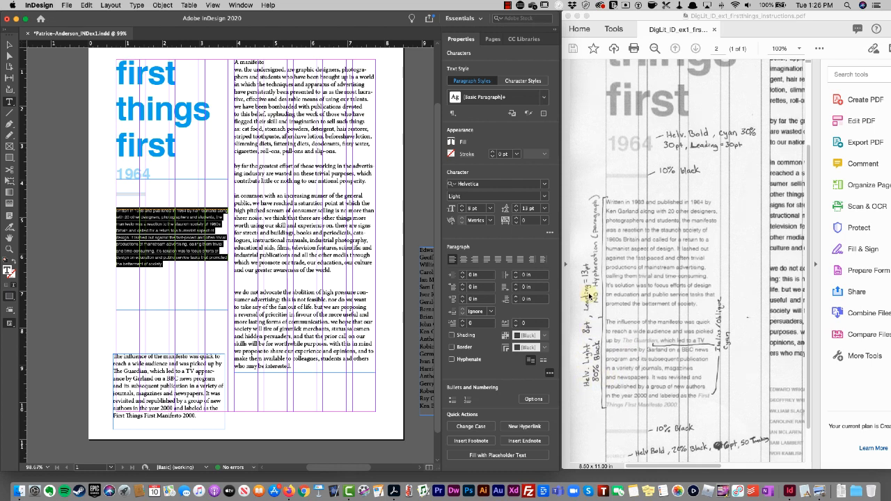
pyautogui.scroll(1, 589, 300)
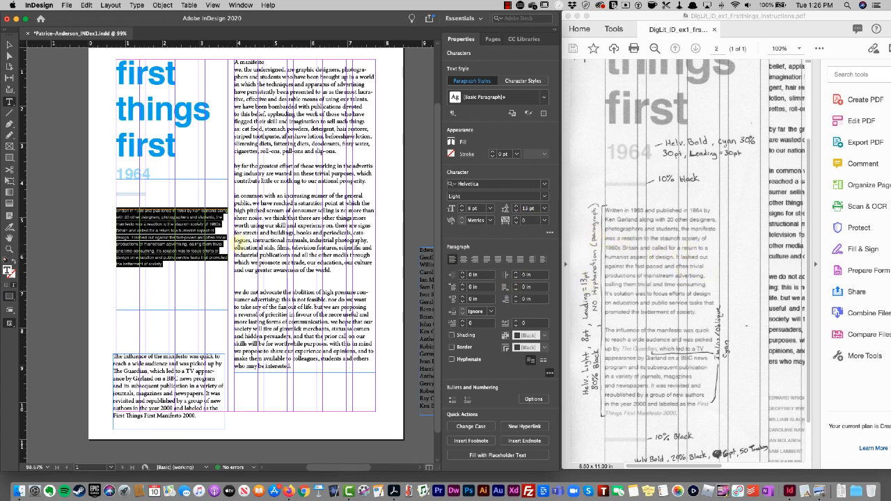
# Step: Narrow the intro frame to 2.2222 in wide and fit its height to the text (2.0659 in)
pyautogui.click(217, 244)
pyautogui.click(10, 45)
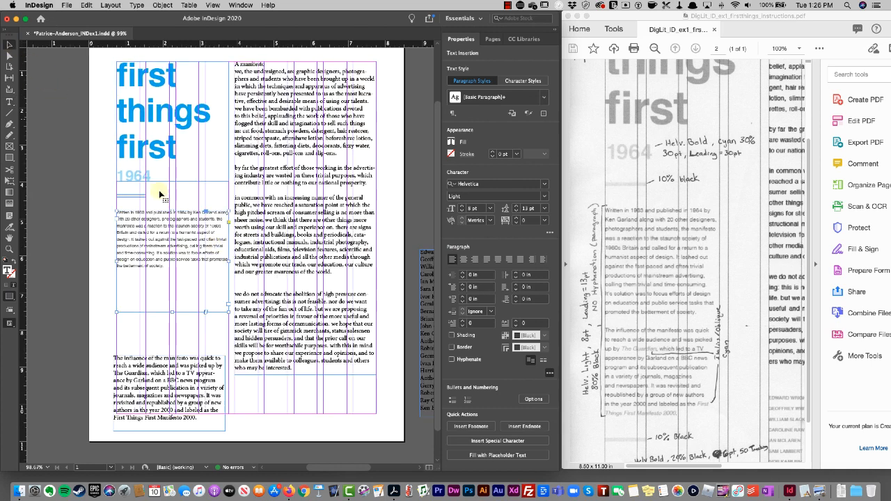
pyautogui.moveTo(218, 260); pyautogui.dragTo(199, 261)
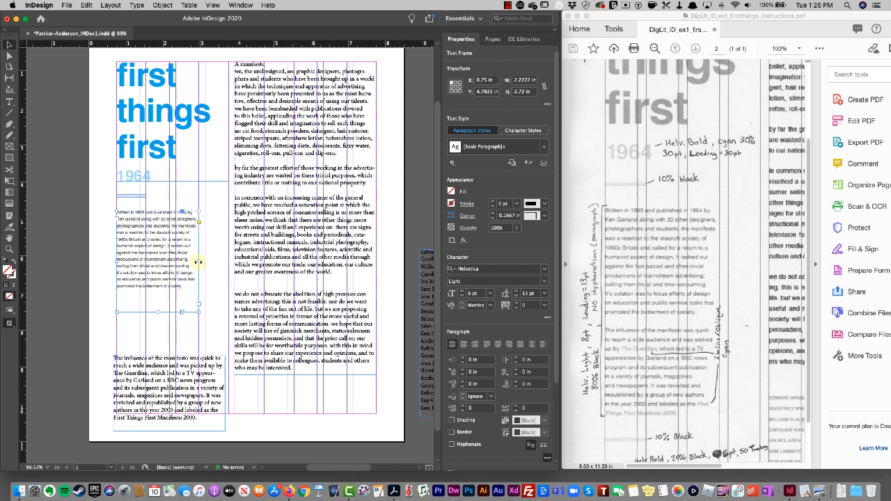
pyautogui.rightClick(176, 265)
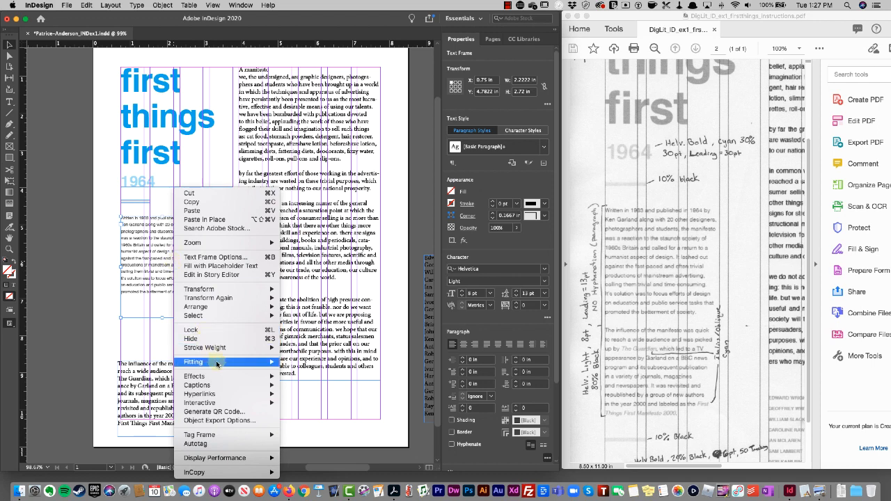
pyautogui.moveTo(216, 363)
pyautogui.click(290, 364)
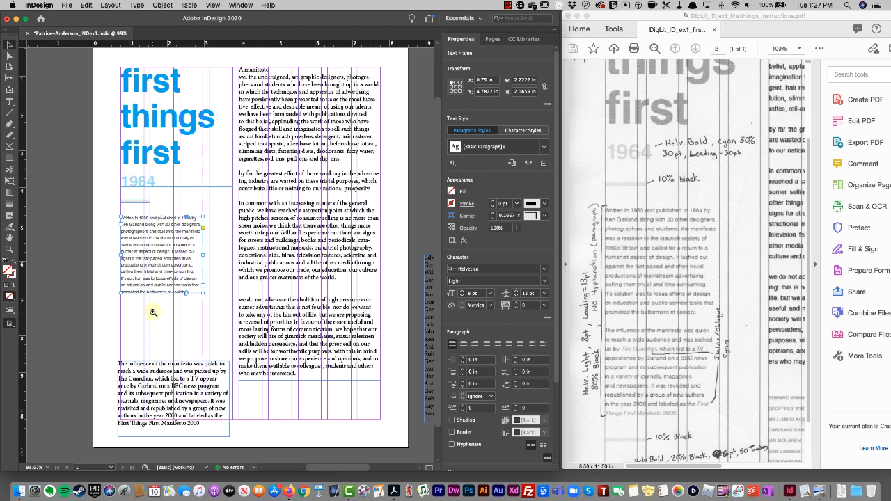
# Step: Zoom in to 150% around the intro paragraph's text frame and reselect that frame
pyautogui.press('super+space')
pyautogui.keyDown('super'); pyautogui.click(146, 246); pyautogui.keyUp('super')
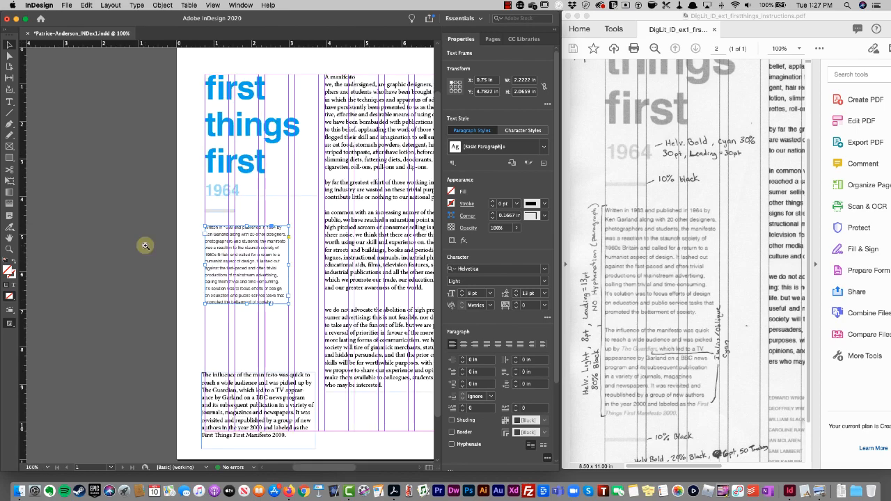
pyautogui.keyDown('super'); pyautogui.click(256, 258); pyautogui.keyUp('super')
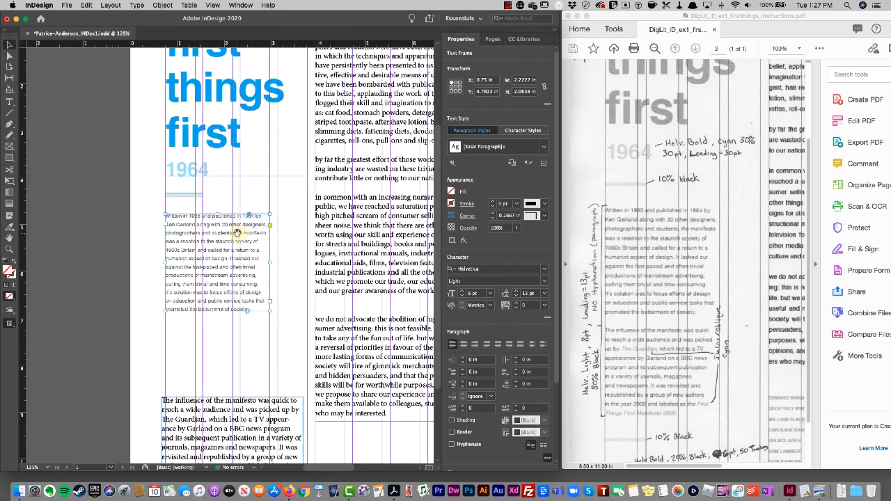
pyautogui.scroll(2, 240, 251)
pyautogui.keyDown('super'); pyautogui.click(232, 304); pyautogui.keyUp('super')
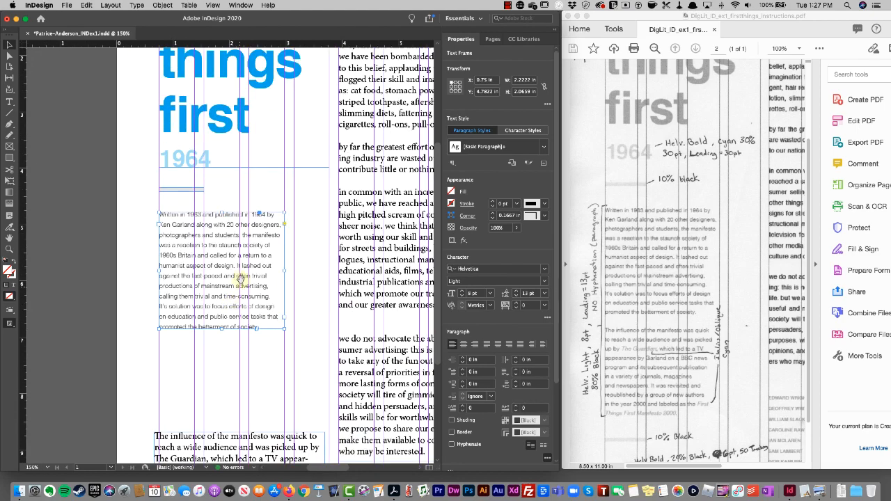
pyautogui.scroll(4, 235, 321)
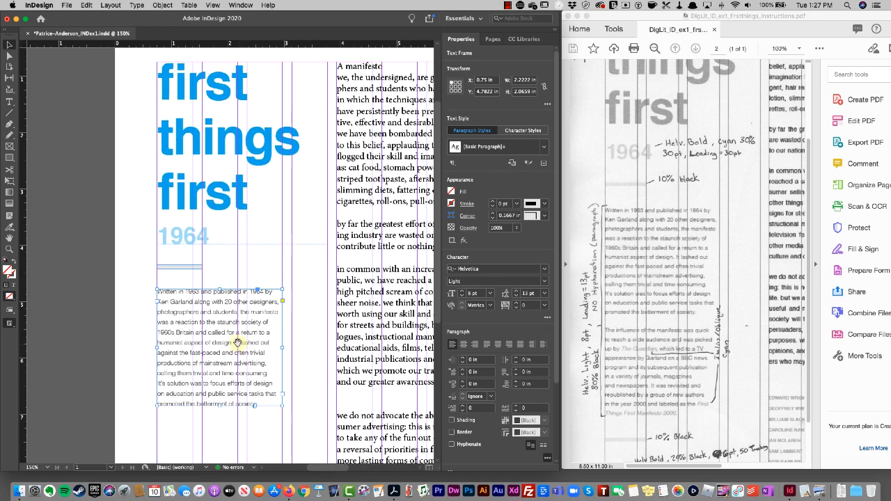
pyautogui.click(307, 341)
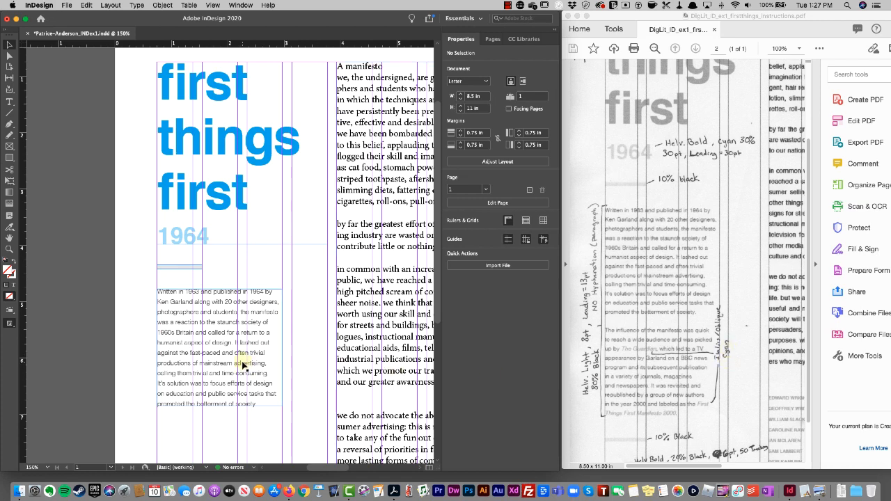
pyautogui.click(200, 372)
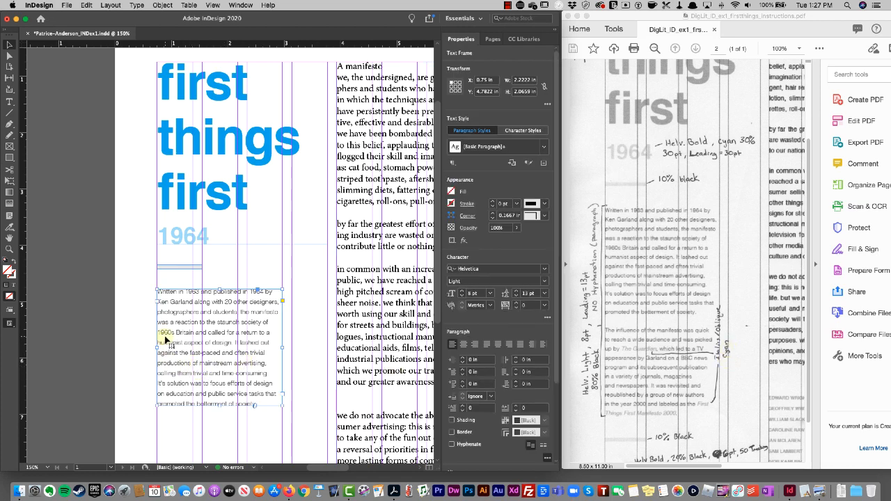
pyautogui.click(192, 355)
pyautogui.scroll(-6, 212, 364)
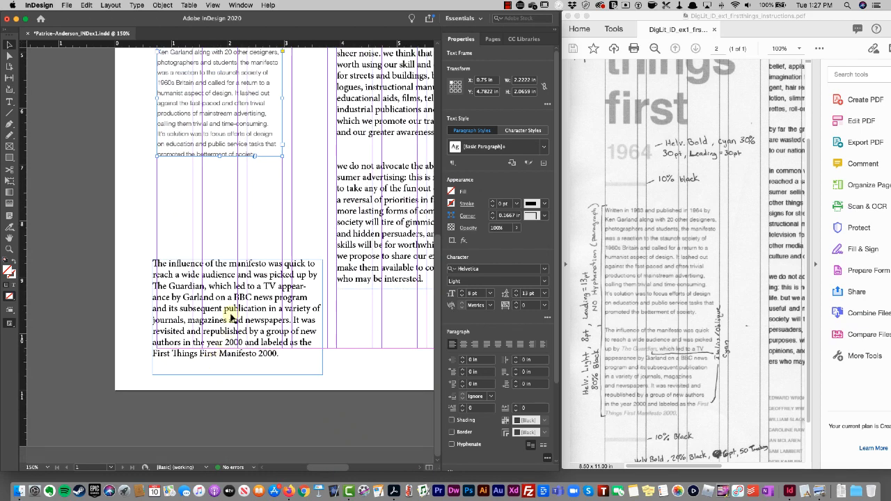
pyautogui.scroll(3, 233, 318)
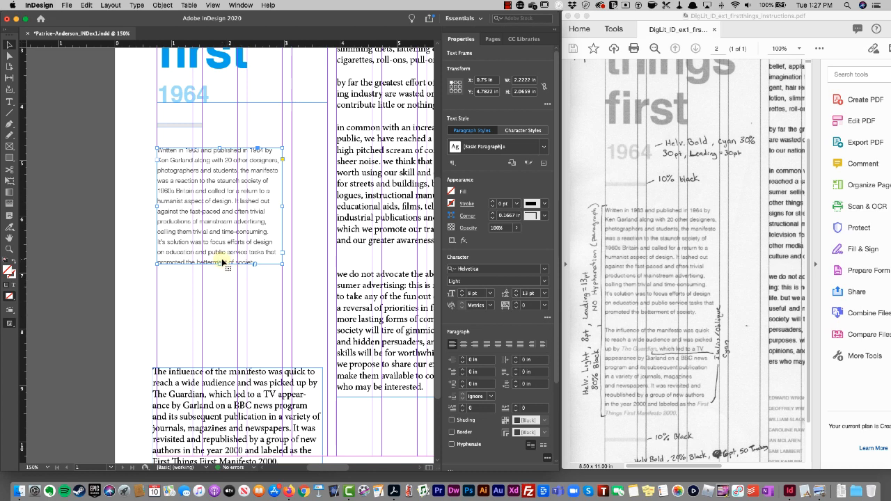
# Step: Lengthen the intro text frame and select the word 'Written' in its paragraph
pyautogui.moveTo(219, 264); pyautogui.dragTo(219, 347)
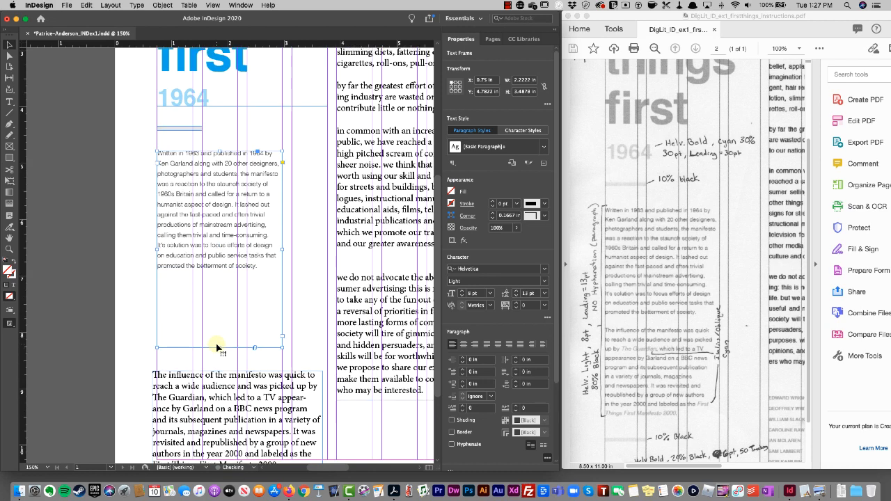
pyautogui.doubleClick(214, 416)
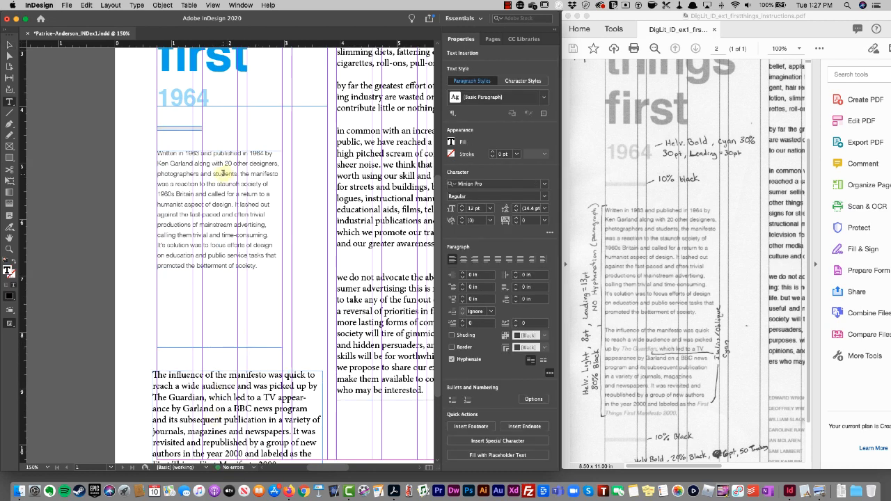
pyautogui.click(223, 174)
pyautogui.doubleClick(168, 154)
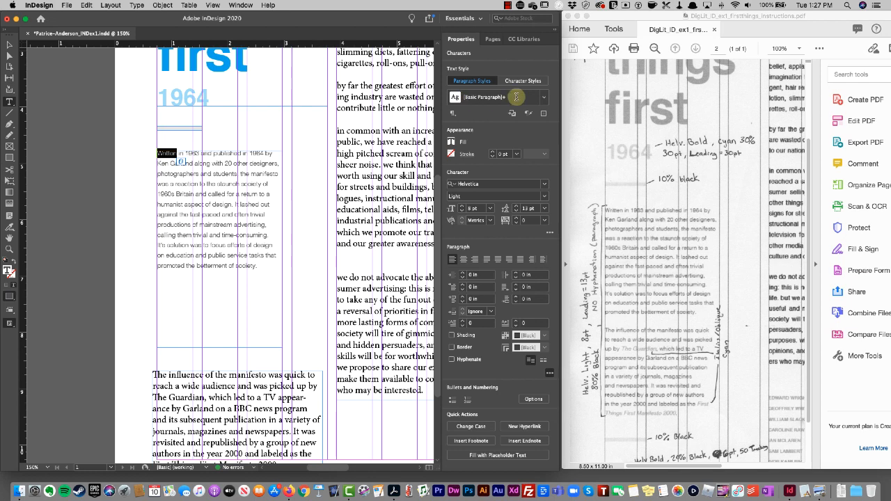
# Step: Save the intro's Helvetica Light 8 pt formatting as a new paragraph style named Sub Paragraph
pyautogui.click(544, 99)
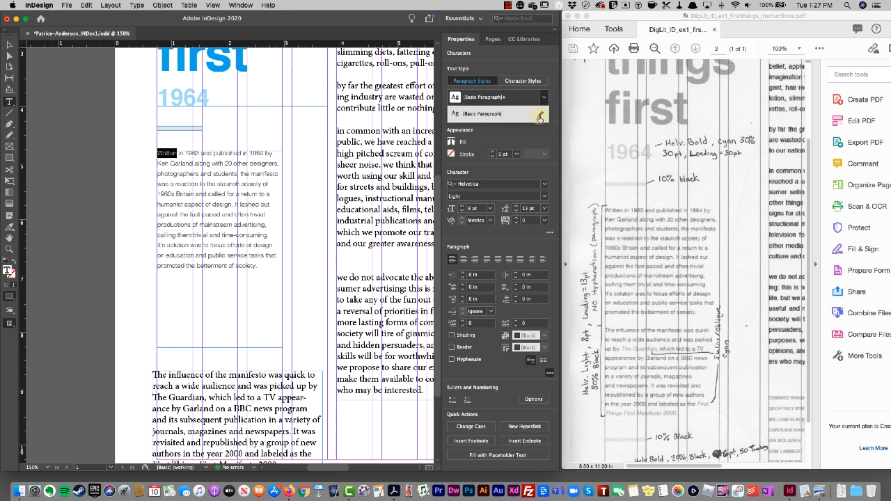
pyautogui.click(540, 118)
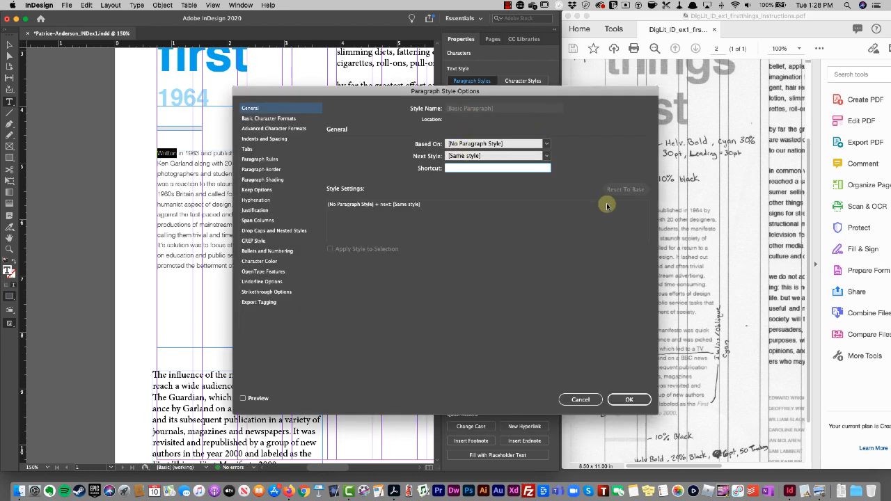
pyautogui.click(581, 399)
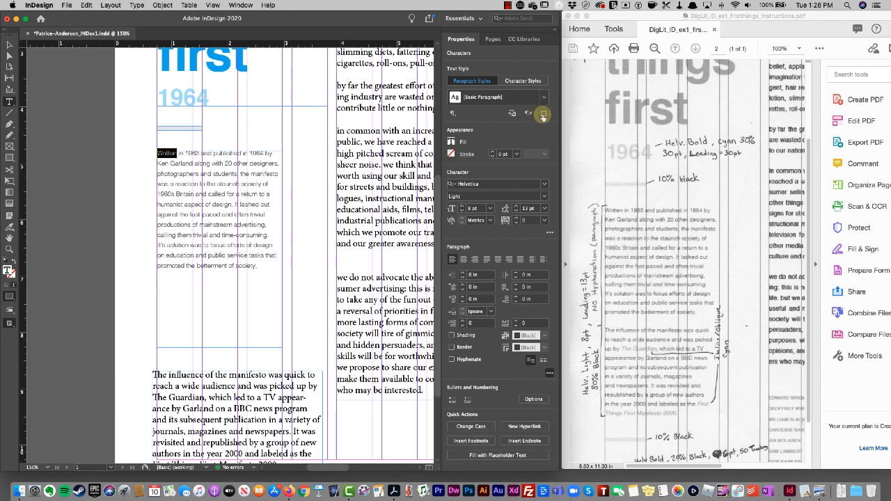
pyautogui.click(543, 114)
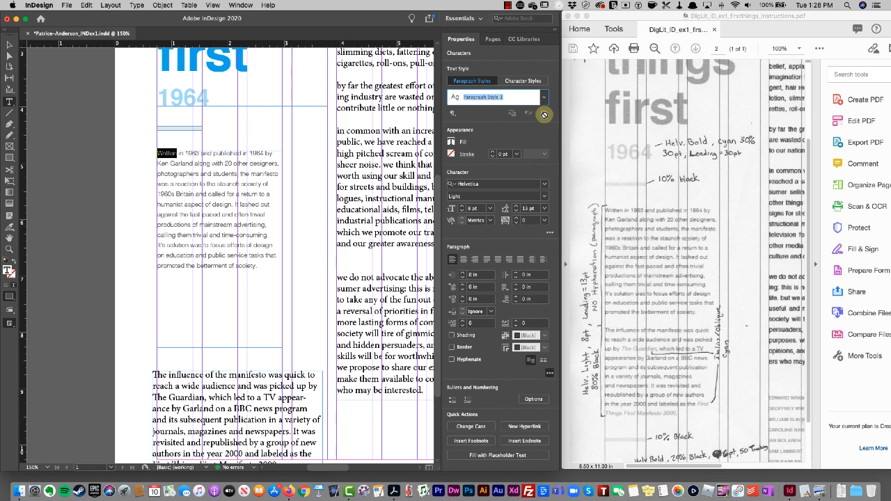
pyautogui.write('sub ')
pyautogui.write('b')
pyautogui.press('Return')
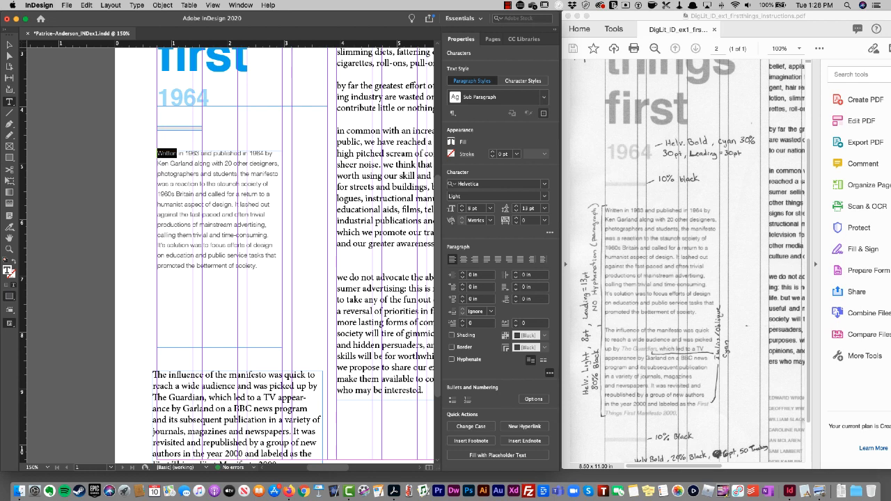
# Step: Cut the body paragraph and paste it on a new line below the intro paragraph
pyautogui.doubleClick(269, 397)
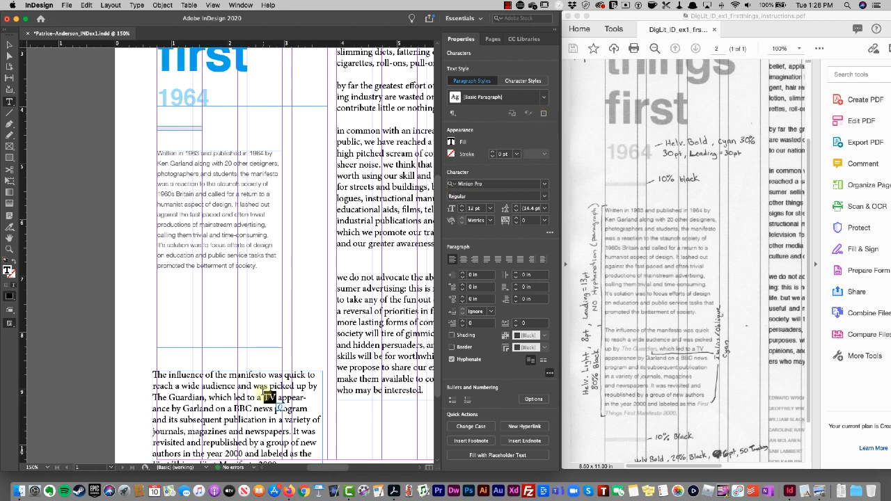
pyautogui.moveTo(154, 375); pyautogui.dragTo(266, 482)
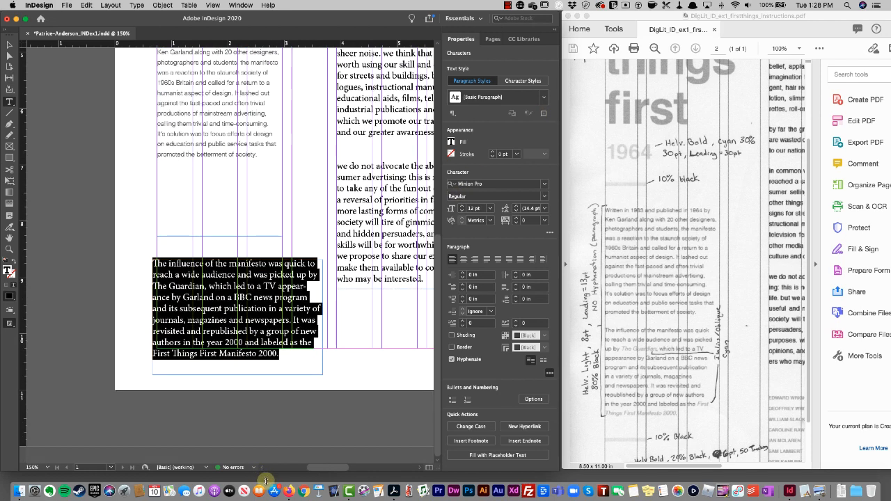
pyautogui.press('cmd+x')
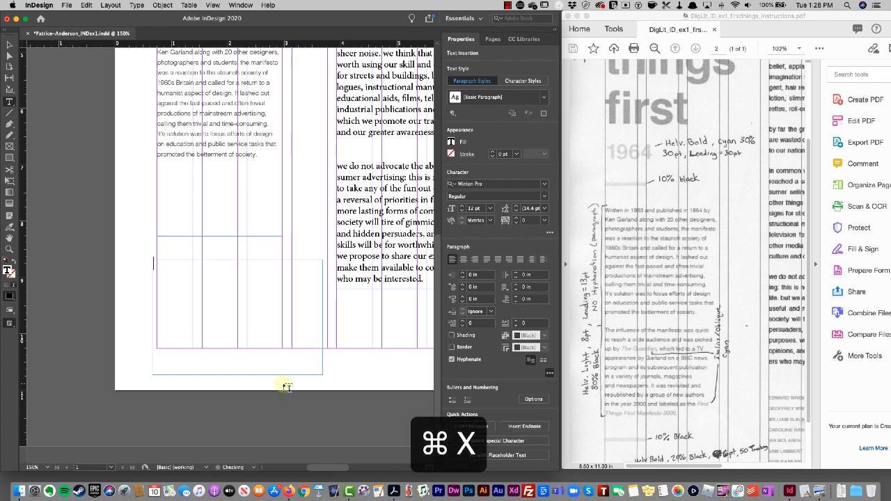
pyautogui.click(264, 155)
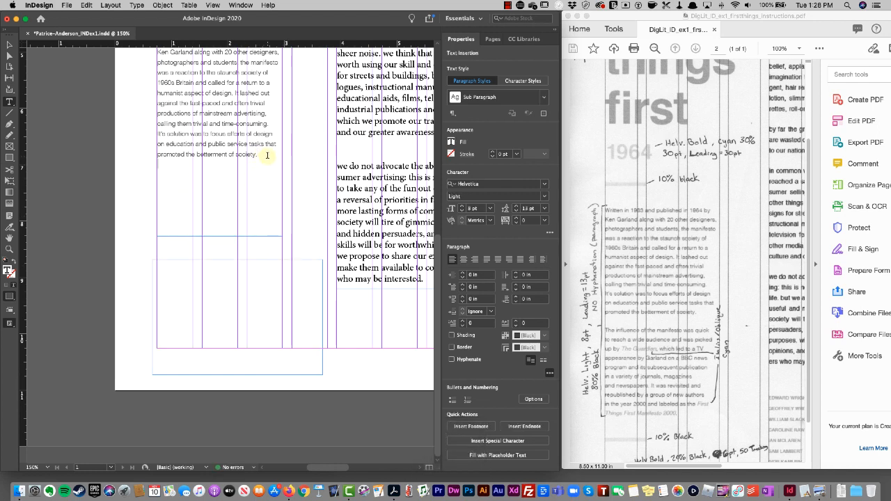
pyautogui.press('Return')
pyautogui.press('Return')
pyautogui.press('Escape')
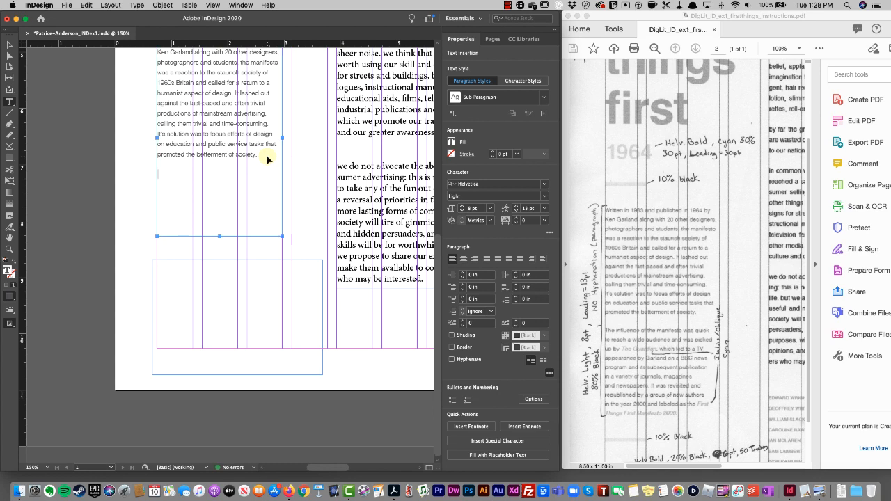
pyautogui.press('super+v')
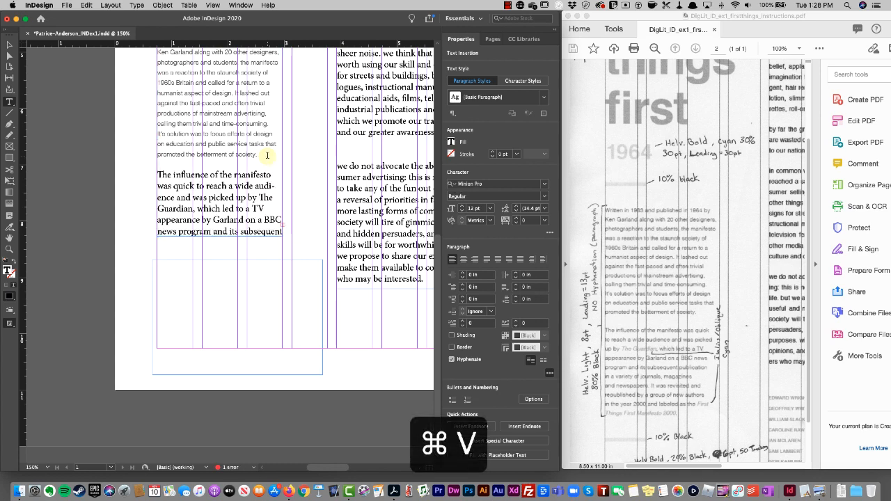
pyautogui.press('Escape')
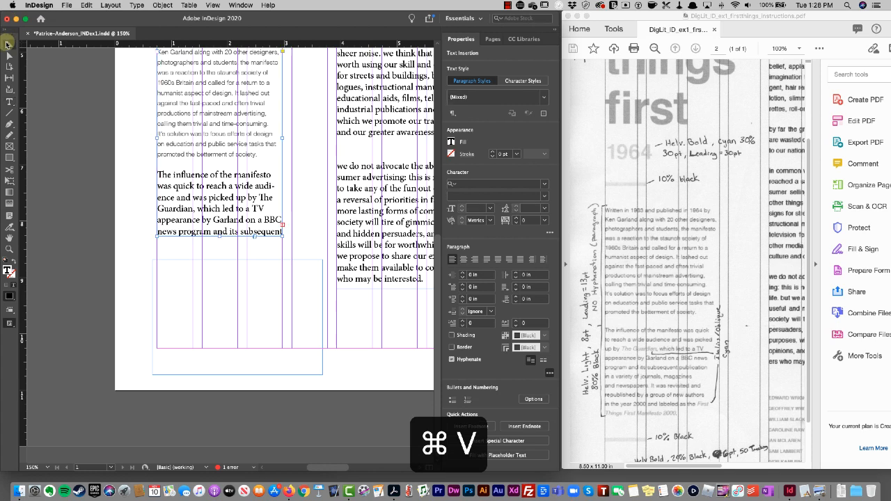
# Step: Fit the frame to its content so all overset text shows, then select the paragraph
pyautogui.click(227, 309)
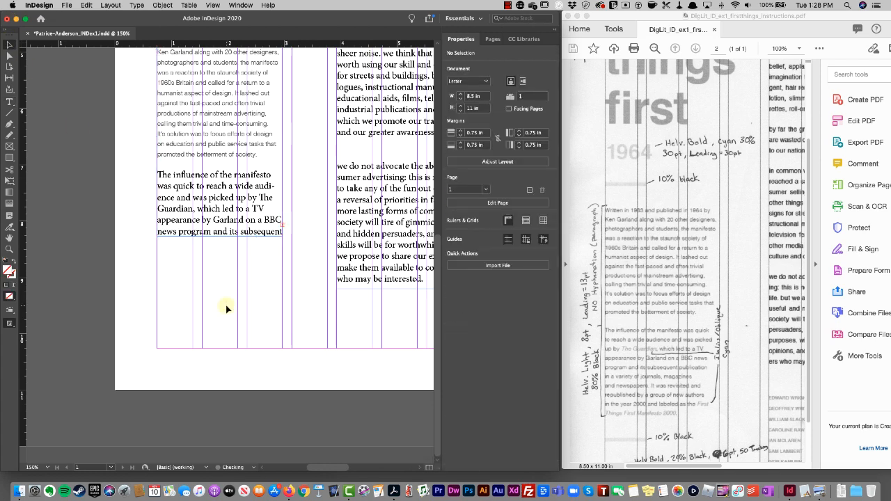
pyautogui.click(224, 234)
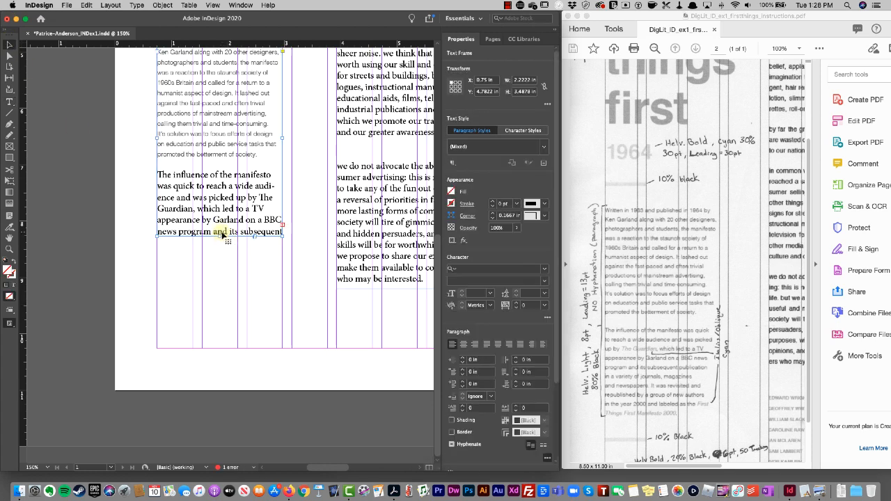
pyautogui.rightClick(221, 227)
pyautogui.moveTo(247, 362)
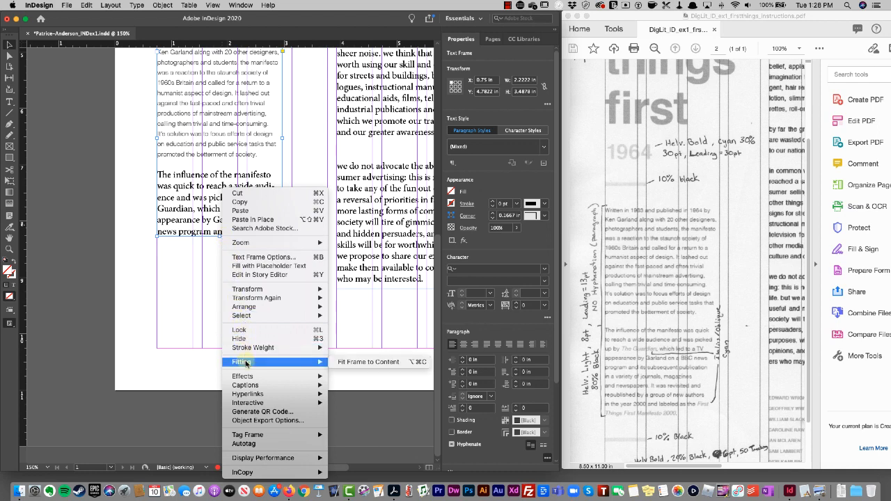
pyautogui.click(346, 363)
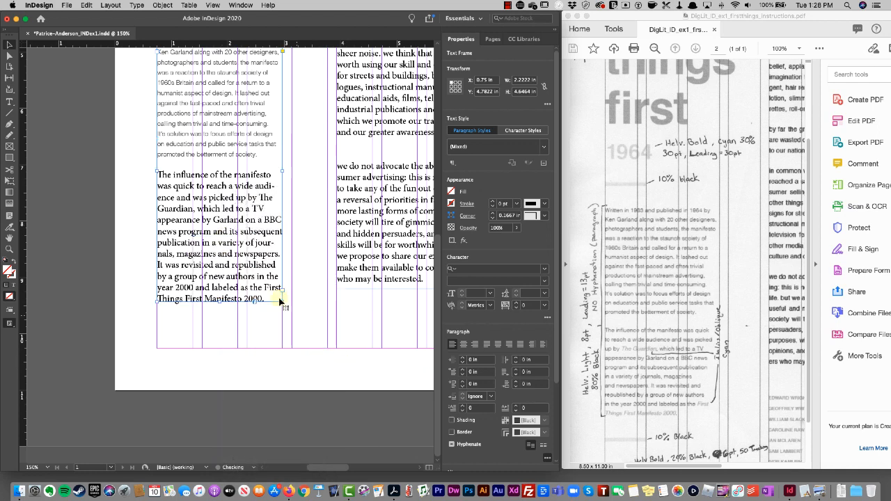
pyautogui.doubleClick(258, 291)
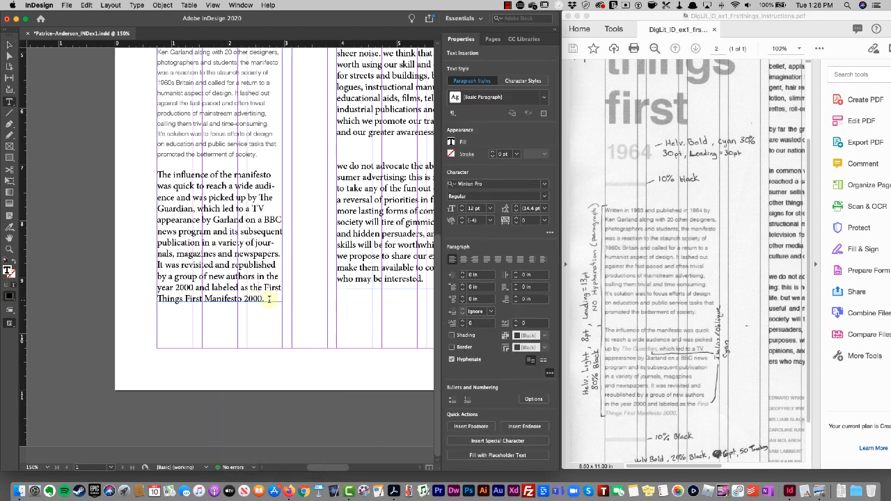
pyautogui.moveTo(266, 298); pyautogui.dragTo(153, 183)
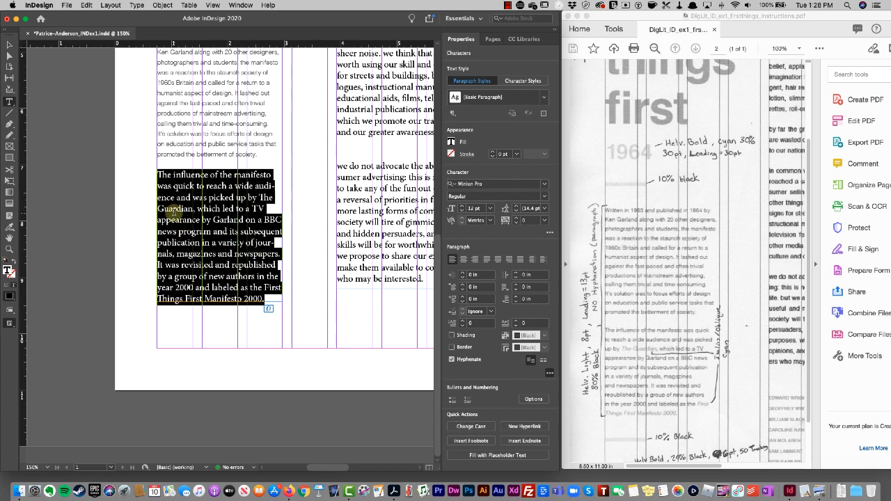
# Step: Apply the Sub Paragraph style to the influence paragraph, then select the words 'The Guardian'
pyautogui.click(551, 101)
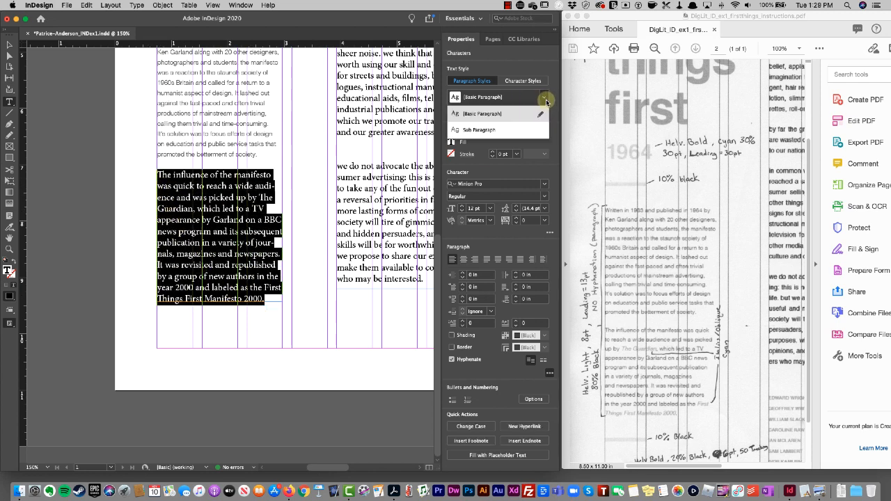
pyautogui.click(486, 133)
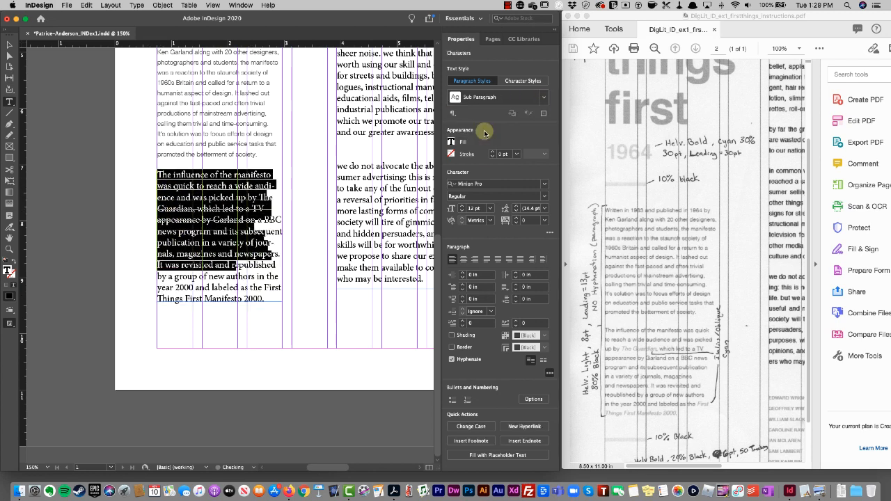
pyautogui.click(271, 232)
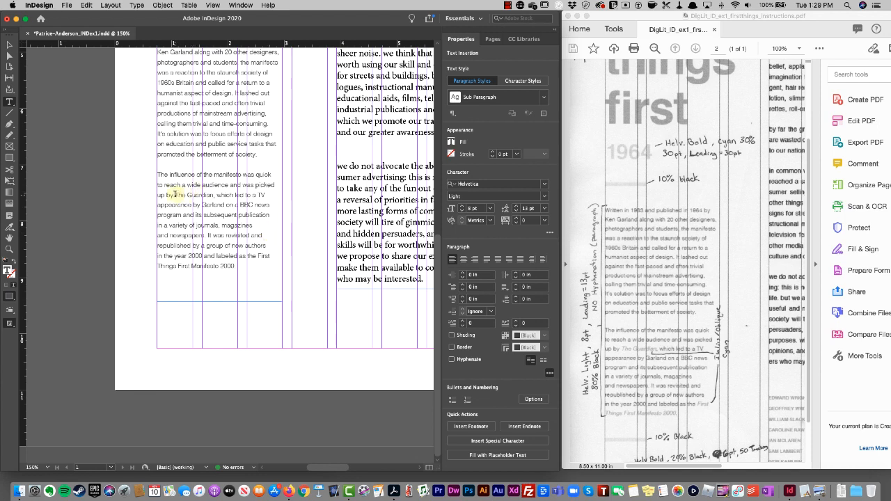
pyautogui.moveTo(174, 195); pyautogui.dragTo(213, 195)
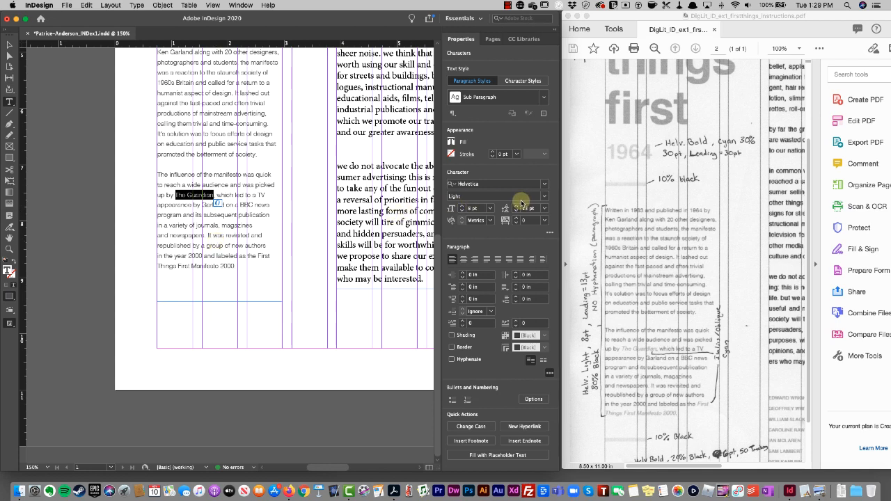
# Step: Set 'The Guardian' to Light Oblique with the cyan C=100 M=0 Y=0 K=0 fill
pyautogui.click(545, 199)
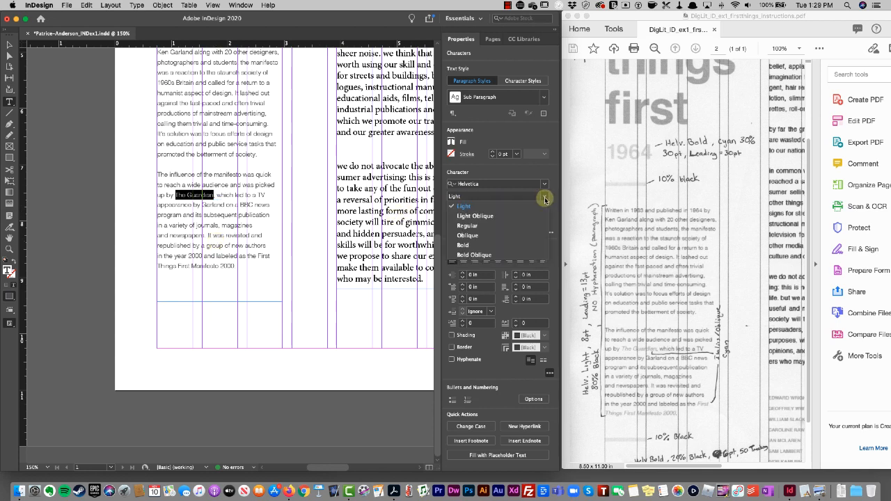
pyautogui.click(538, 216)
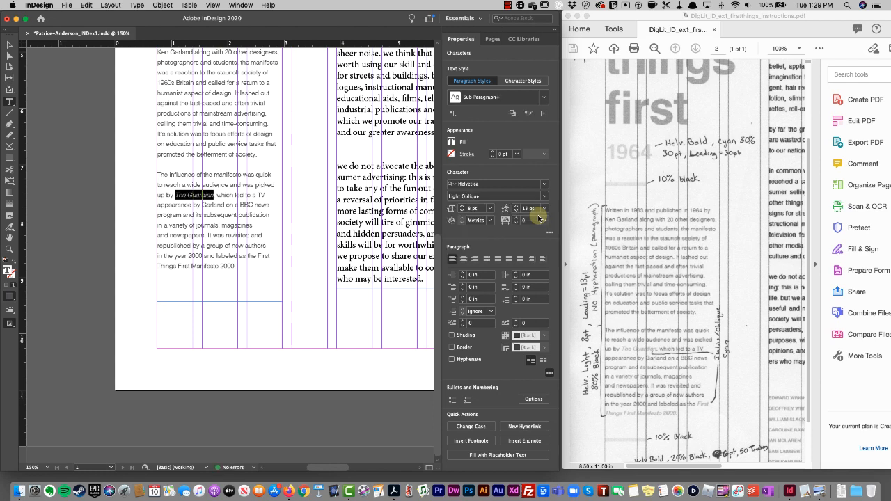
pyautogui.click(451, 142)
pyautogui.click(385, 242)
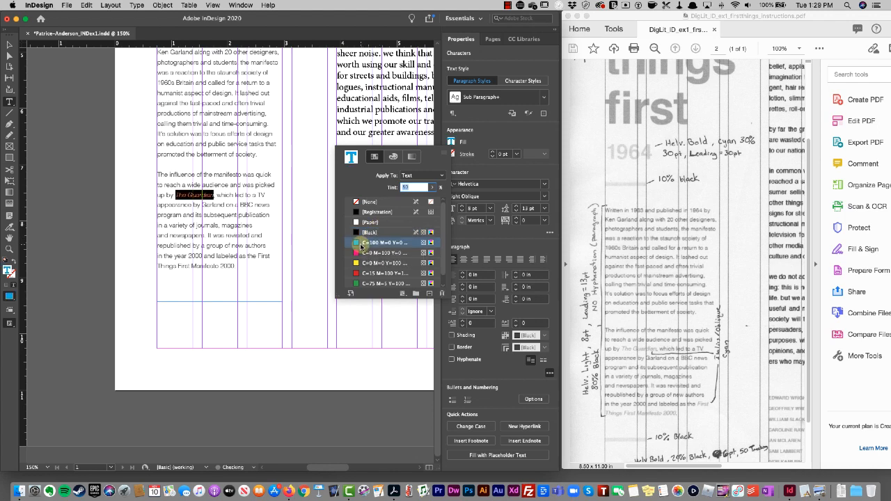
pyautogui.click(226, 195)
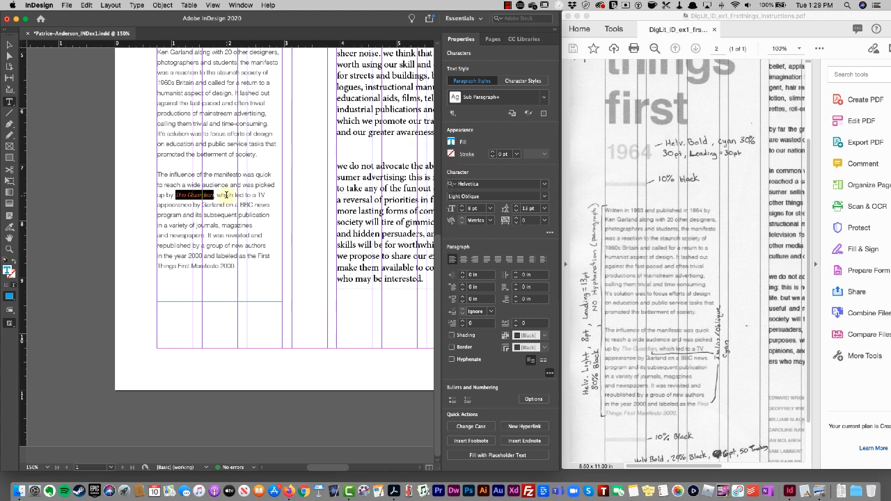
pyautogui.click(304, 211)
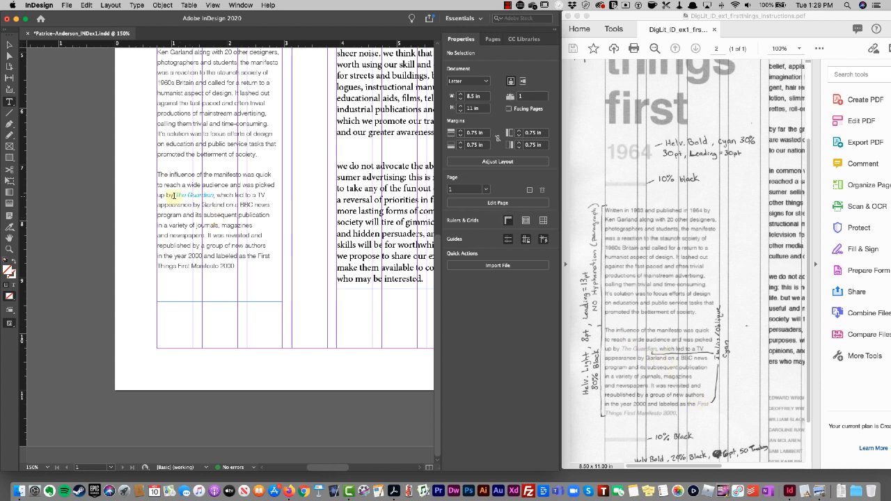
pyautogui.moveTo(177, 196); pyautogui.dragTo(214, 197)
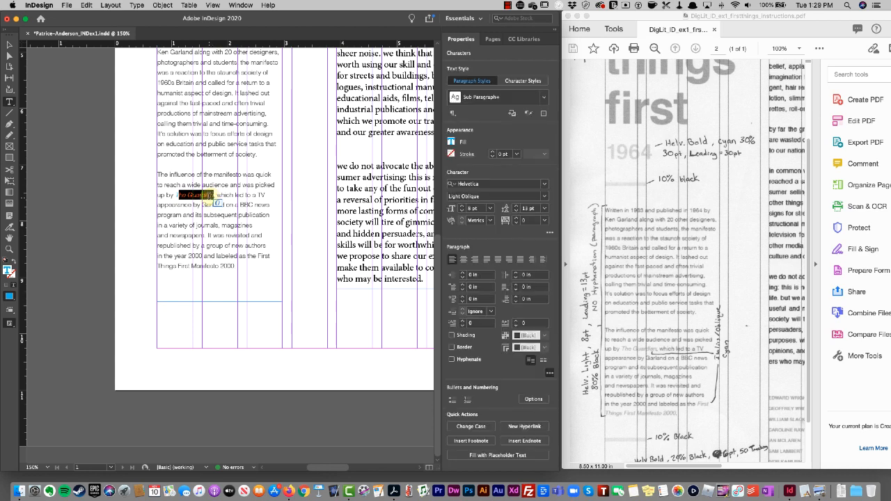
# Step: Save the cyan Light Oblique formatting as paragraph style 'Sub Paragraph Highlight', then select the whole paragraph
pyautogui.click(544, 117)
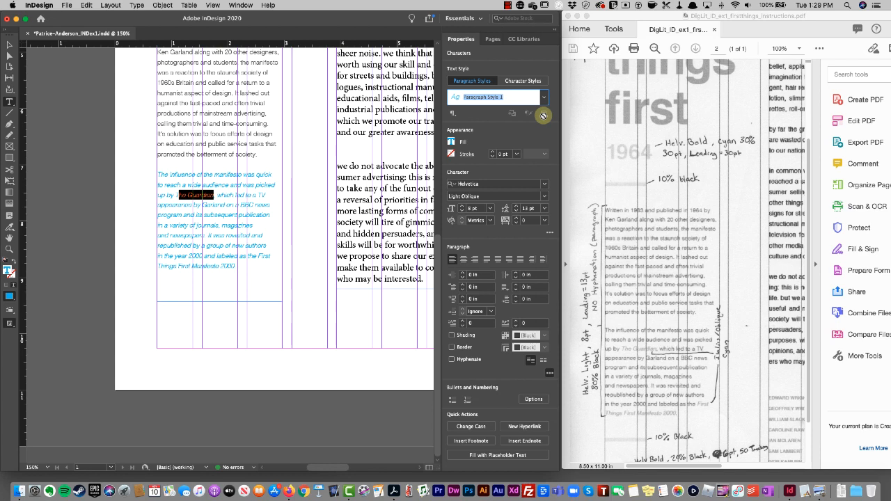
pyautogui.write('sub')
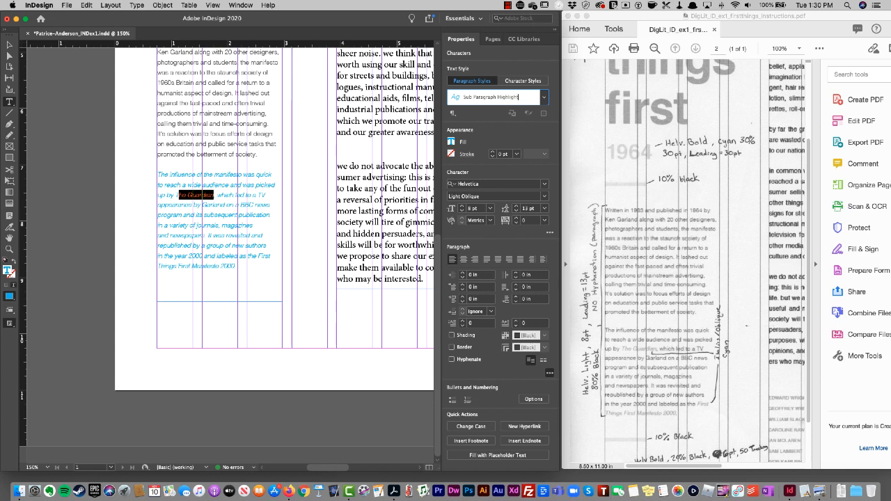
pyautogui.press('Return')
pyautogui.scroll(1, 390, 239)
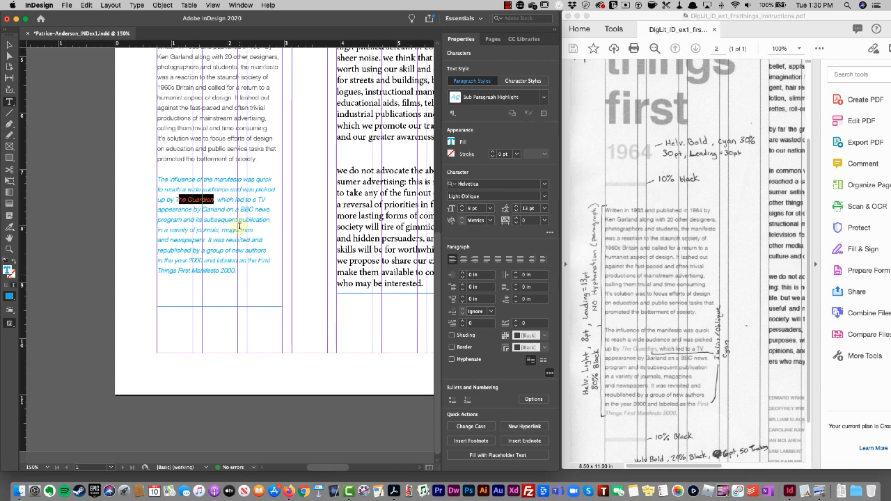
pyautogui.click(242, 226)
pyautogui.moveTo(240, 272); pyautogui.dragTo(156, 180)
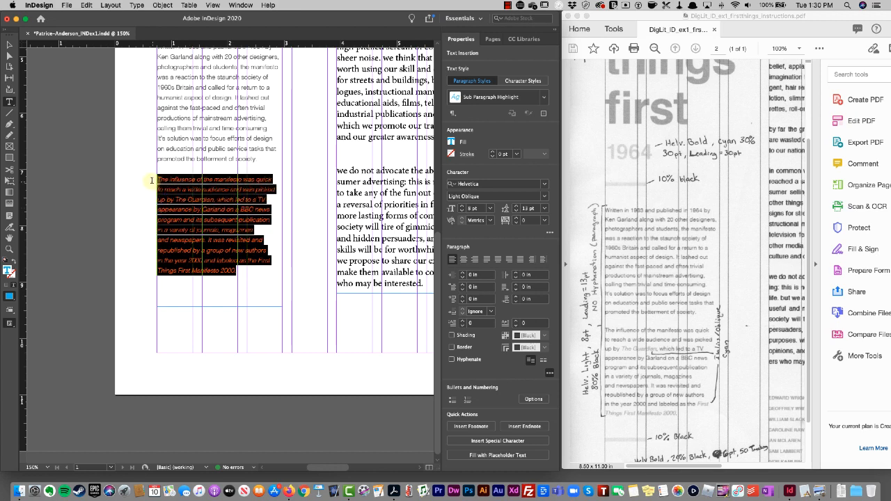
pyautogui.click(544, 99)
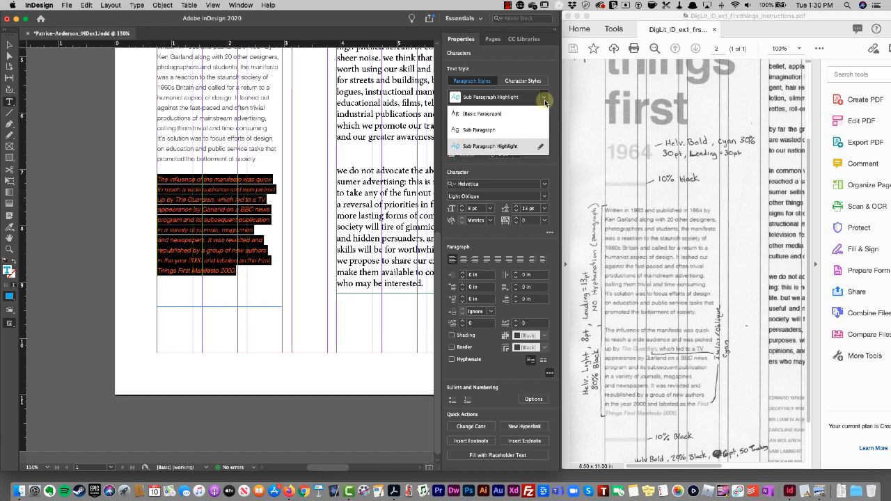
# Step: Reapply [Basic Paragraph], then Sub Paragraph, to the influence paragraph and select 'The Guardian'
pyautogui.click(544, 99)
pyautogui.click(544, 99)
pyautogui.click(499, 114)
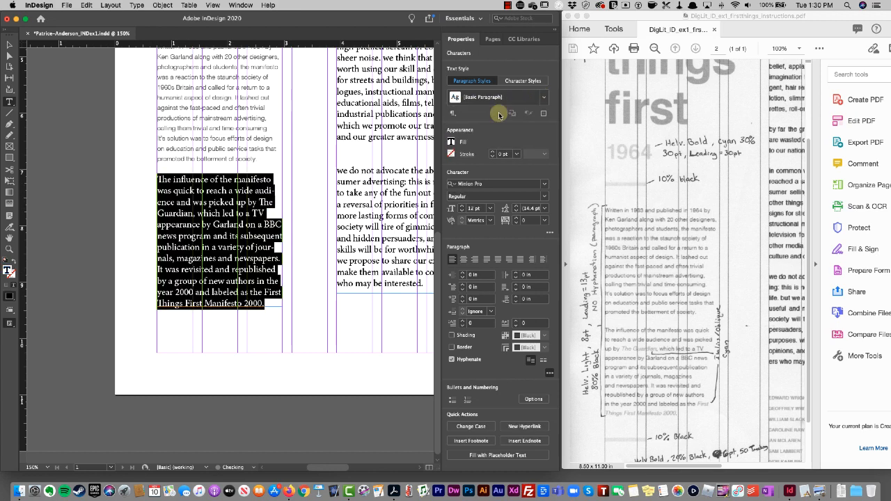
pyautogui.click(544, 99)
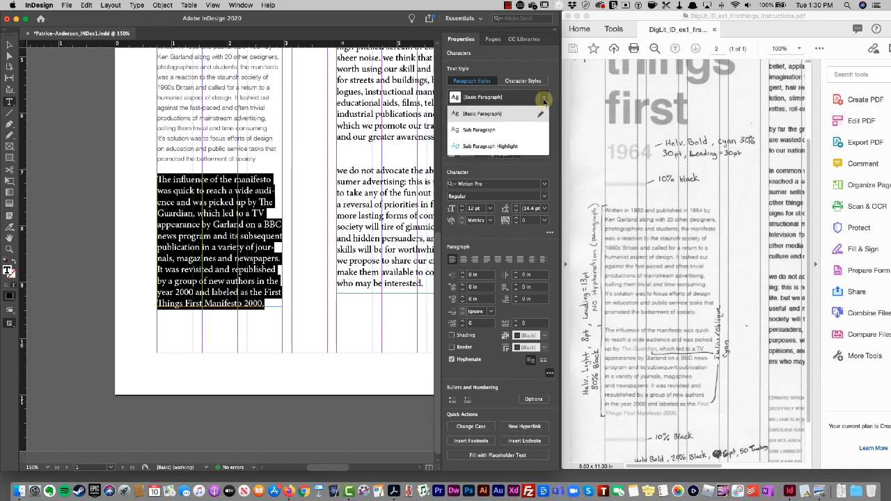
pyautogui.click(481, 131)
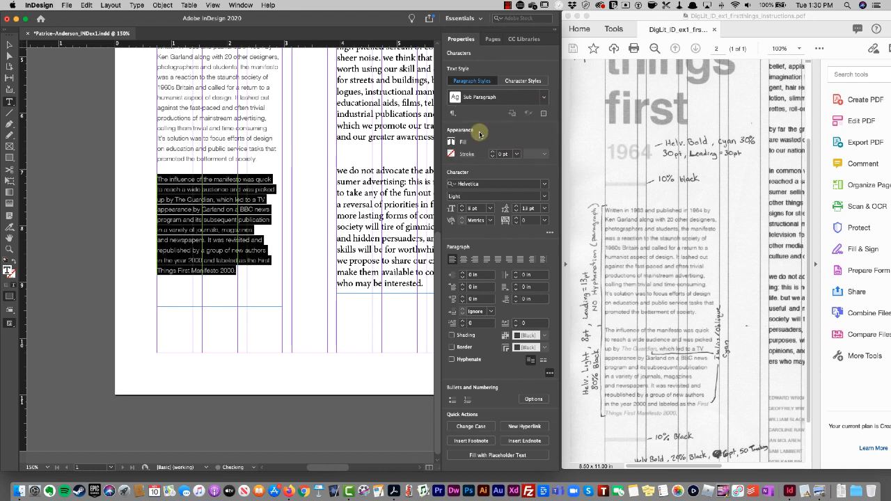
pyautogui.click(240, 231)
pyautogui.moveTo(176, 200); pyautogui.dragTo(213, 200)
# Step: Try Sub Paragraph Highlight on the text, undo it, and review that style's options without changes
pyautogui.click(544, 98)
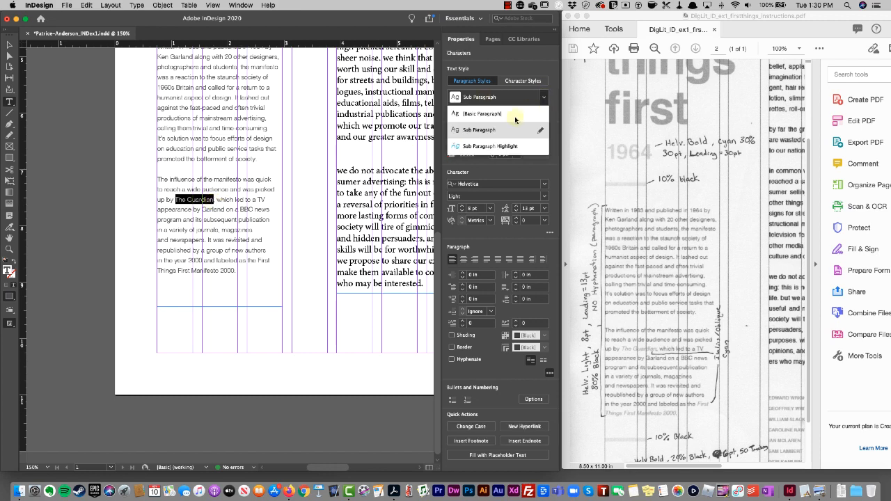
pyautogui.click(486, 144)
pyautogui.press('super+z')
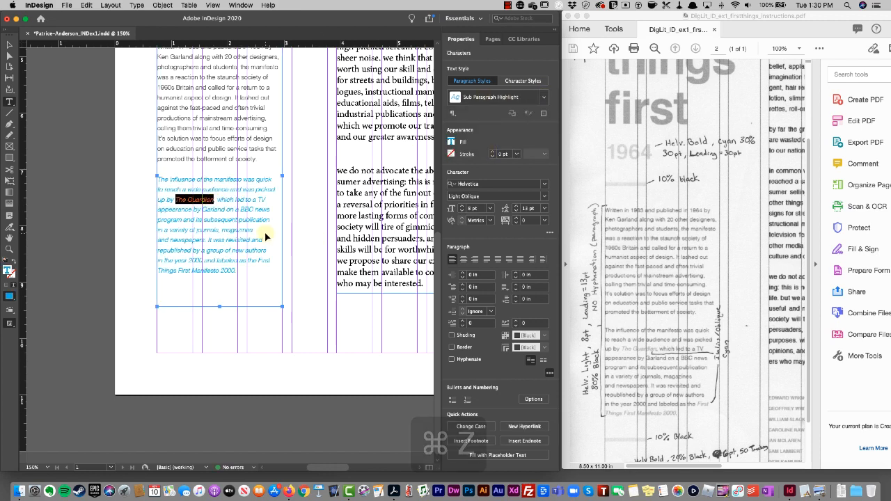
pyautogui.click(545, 101)
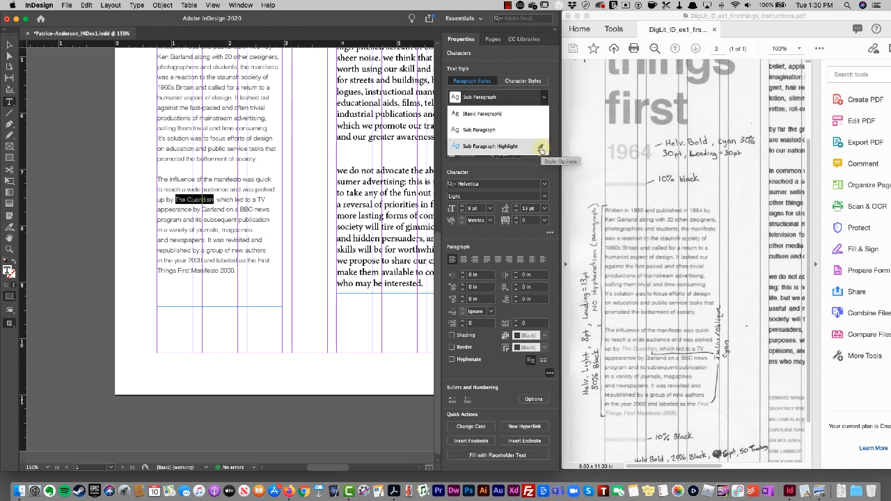
pyautogui.click(541, 149)
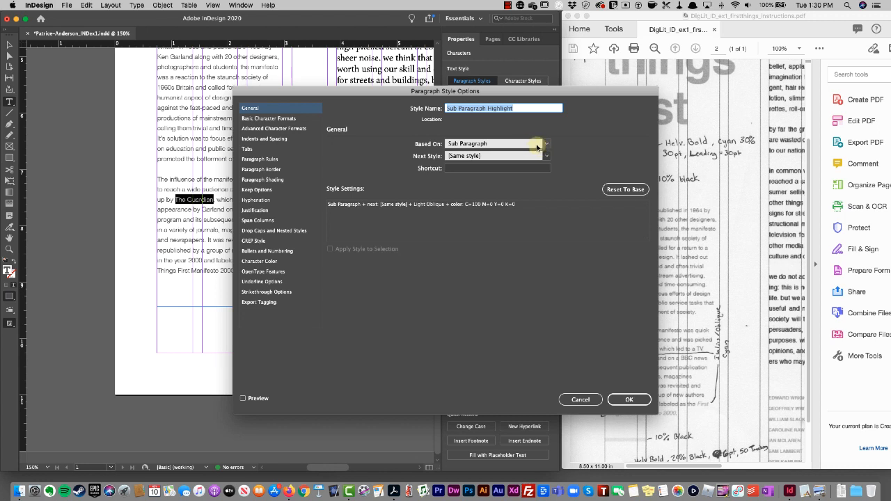
pyautogui.click(575, 399)
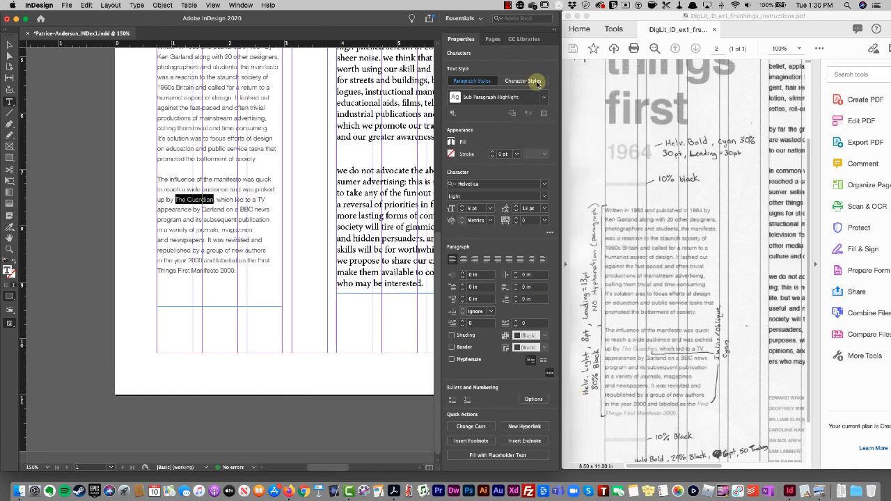
# Step: Make 'The Guardian' Light Oblique with the cyan C=100 fill
pyautogui.click(518, 82)
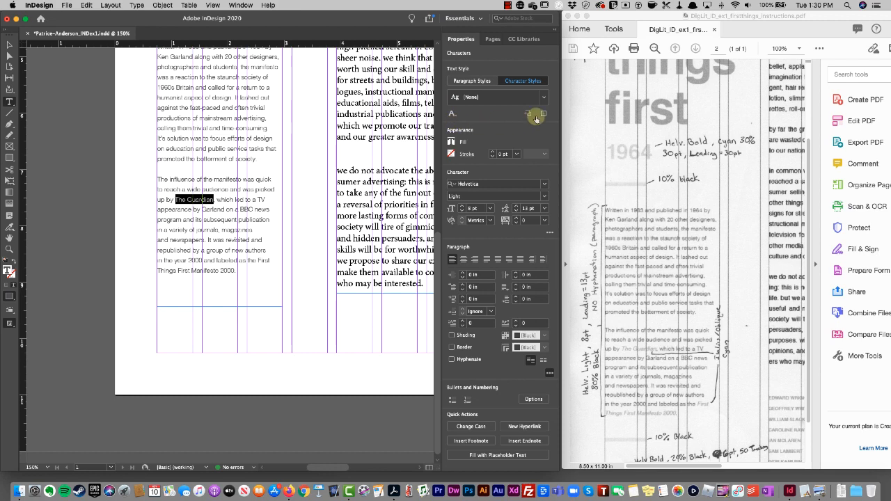
pyautogui.click(544, 197)
pyautogui.click(538, 217)
pyautogui.click(452, 143)
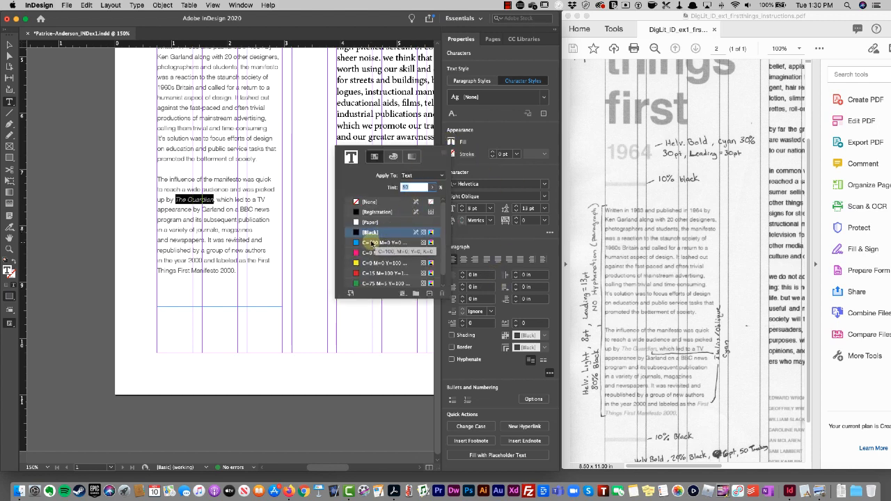
pyautogui.click(371, 243)
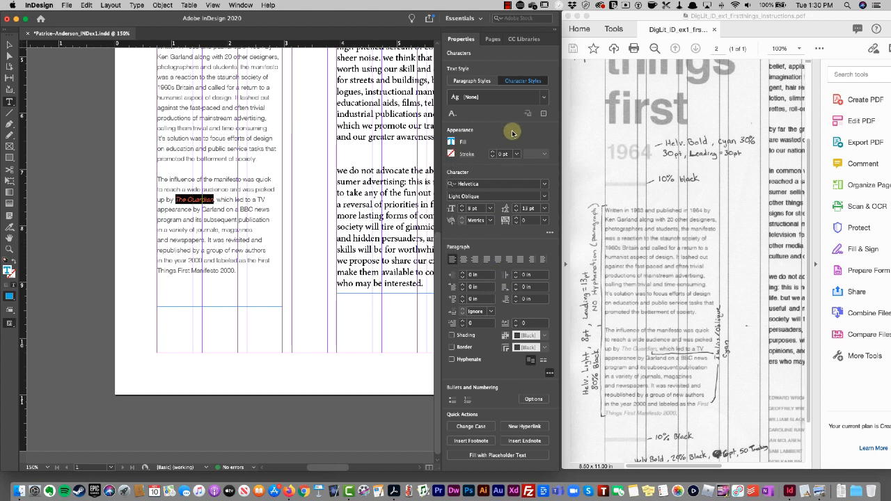
# Step: Save that formatting as a new character style named Sub Character Highlight
pyautogui.click(544, 113)
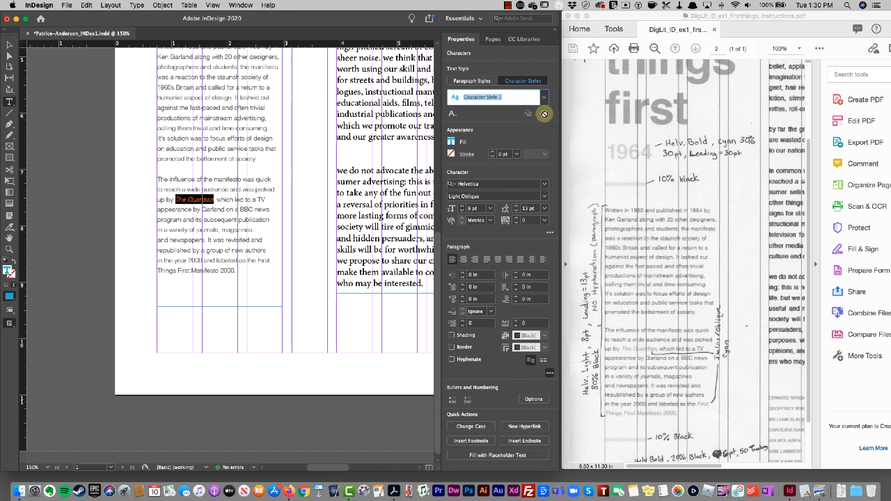
pyautogui.write('su')
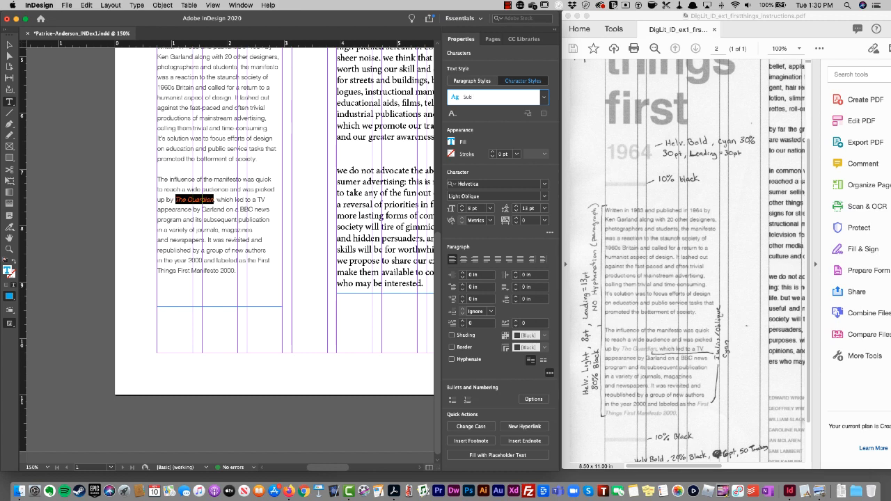
pyautogui.write('b Character Highlight')
pyautogui.press('Return')
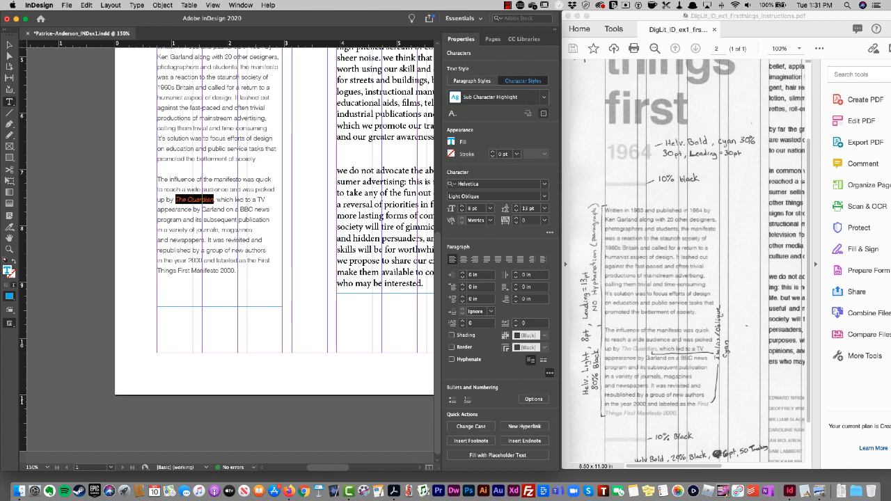
pyautogui.click(240, 237)
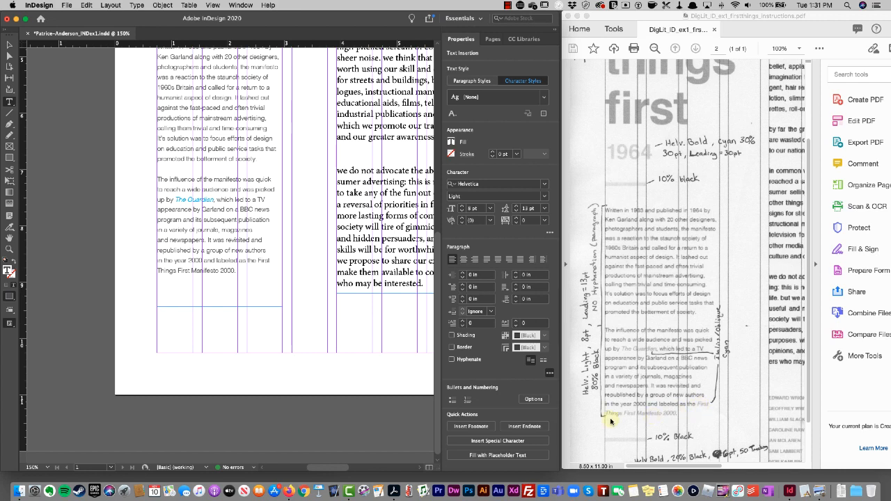
# Step: Apply Sub Character Highlight to 'First Things First Manifesto 2000.' and save the document
pyautogui.moveTo(258, 261); pyautogui.dragTo(258, 268)
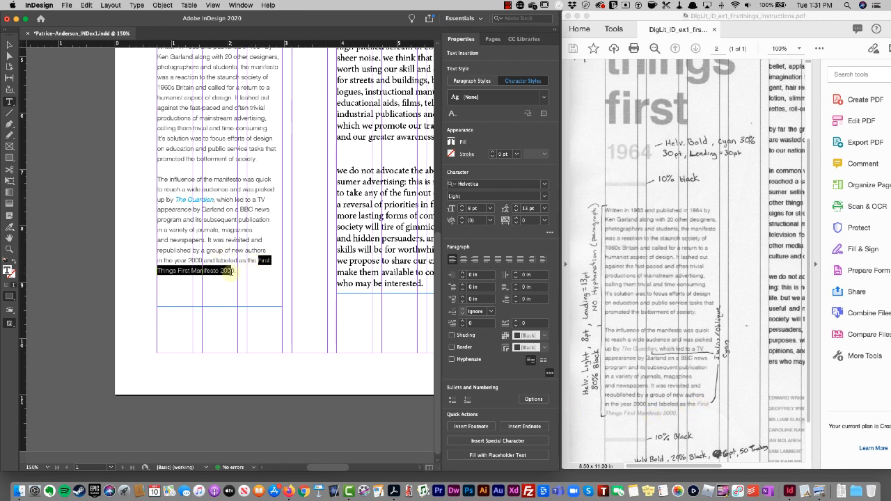
pyautogui.moveTo(232, 271); pyautogui.dragTo(235, 271)
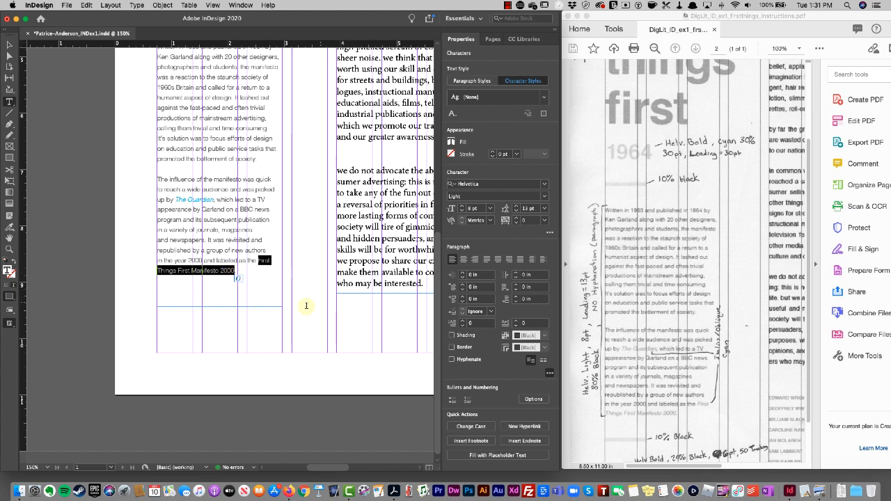
pyautogui.click(543, 98)
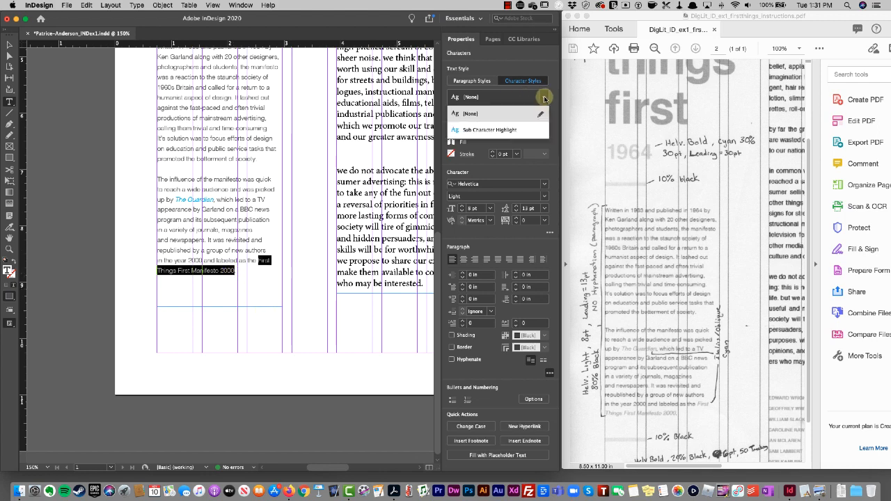
pyautogui.click(503, 131)
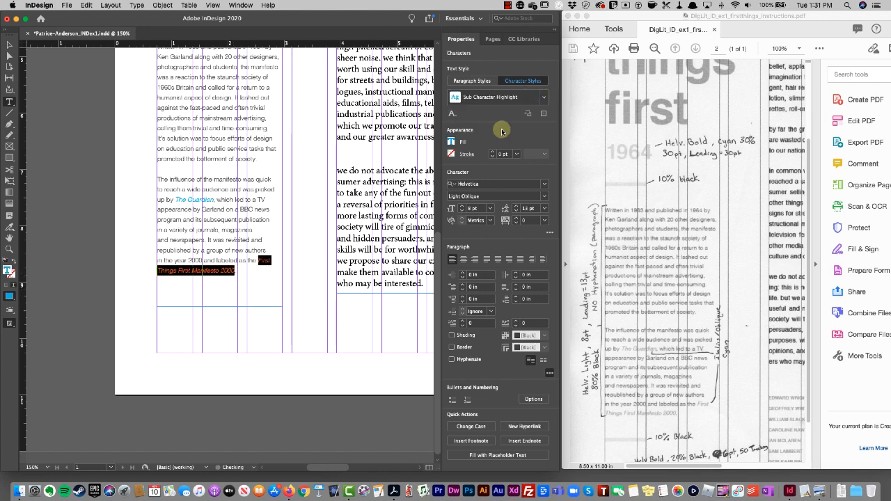
pyautogui.click(255, 272)
pyautogui.press('super+s')
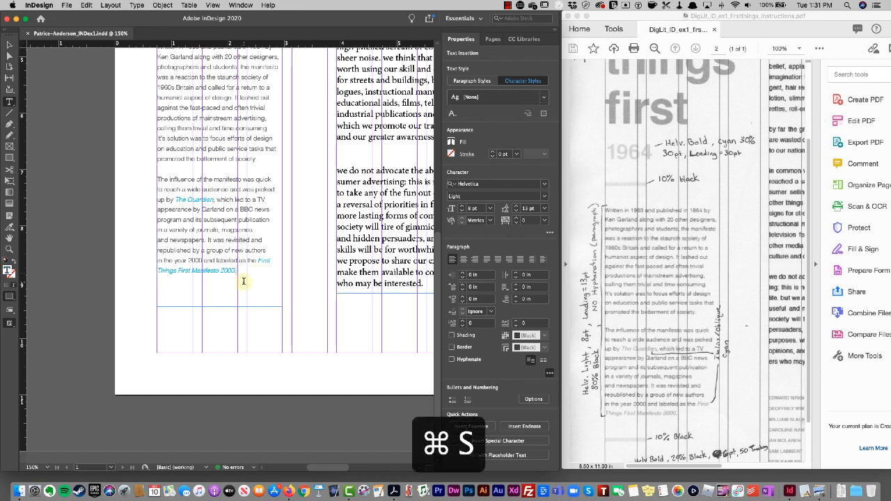
# Step: Fit the influence paragraph's text frame to its content
pyautogui.press('Escape')
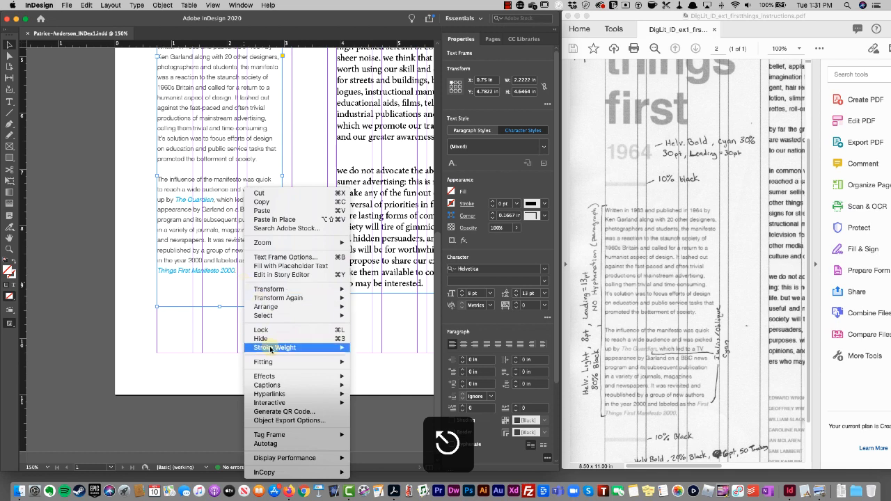
pyautogui.click(377, 364)
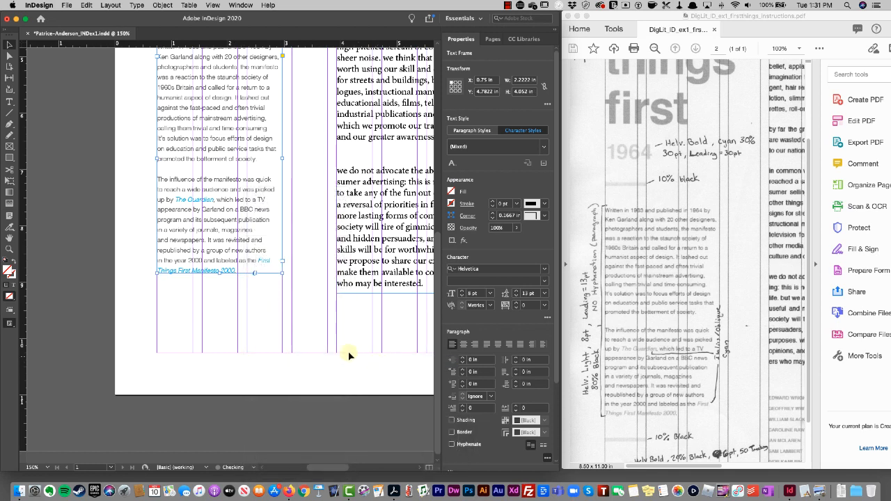
pyautogui.click(253, 313)
pyautogui.scroll(3, 253, 313)
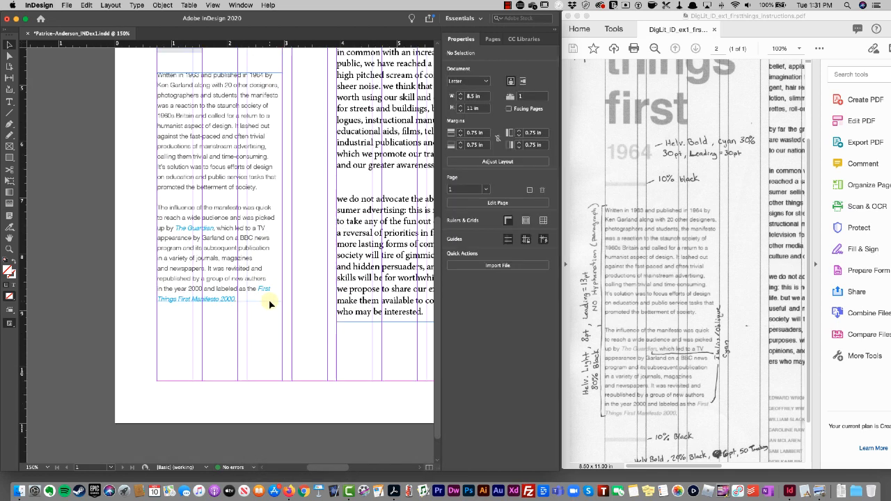
pyautogui.scroll(2, 642, 380)
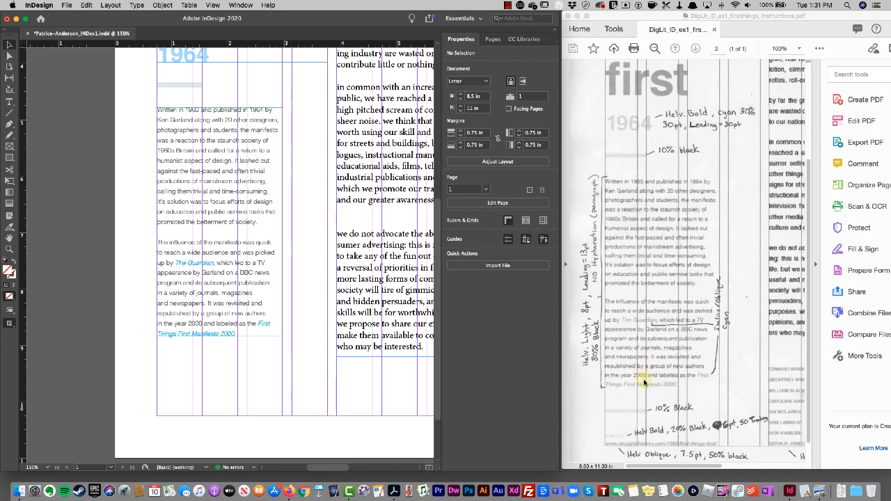
# Step: Copy the thin grey rule down to Y 9.12 in and draw a text frame at the column bottom
pyautogui.click(178, 85)
pyautogui.moveTo(178, 86); pyautogui.dragTo(172, 373)
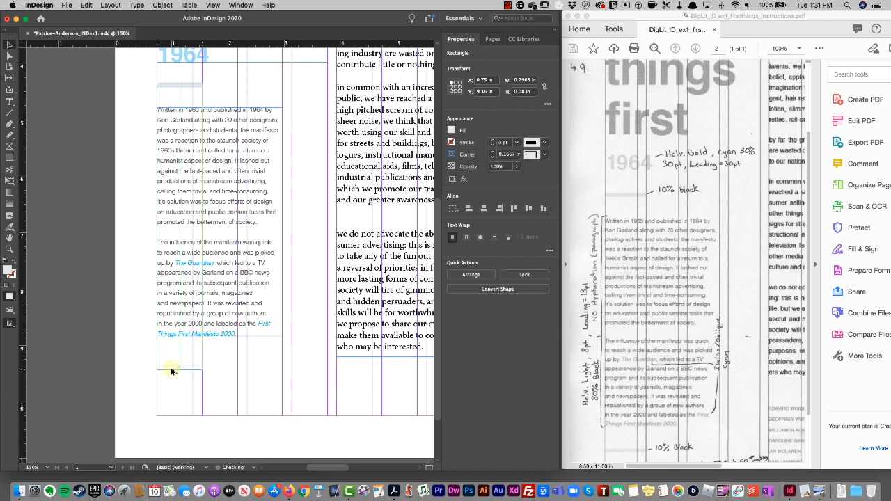
pyautogui.scroll(-3, 643, 318)
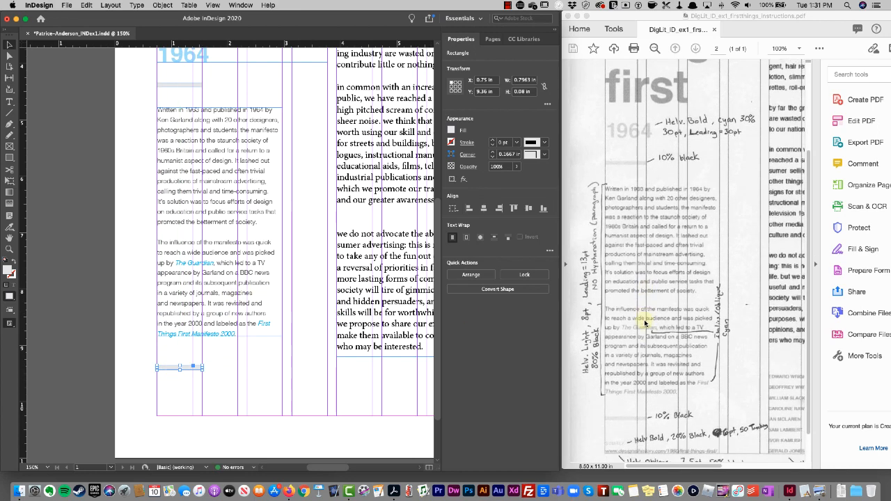
pyautogui.click(275, 400)
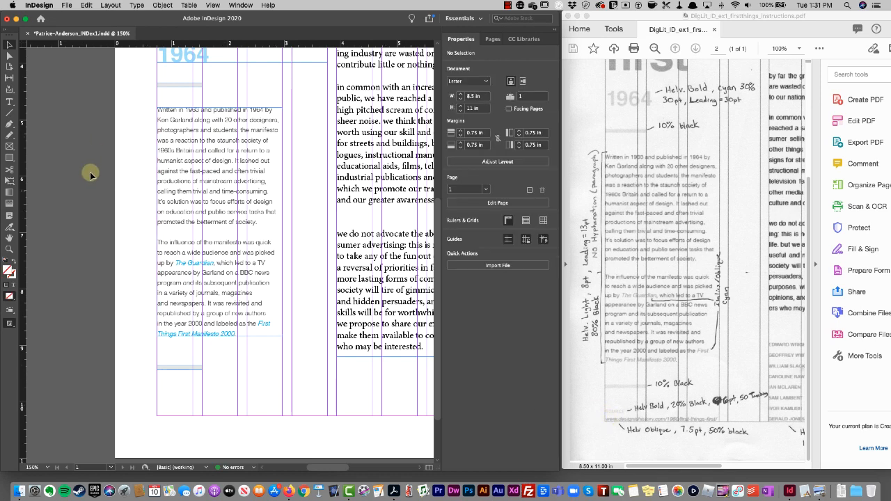
pyautogui.press('t')
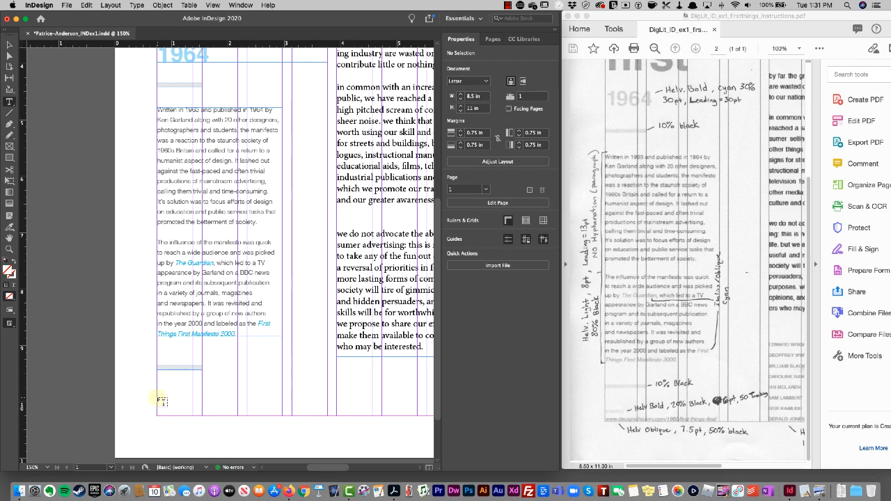
pyautogui.moveTo(157, 397); pyautogui.dragTo(282, 416)
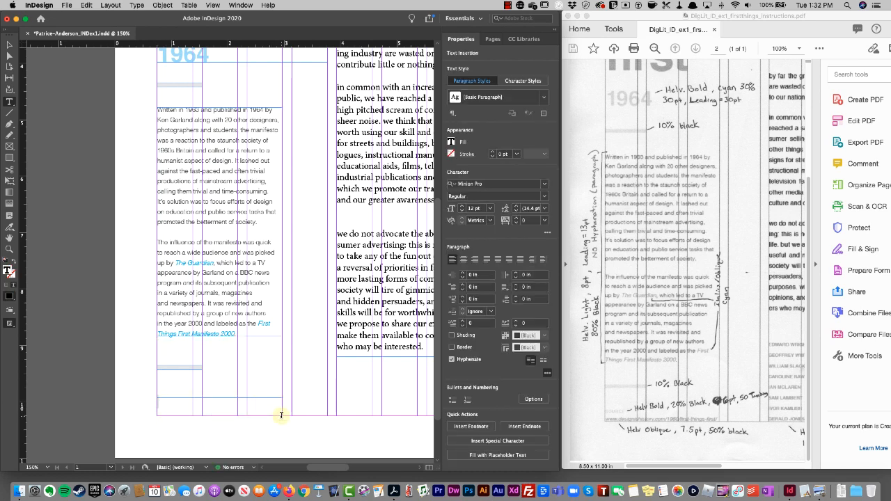
# Step: Copy the Source line and its web address from the Canvas assignment page in Firefox
pyautogui.press('super+Tab')
pyautogui.press('super+Tab')
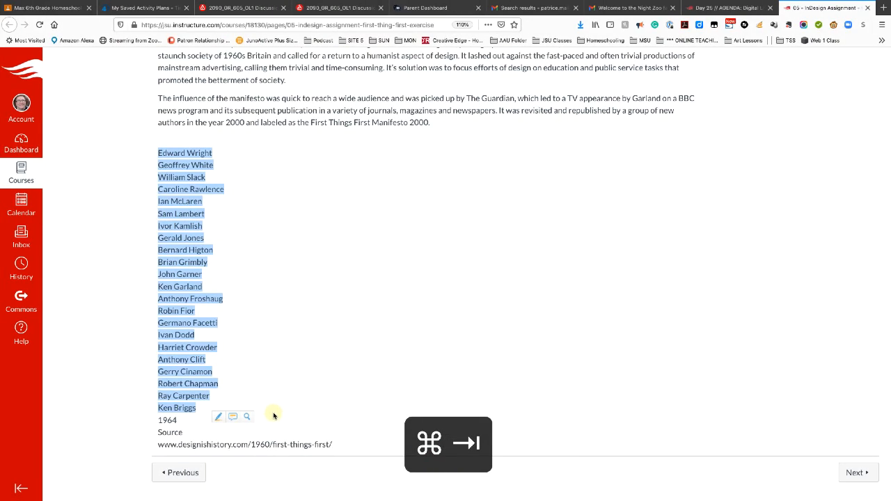
pyautogui.moveTo(157, 434); pyautogui.dragTo(352, 450)
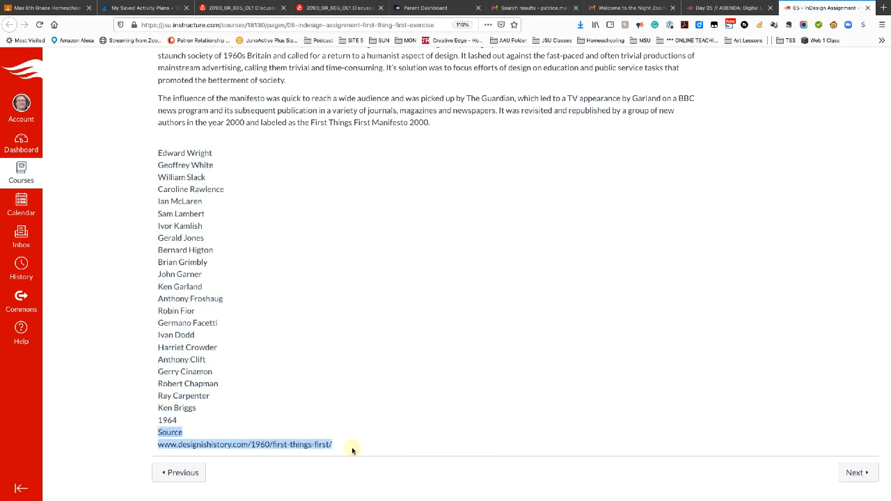
pyautogui.press('super+c')
pyautogui.press('super+Tab')
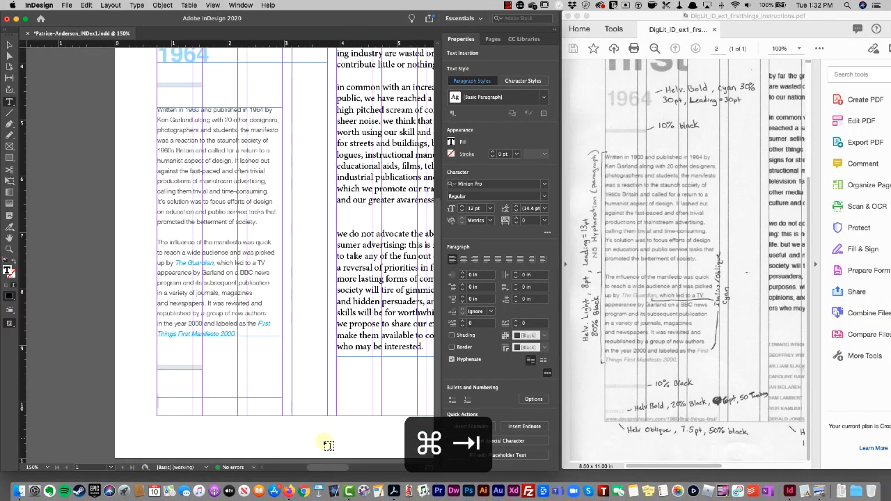
# Step: Paste the Source credit into the bottom frame and lengthen the frame to reveal the full address
pyautogui.click(200, 406)
pyautogui.press('super+v')
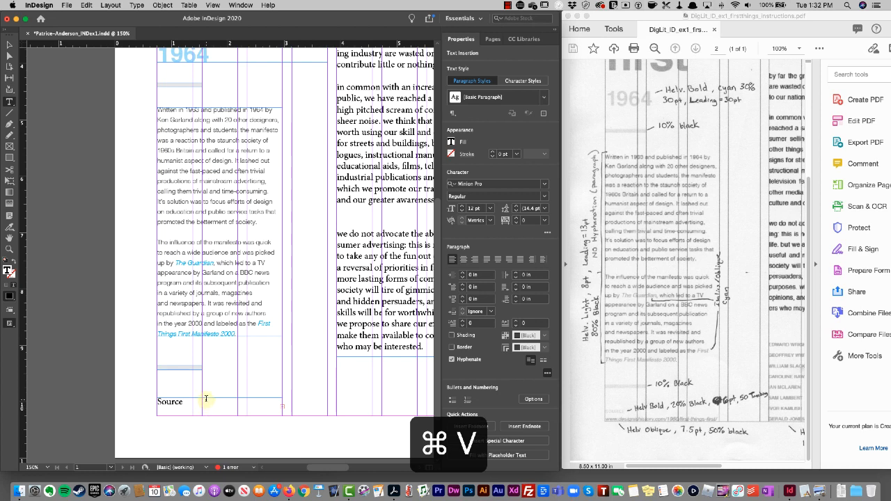
pyautogui.press('Escape')
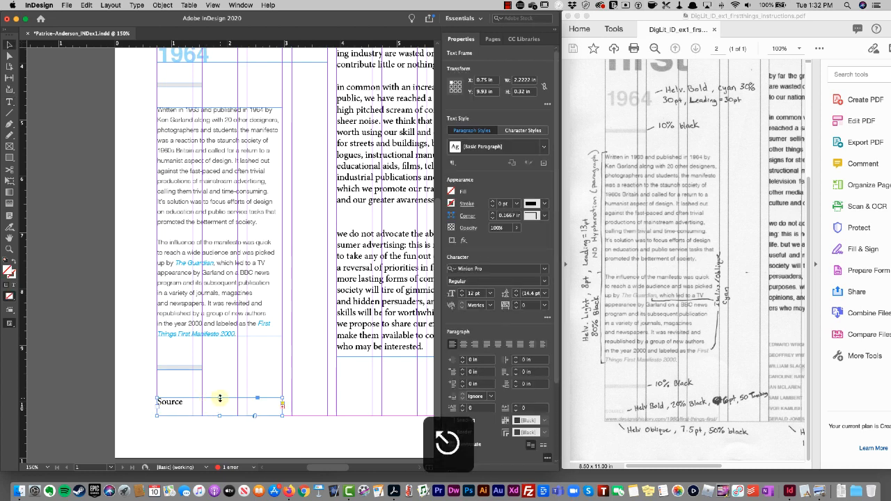
pyautogui.moveTo(219, 398); pyautogui.dragTo(219, 382)
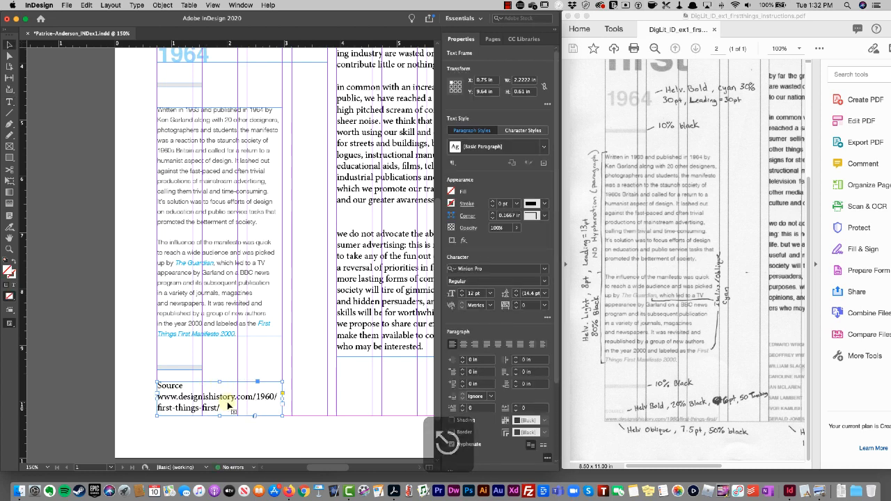
pyautogui.doubleClick(172, 388)
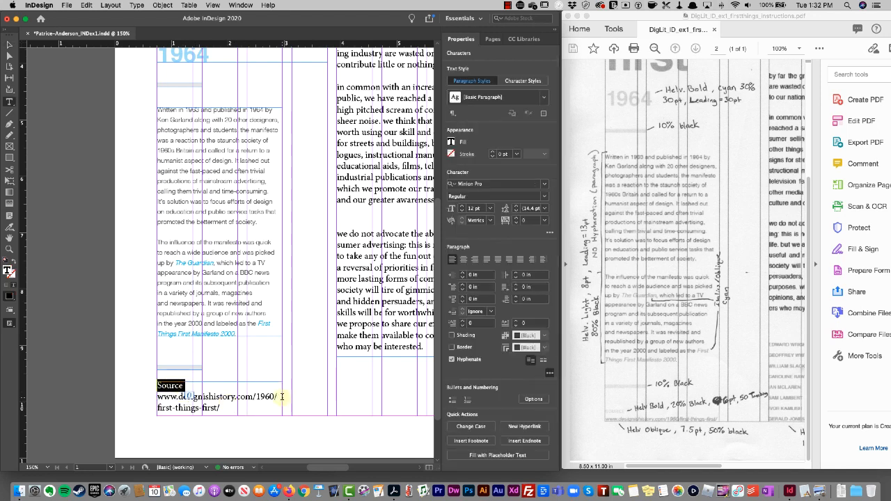
# Step: Set the Source label in Helvetica Bold with a 20% tint
pyautogui.click(545, 185)
pyautogui.scroll(10, 539, 230)
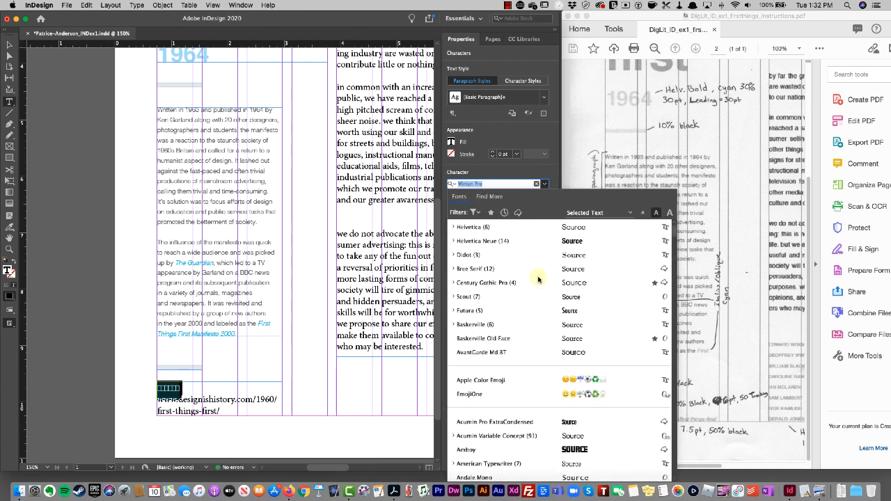
pyautogui.click(453, 227)
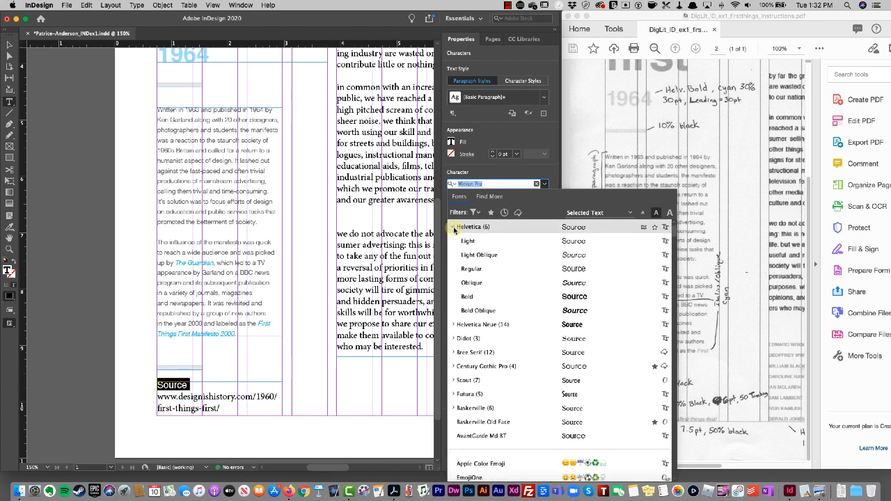
pyautogui.click(480, 298)
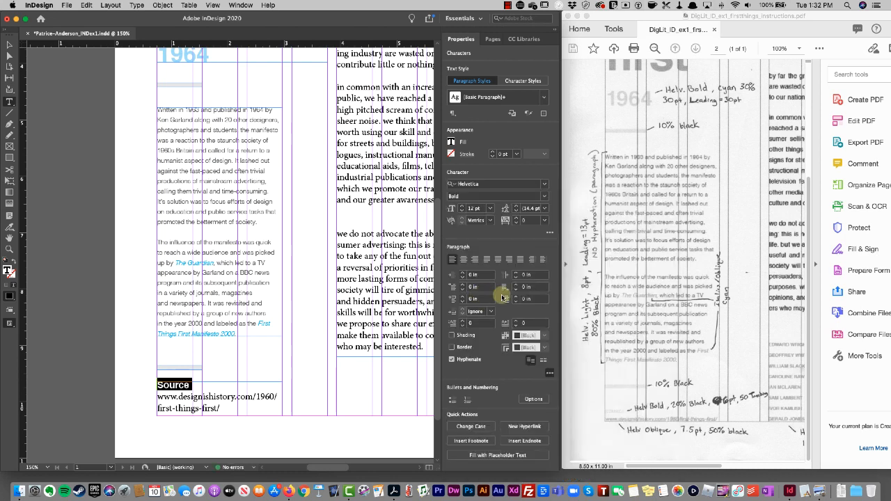
pyautogui.click(452, 142)
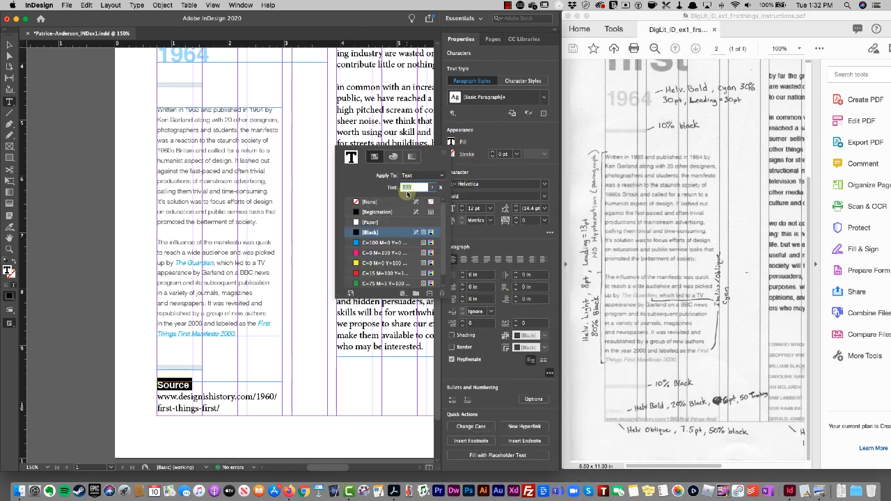
pyautogui.write('20')
pyautogui.press('Return')
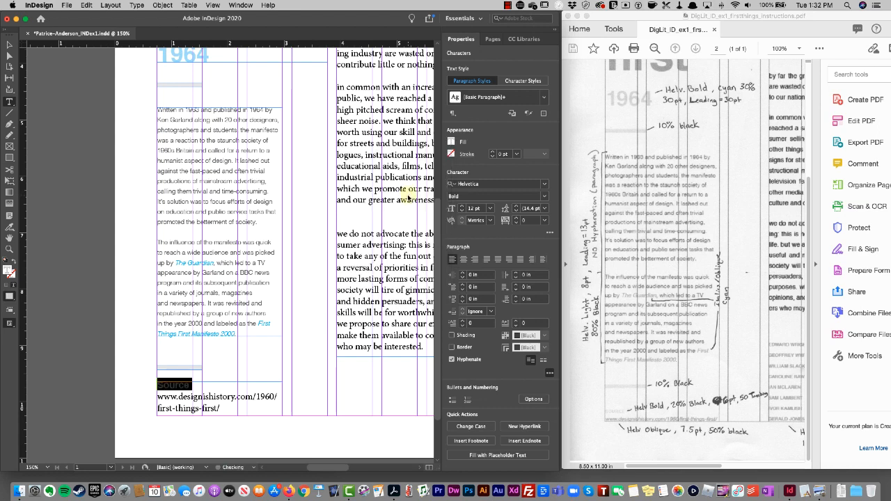
# Step: Make the Source label 6 pt, tracking 50, and UPPERCASE
pyautogui.click(472, 208)
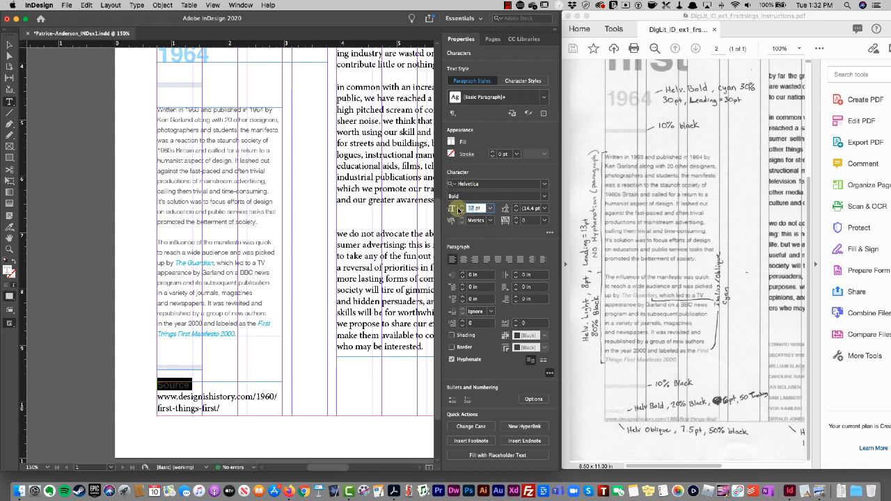
pyautogui.write('6')
pyautogui.press('Return')
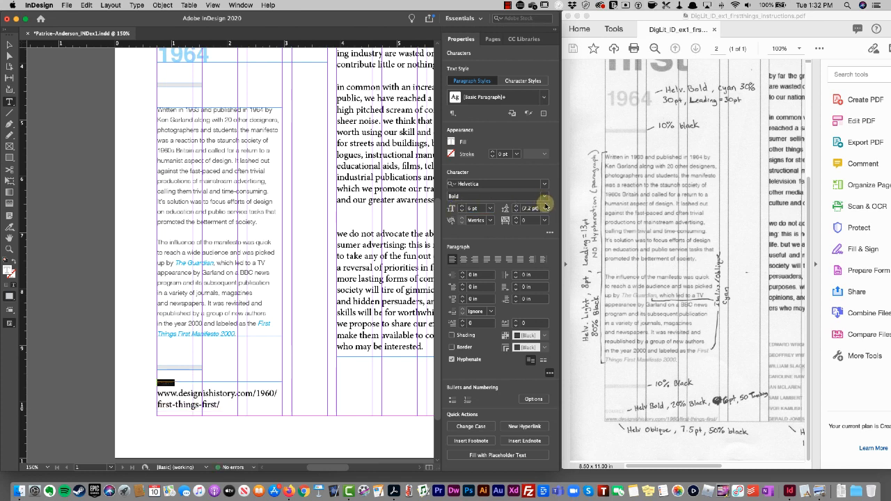
pyautogui.click(516, 223)
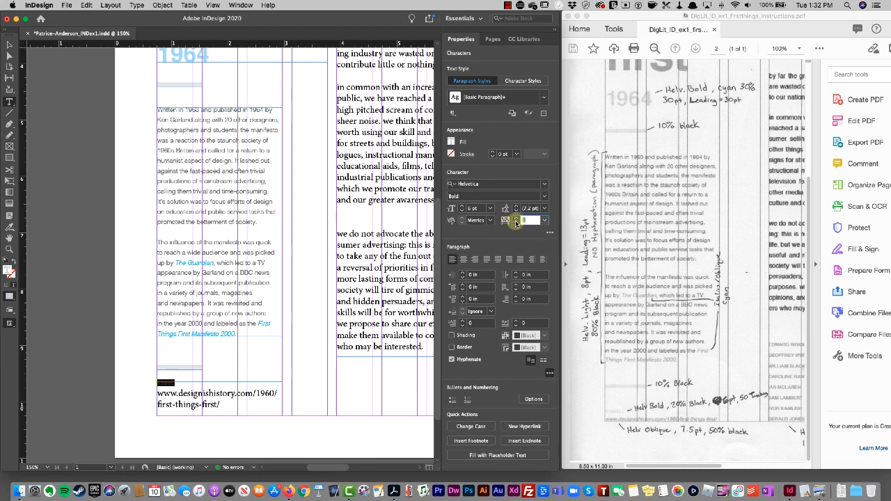
pyautogui.write('50')
pyautogui.press('Return')
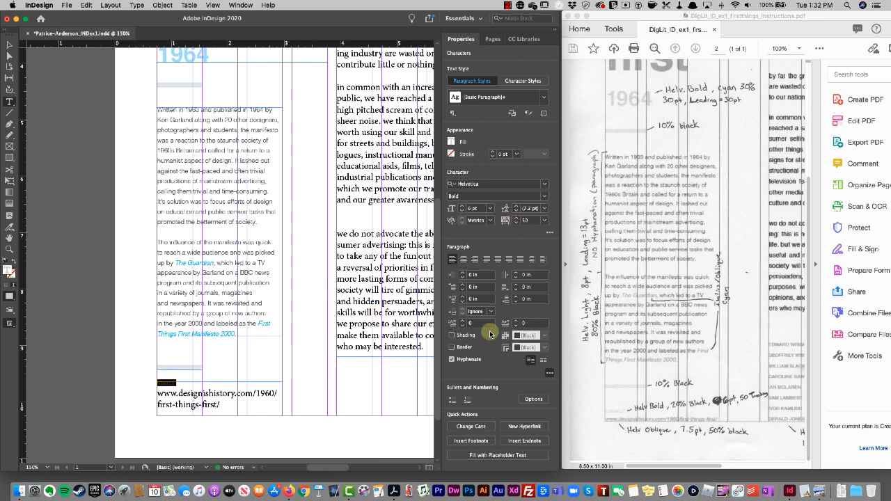
pyautogui.click(475, 426)
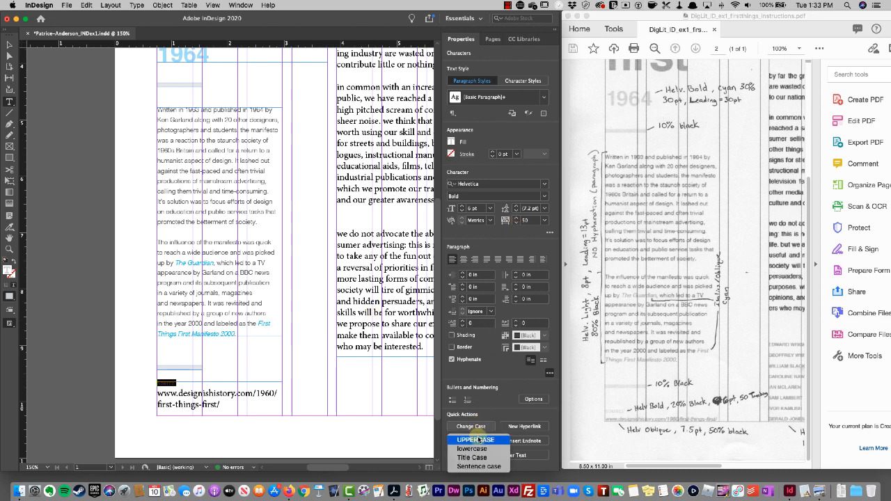
pyautogui.click(479, 440)
pyautogui.click(219, 401)
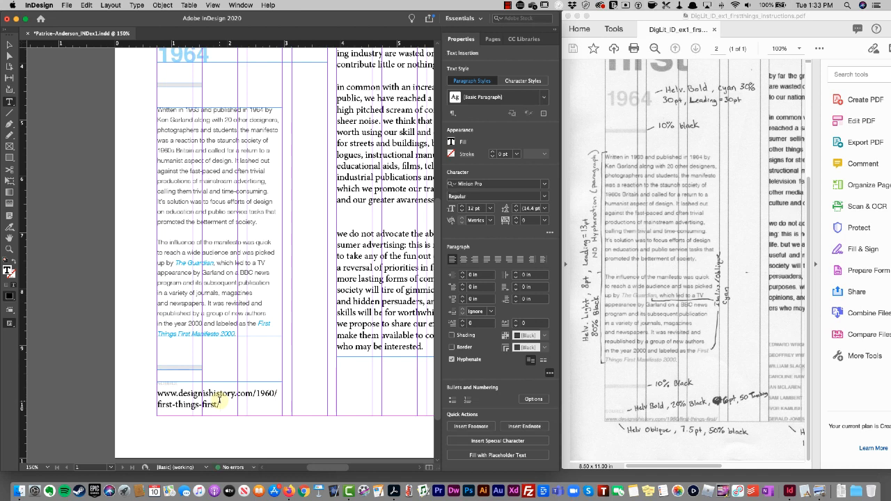
# Step: Set the whole URL text in Helvetica Oblique
pyautogui.moveTo(223, 405); pyautogui.dragTo(146, 395)
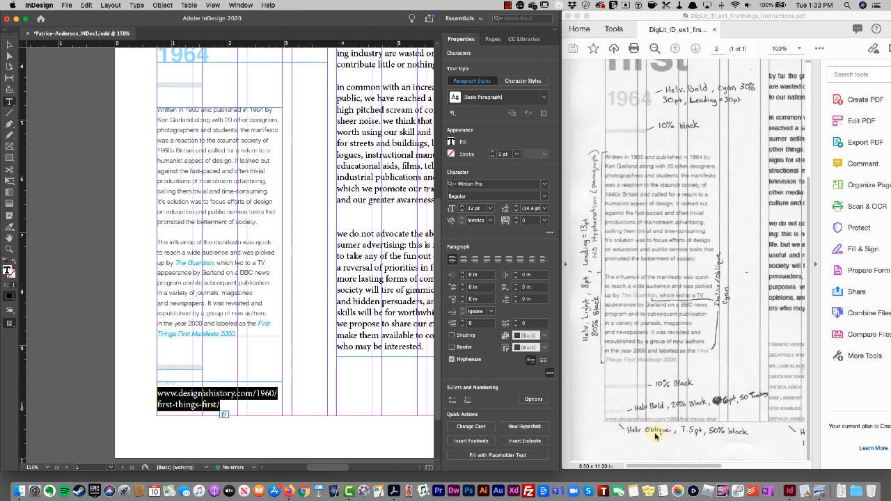
pyautogui.click(545, 185)
pyautogui.scroll(5, 472, 275)
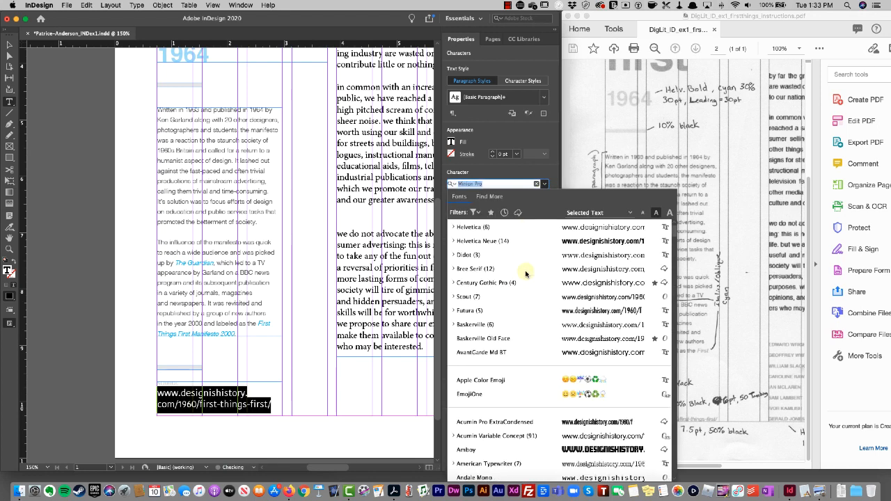
pyautogui.click(454, 227)
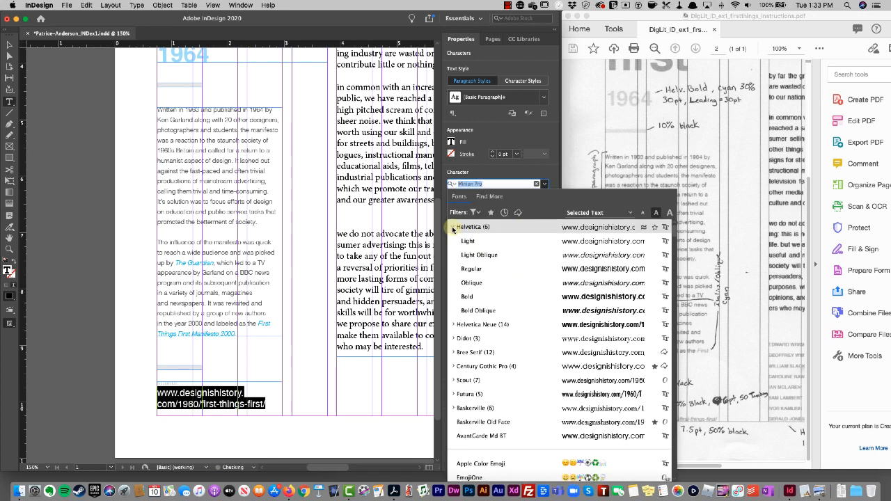
pyautogui.click(471, 283)
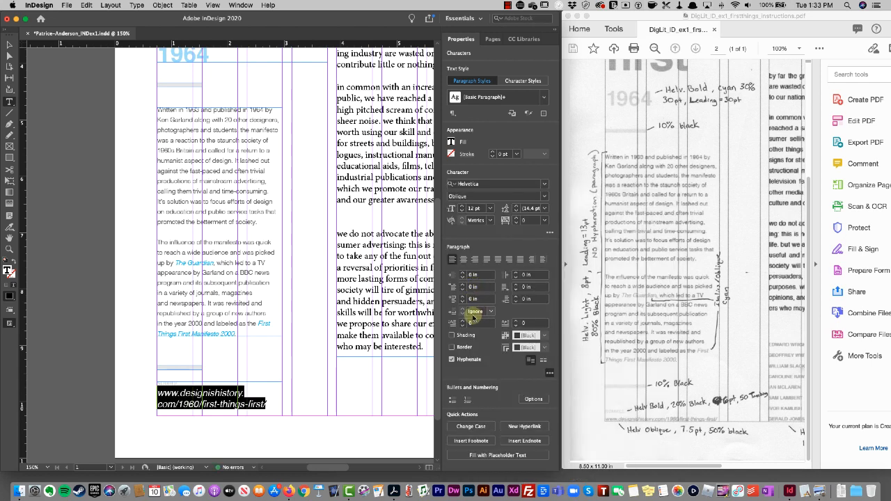
# Step: Make the URL text 7.5 pt with a 50% black tint
pyautogui.doubleClick(473, 209)
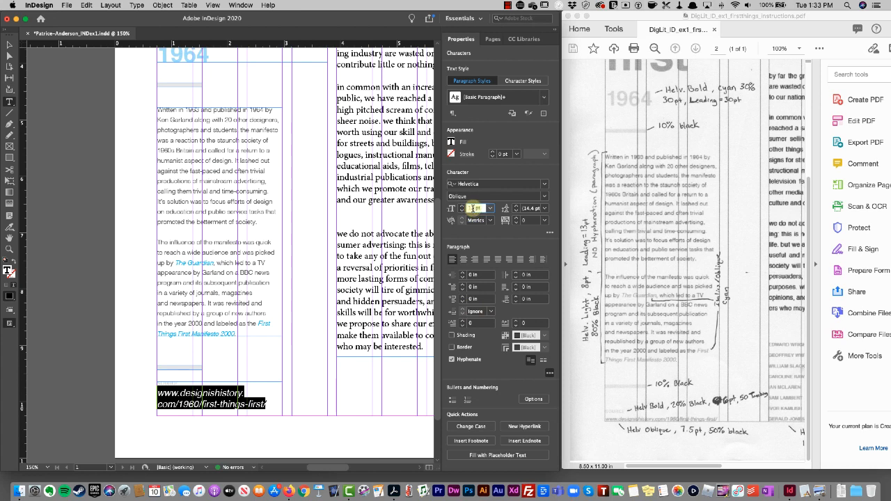
pyautogui.write('7.5')
pyautogui.press('Return')
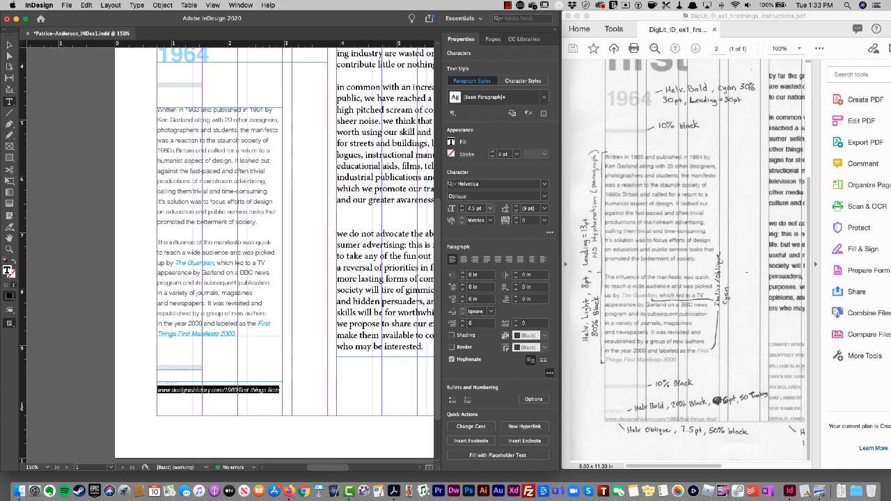
pyautogui.click(452, 142)
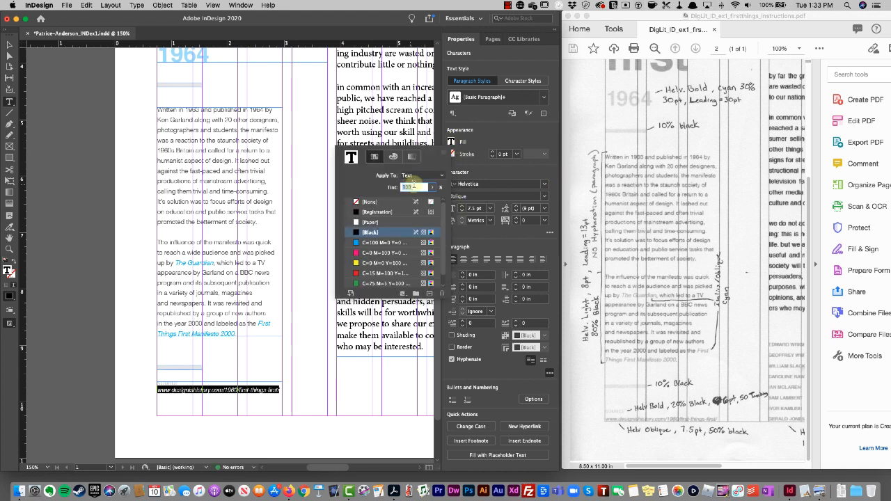
pyautogui.write('50')
pyautogui.press('Return')
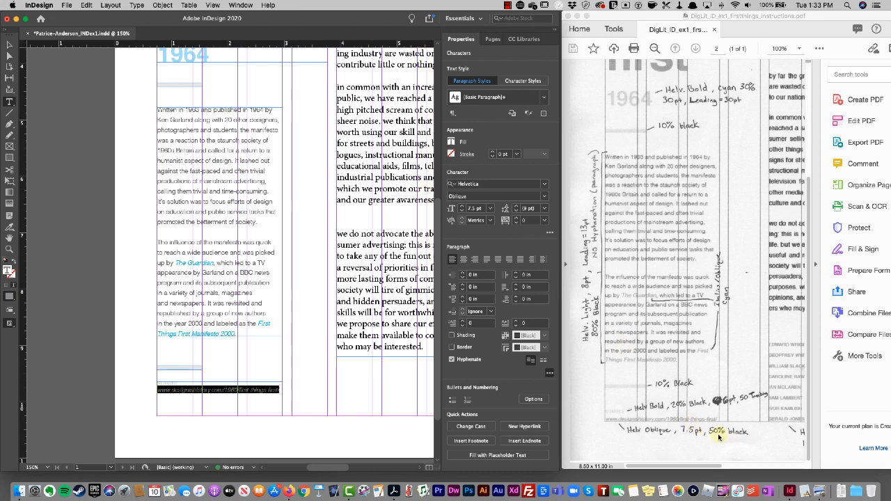
pyautogui.click(527, 395)
# Step: Fit the URL frame to its content, move it down to Y 10.0625 in, and lower the grey bar above it
pyautogui.click(9, 44)
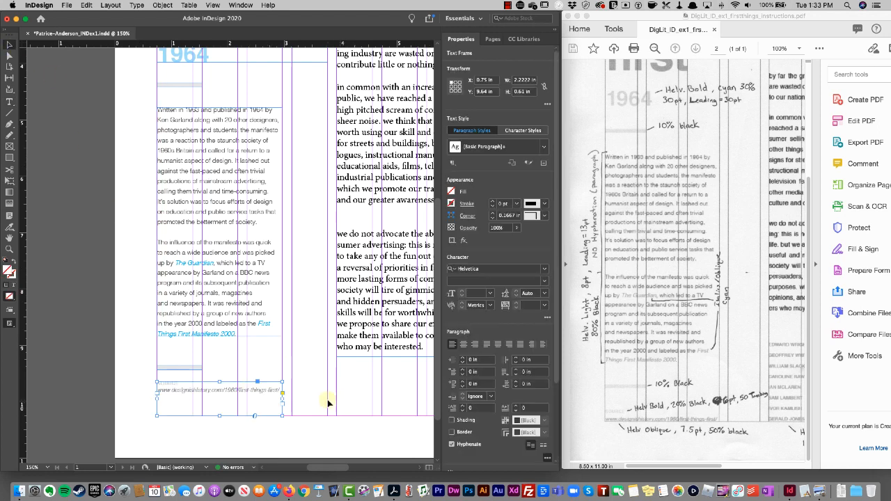
pyautogui.rightClick(231, 406)
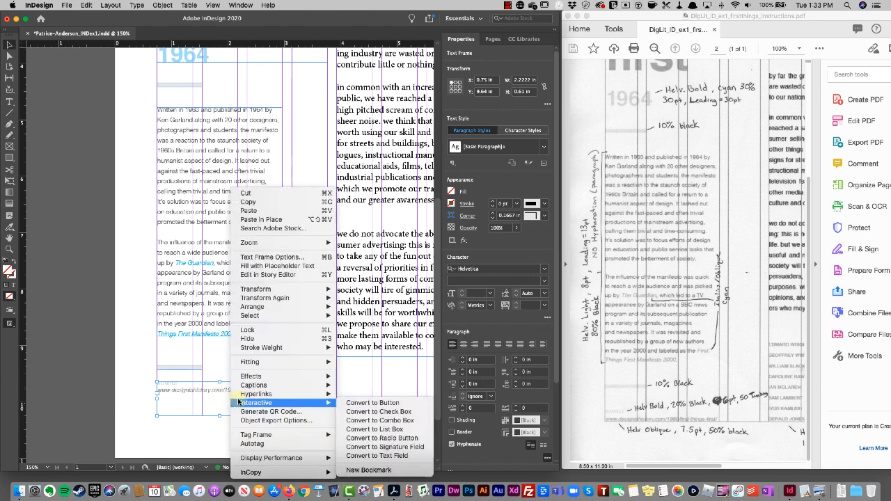
pyautogui.moveTo(291, 362)
pyautogui.click(373, 362)
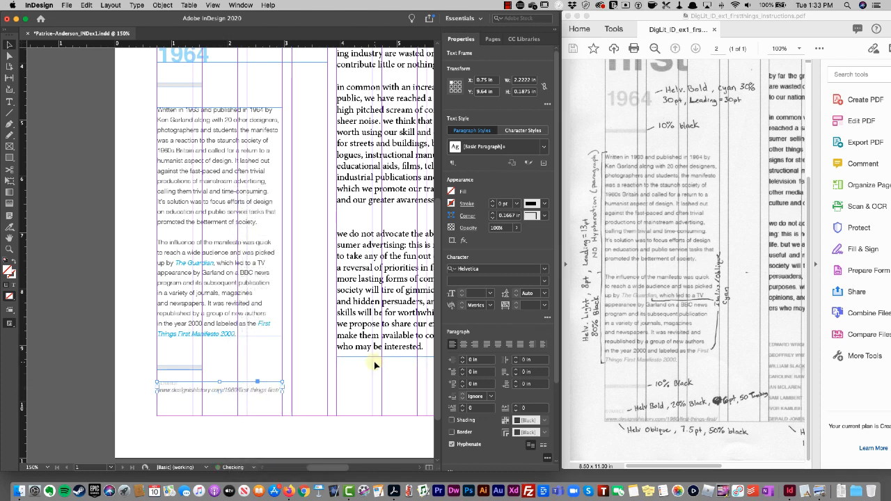
pyautogui.moveTo(211, 388); pyautogui.dragTo(209, 413)
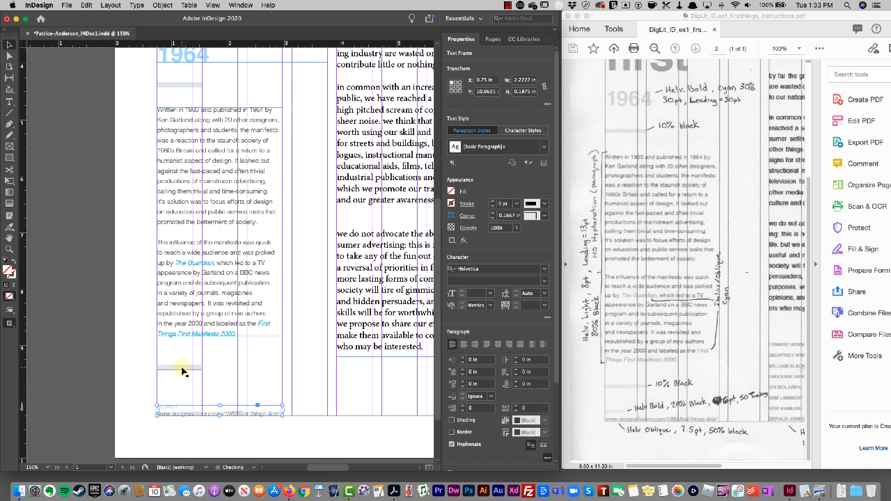
pyautogui.moveTo(183, 371); pyautogui.dragTo(183, 370)
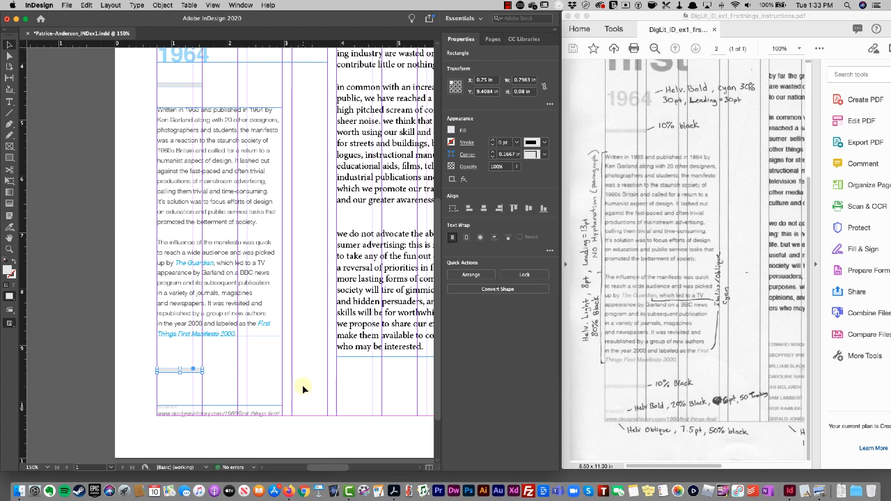
# Step: Save the document, then add a blank line after the 'A manifesto' heading
pyautogui.click(303, 389)
pyautogui.press('super+s')
pyautogui.hscroll(3, 303, 389)
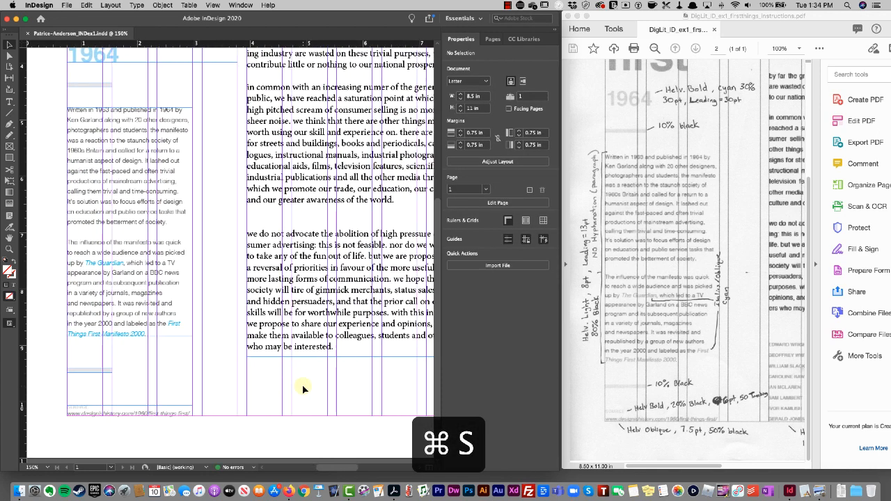
pyautogui.hscroll(2, 303, 390)
pyautogui.scroll(10, 303, 389)
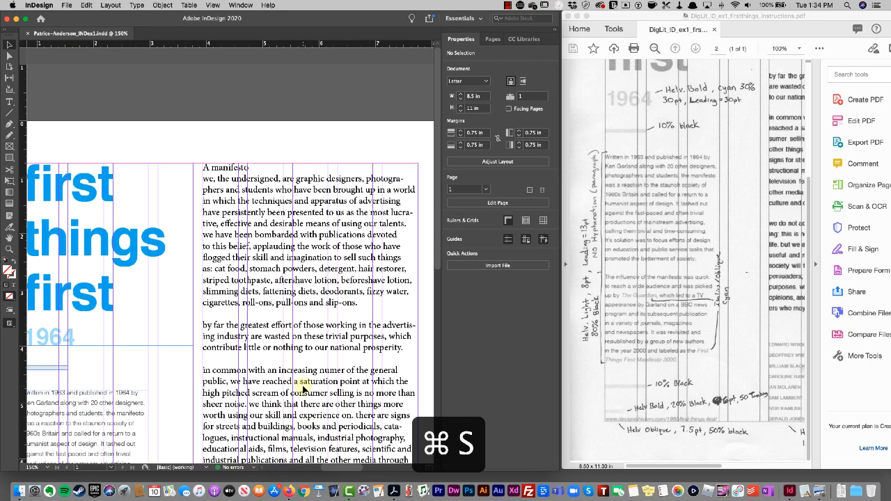
pyautogui.hscroll(5, 699, 281)
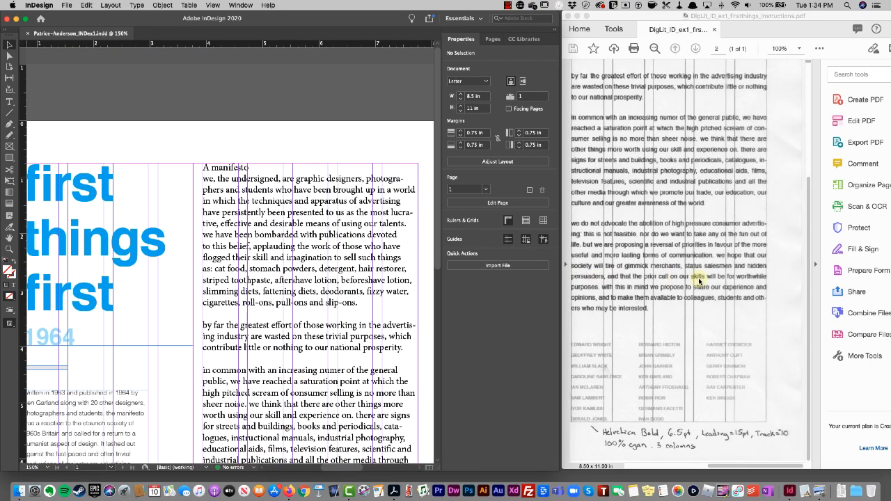
pyautogui.hscroll(-2, 699, 281)
pyautogui.scroll(5, 699, 281)
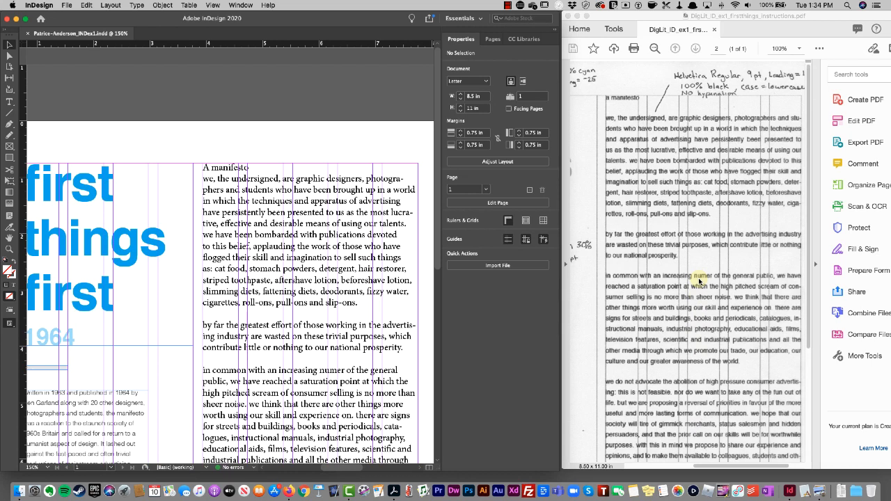
pyautogui.hscroll(2, 699, 280)
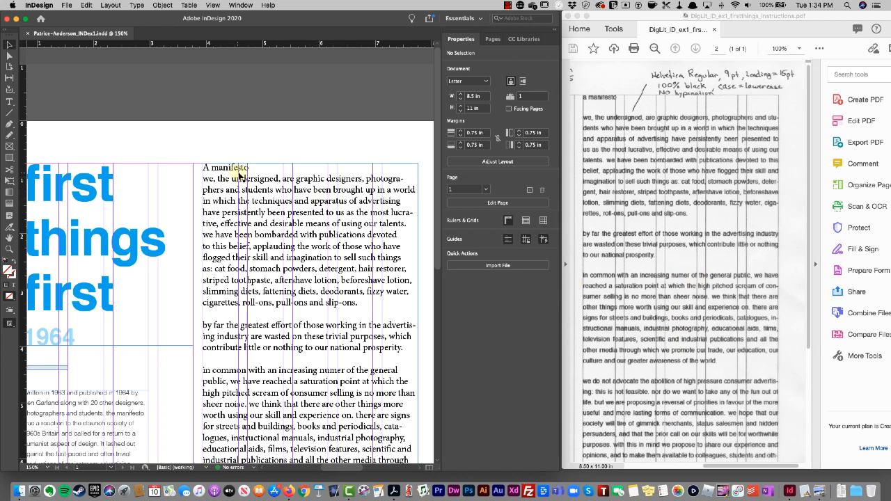
pyautogui.doubleClick(255, 168)
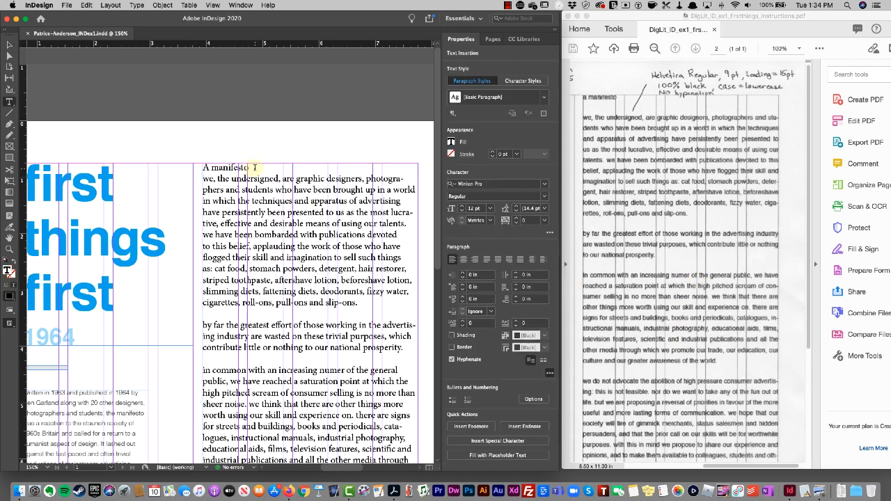
pyautogui.press('Return')
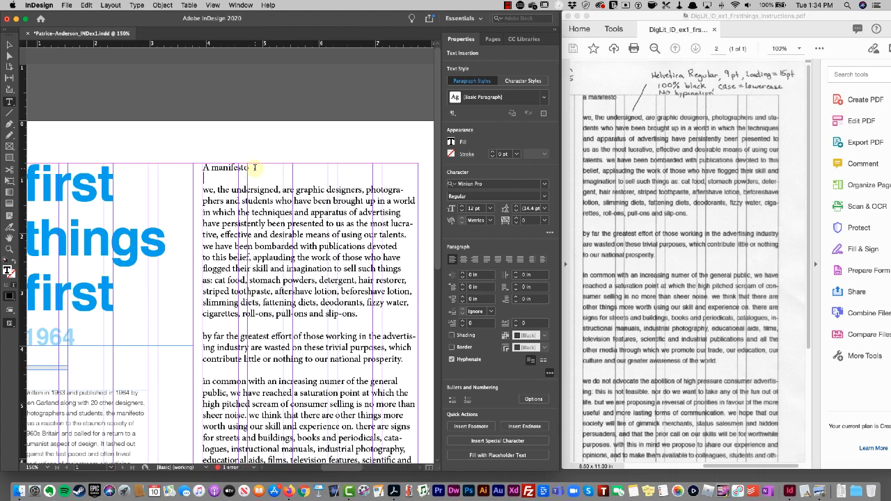
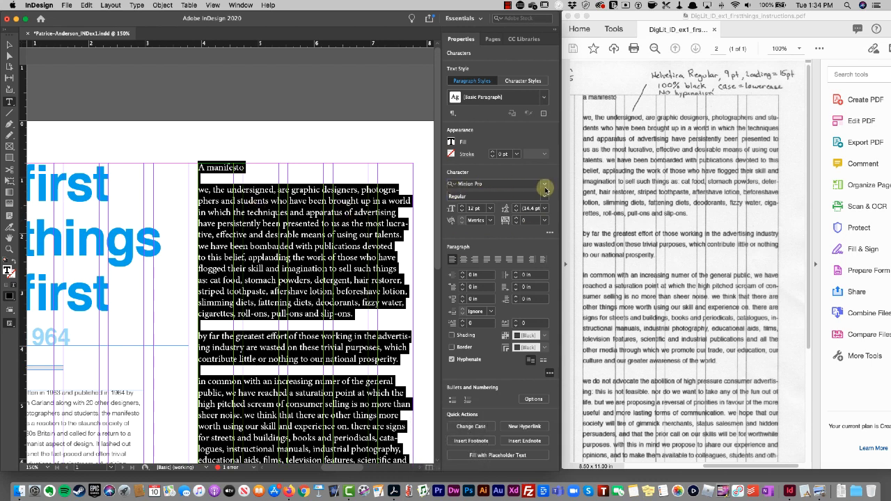
# Step: Apply Helvetica Regular at 9 pt size with 15 pt leading to the selected manifesto text
pyautogui.click(545, 185)
pyautogui.scroll(10, 506, 293)
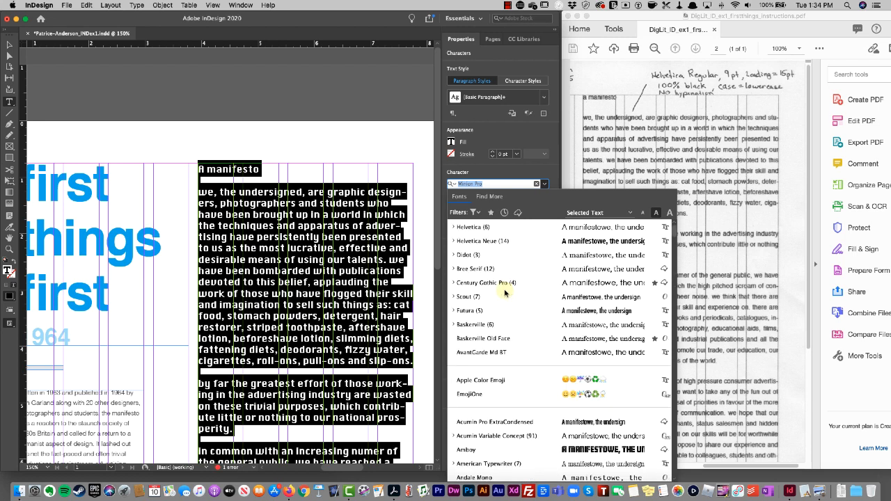
pyautogui.click(454, 227)
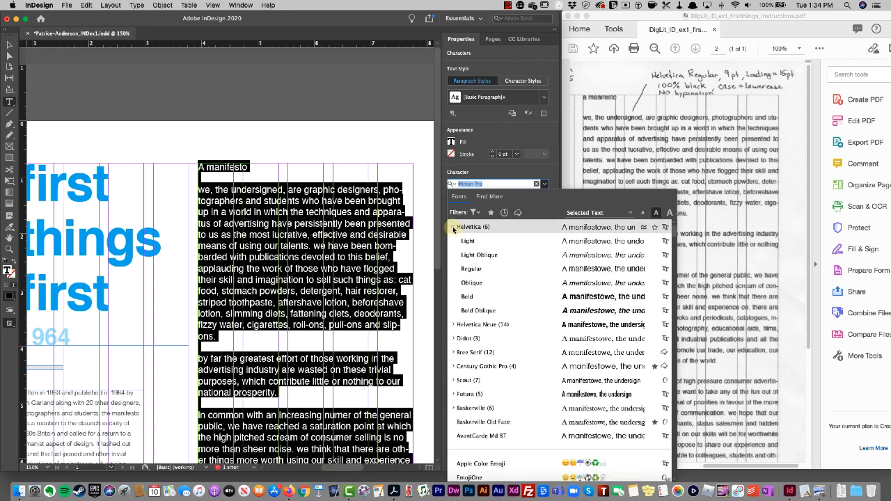
pyautogui.click(470, 269)
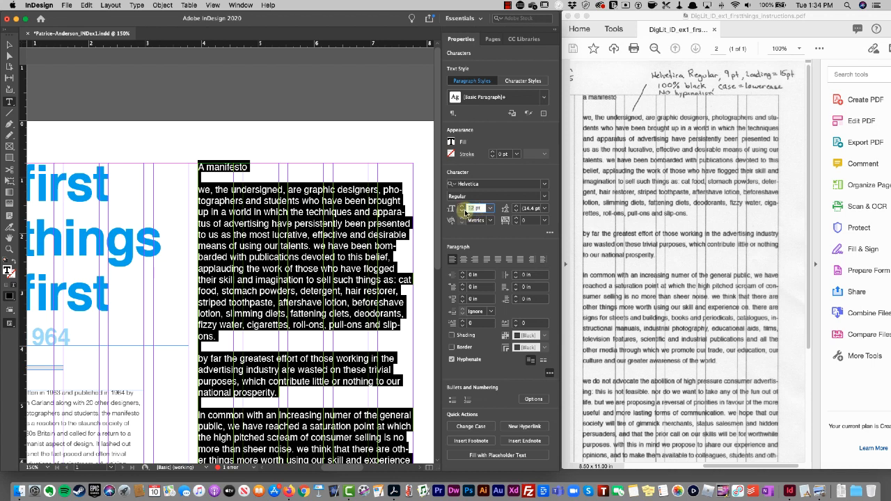
pyautogui.write('9 pt')
pyautogui.press('Return')
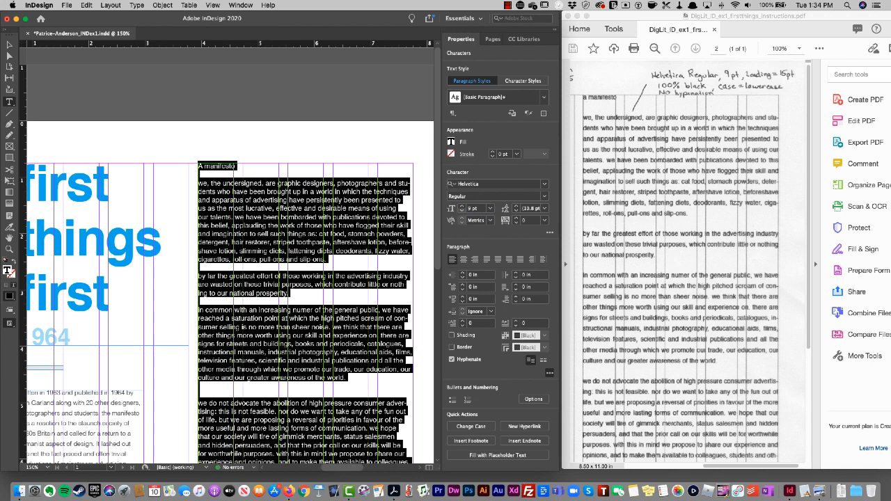
pyautogui.click(530, 208)
pyautogui.write('15 pt')
pyautogui.press('Return')
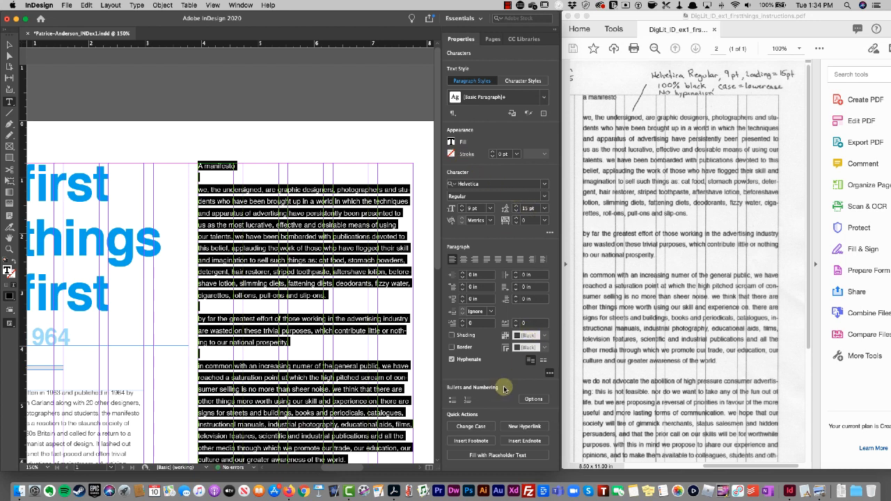
# Step: Change the manifesto text to lowercase and turn off hyphenation
pyautogui.click(482, 428)
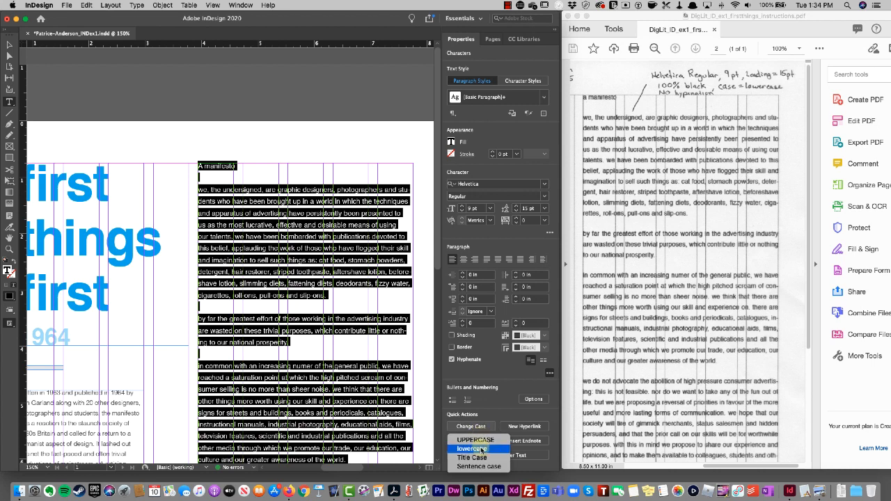
pyautogui.click(479, 449)
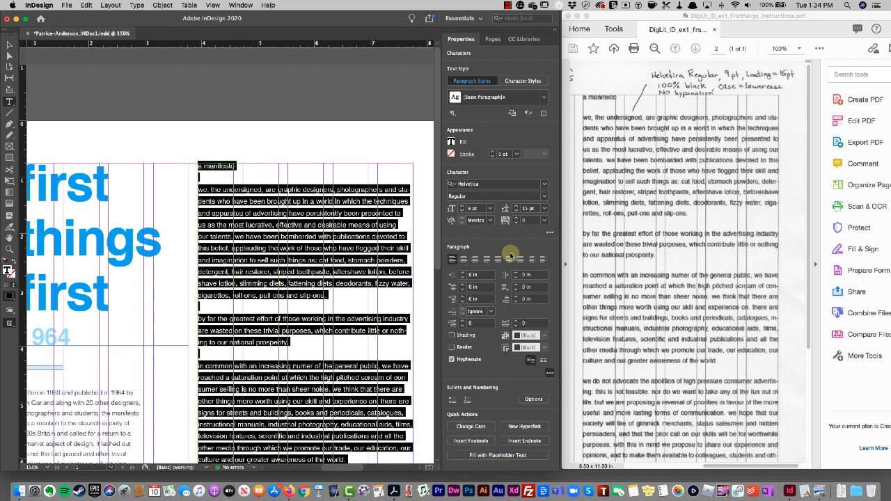
pyautogui.click(451, 360)
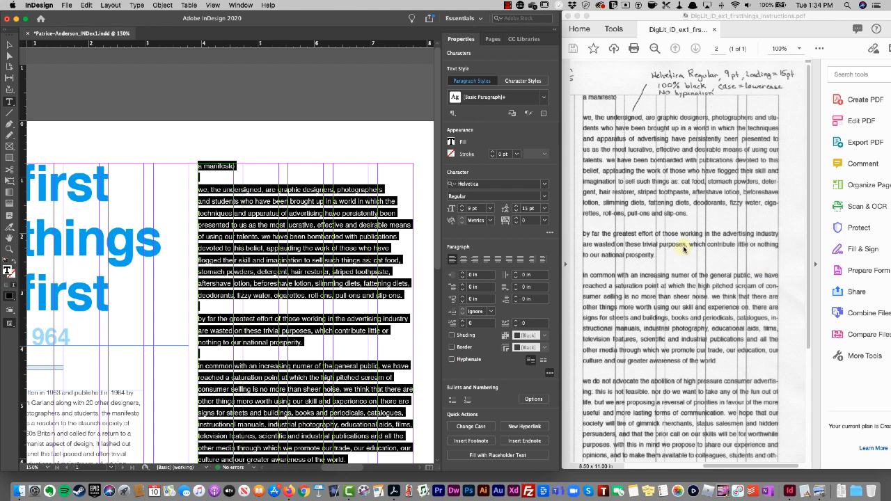
pyautogui.scroll(-5, 685, 249)
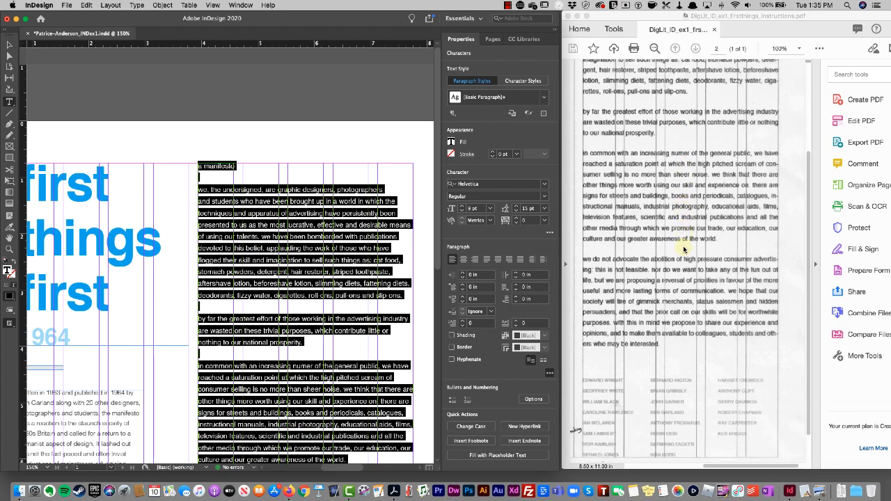
# Step: Paste the final 'we do not advocate' paragraph and delete the blank line above it
pyautogui.write('we do not advocate the abolition of high pressure consumer advertising: this is not feasible. nor do we want to take any of the fun out of life. but we are proposing a reversal of priorities in favour of the more useful and more lasting forms of communication. we hope that our society will tire of gimmick merchants, status salesmen and hidden persuaders, and that the prior call on our skills will be for worthwhile purposes. with this in mind we propose to share our experience and opinions, and to make them available to colleagues, students and others who may be interested.')
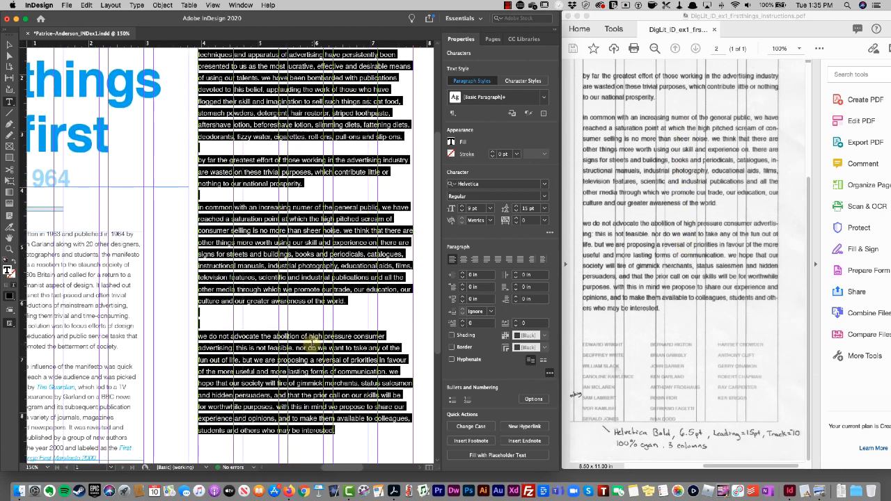
pyautogui.click(208, 306)
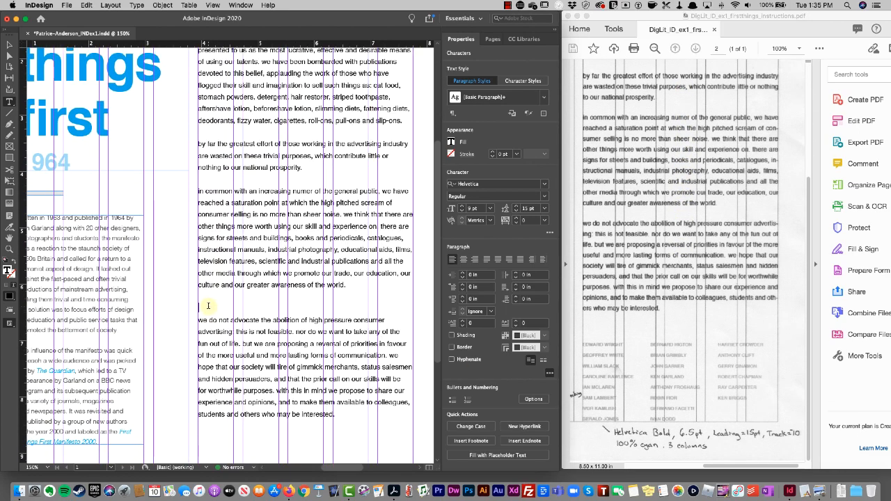
pyautogui.press('BackSpace')
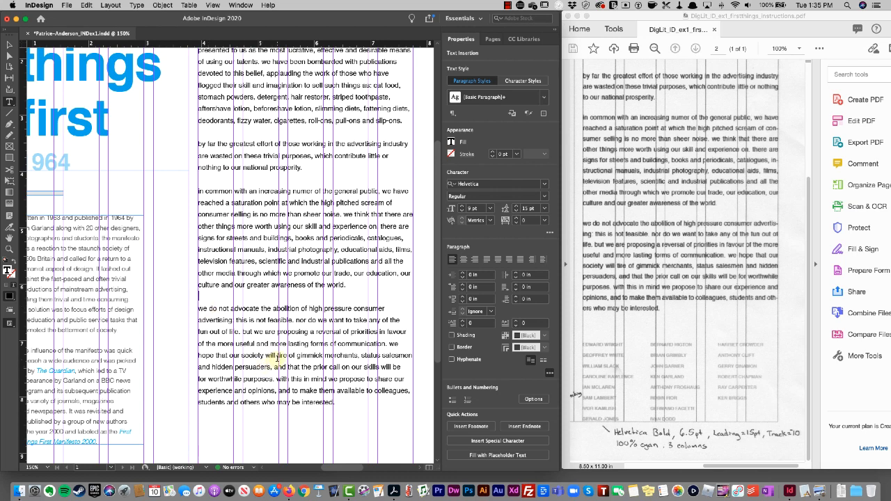
pyautogui.scroll(10, 674, 270)
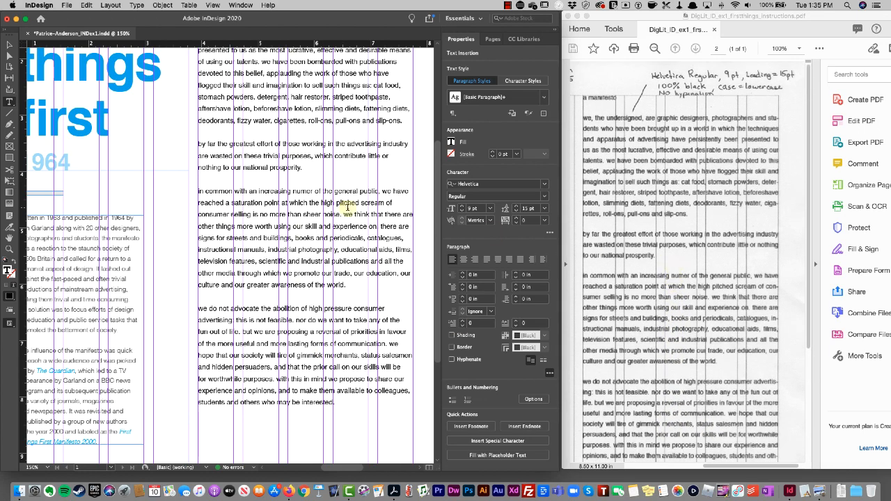
pyautogui.scroll(5, 334, 209)
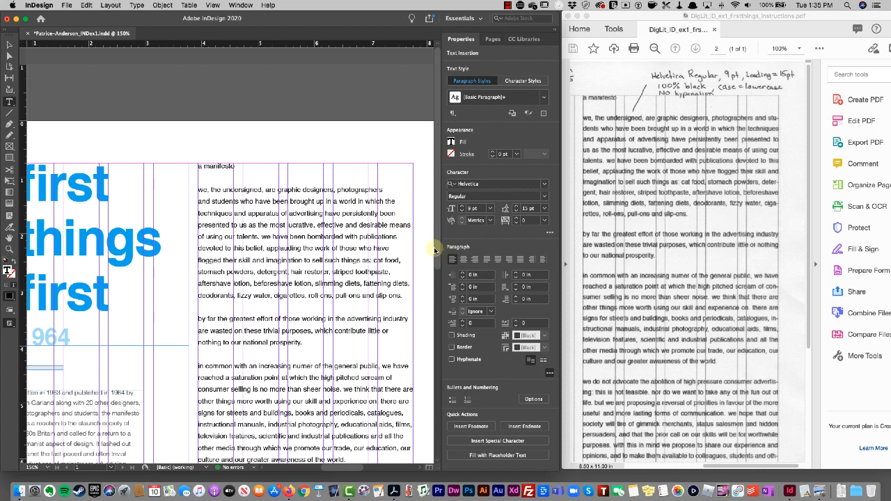
# Step: Select all the manifesto text, switch Hyphenate back on, and review the reflowed story
pyautogui.click(452, 359)
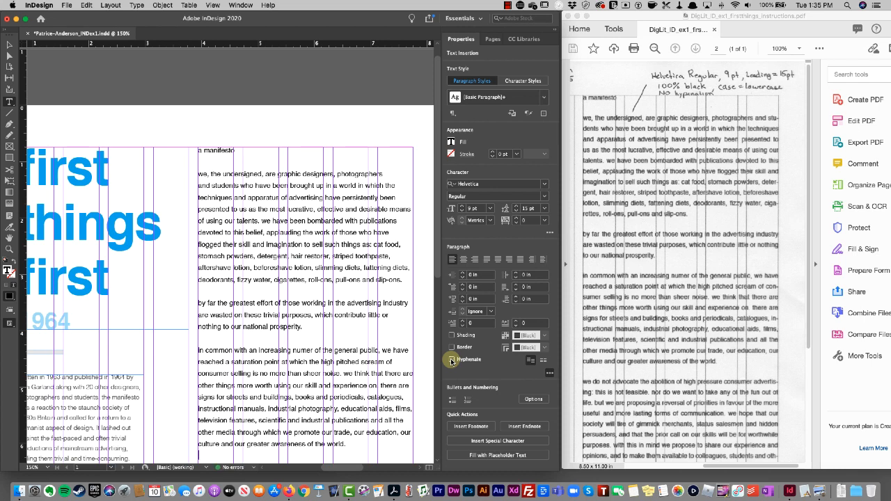
pyautogui.press('super+a')
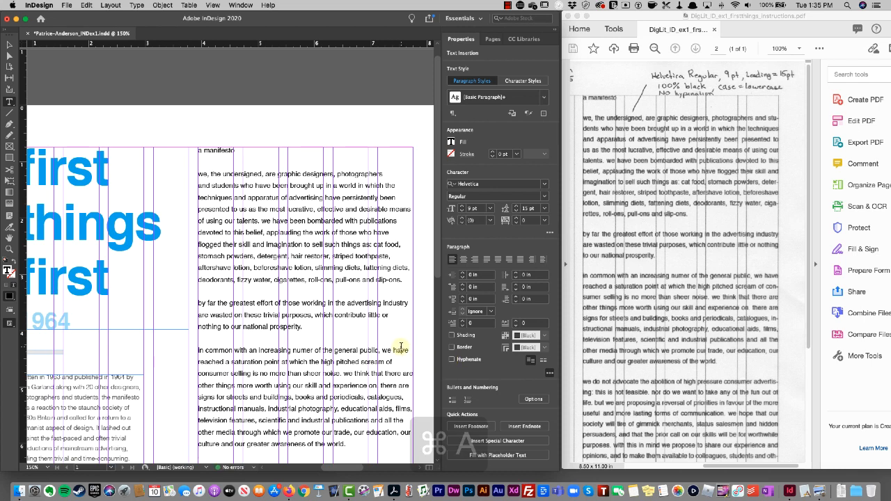
pyautogui.click(452, 360)
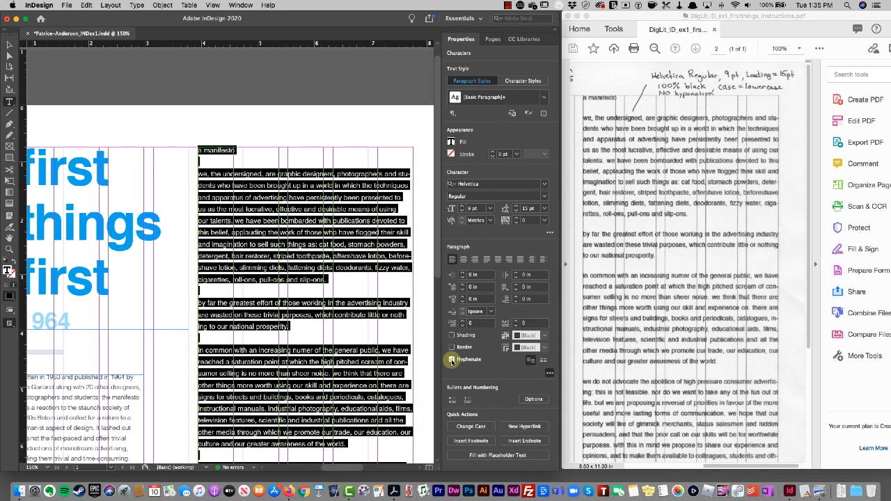
pyautogui.click(391, 370)
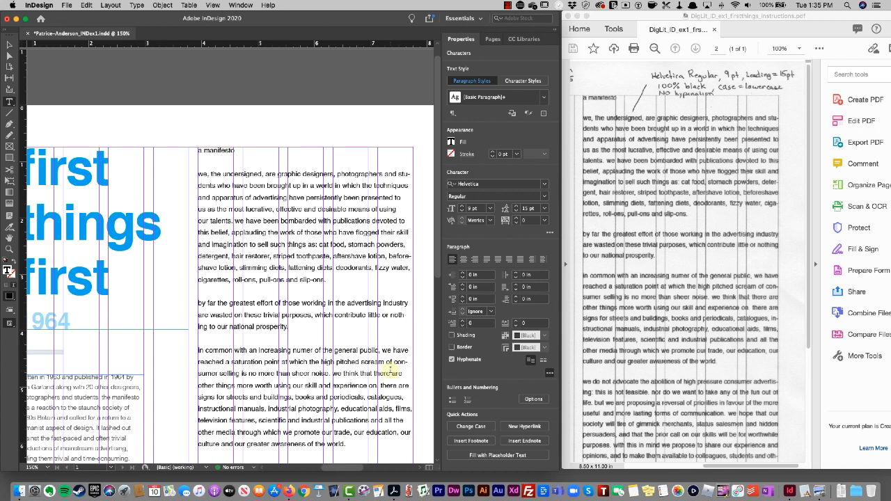
pyautogui.scroll(-1, 390, 369)
pyautogui.scroll(-10, 391, 369)
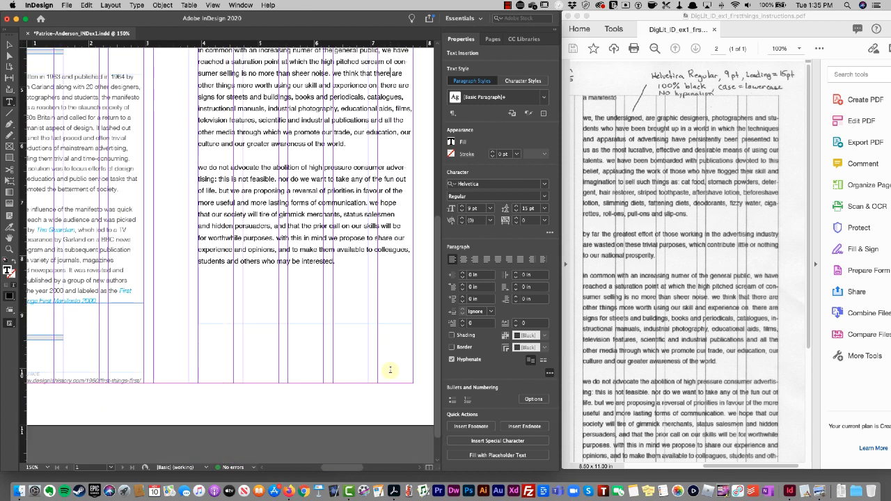
pyautogui.scroll(-5, 685, 348)
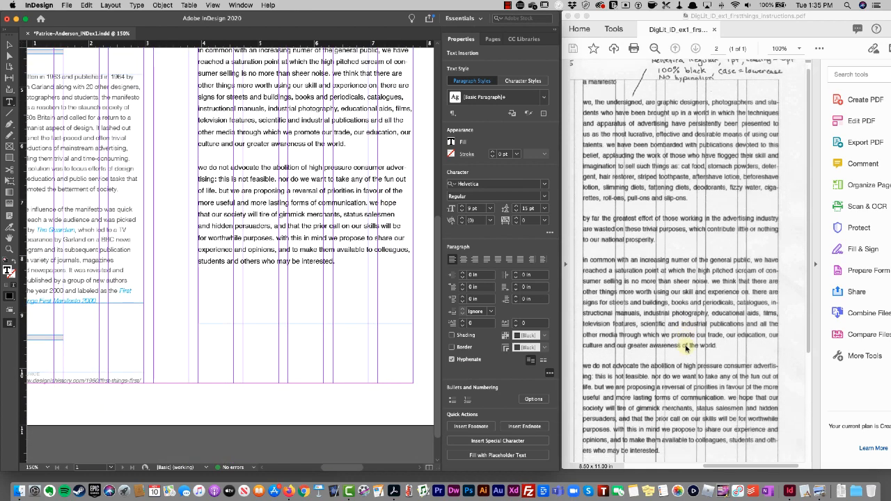
pyautogui.scroll(-4, 684, 349)
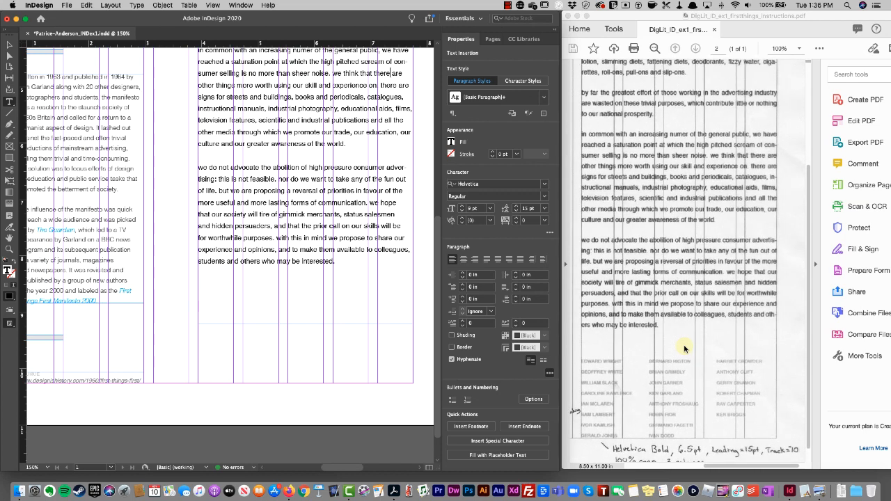
pyautogui.scroll(9, 685, 348)
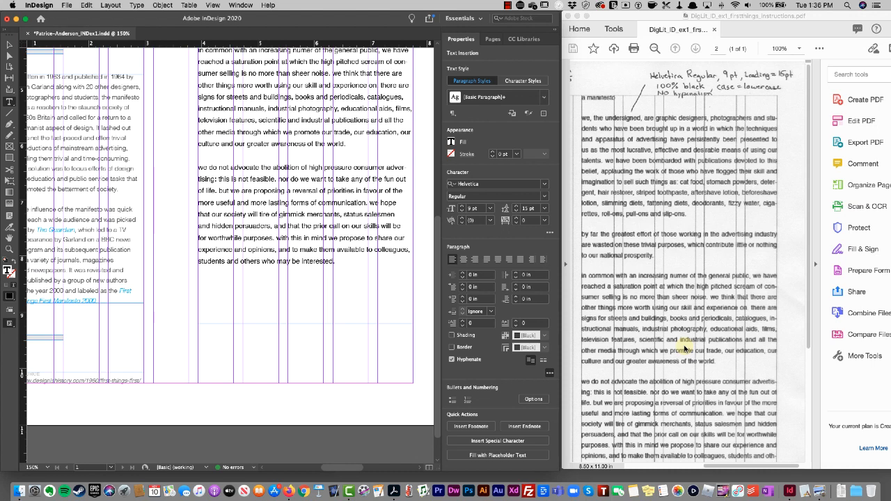
pyautogui.scroll(-2, 295, 277)
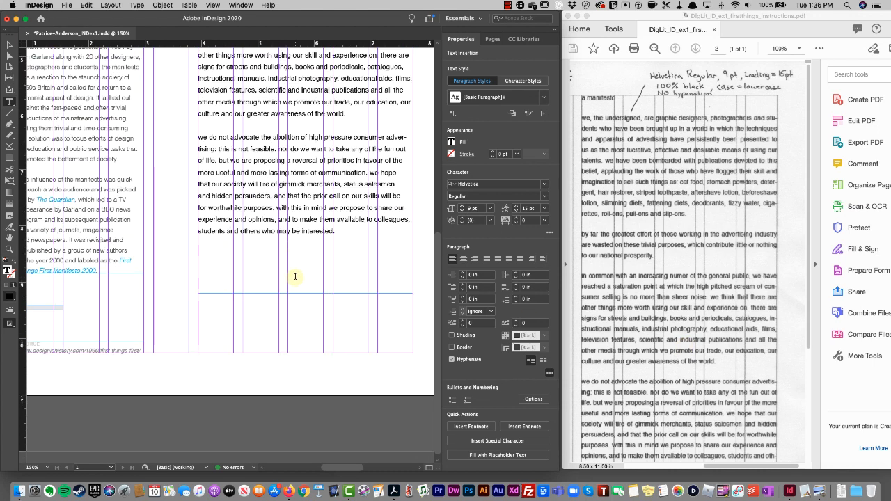
pyautogui.scroll(2, 295, 276)
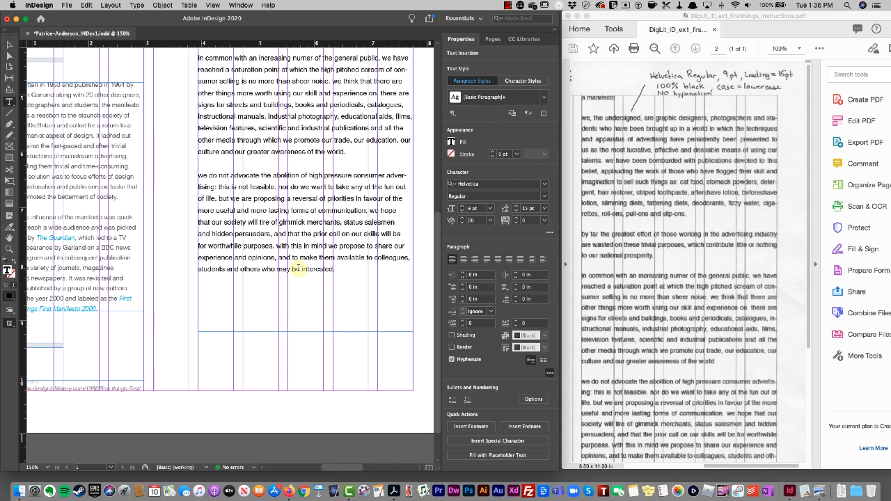
pyautogui.scroll(-5, 666, 291)
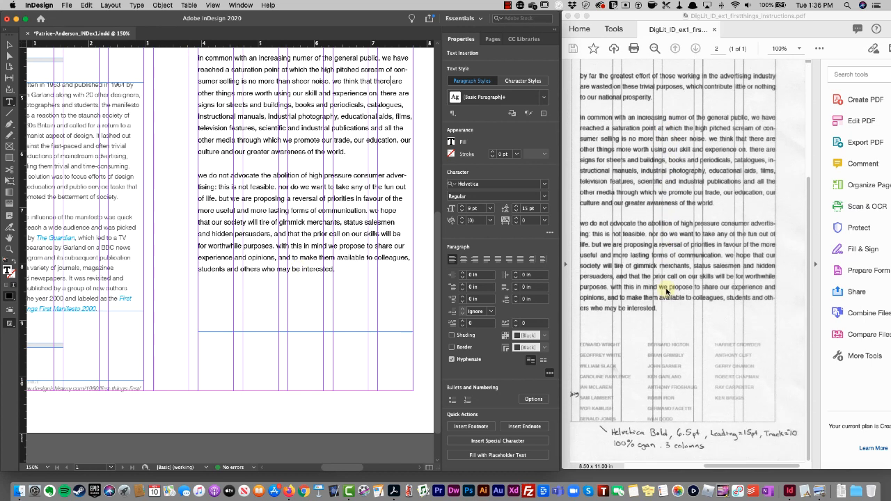
# Step: Fit the manifesto body text frame to its content
pyautogui.press('Escape')
pyautogui.rightClick(332, 320)
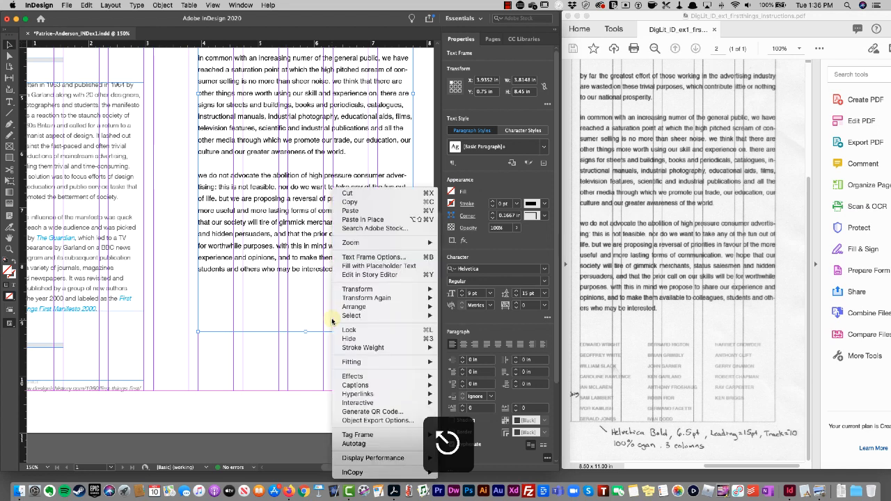
pyautogui.moveTo(352, 362)
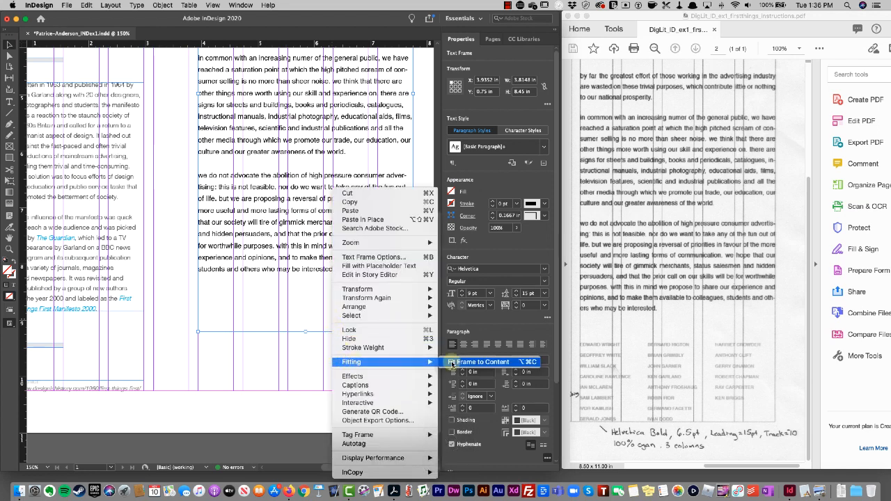
pyautogui.click(473, 364)
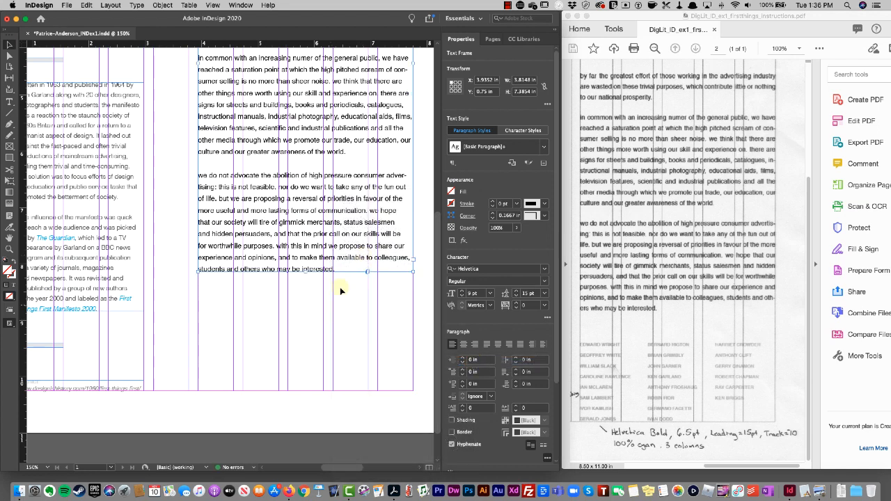
# Step: Move the names frame below the body text, widen it, and select all its text
pyautogui.hscroll(3, 324, 325)
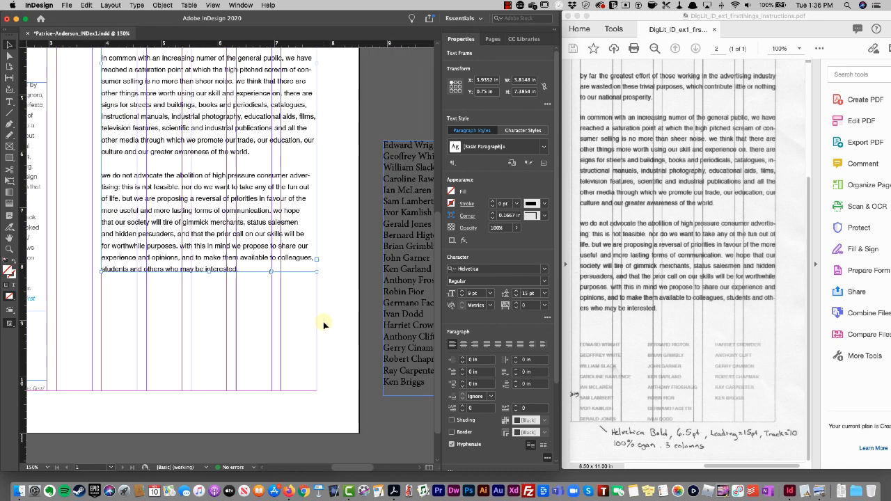
pyautogui.moveTo(402, 279); pyautogui.dragTo(215, 338)
pyautogui.hscroll(-3, 223, 336)
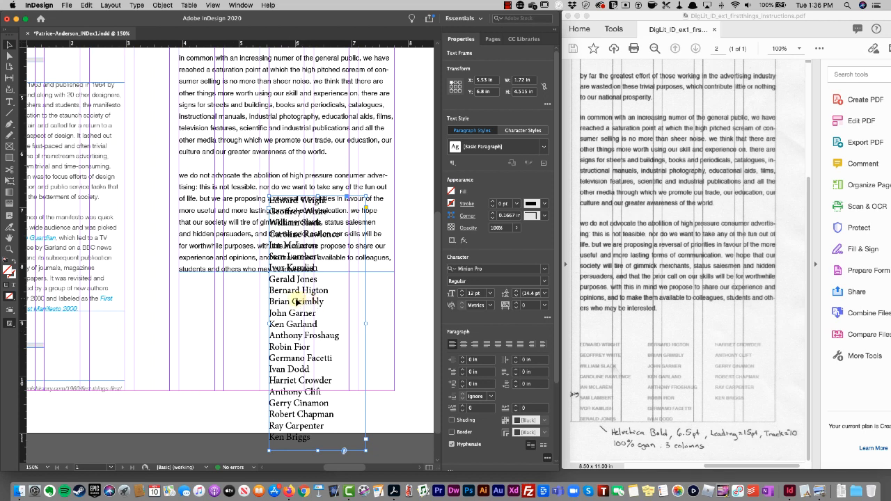
pyautogui.moveTo(297, 303); pyautogui.dragTo(206, 389)
pyautogui.moveTo(276, 413); pyautogui.dragTo(394, 416)
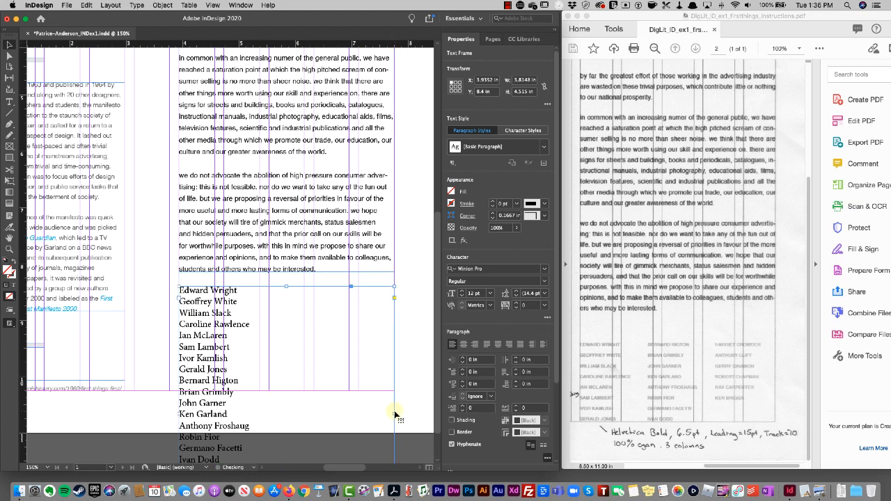
pyautogui.doubleClick(216, 346)
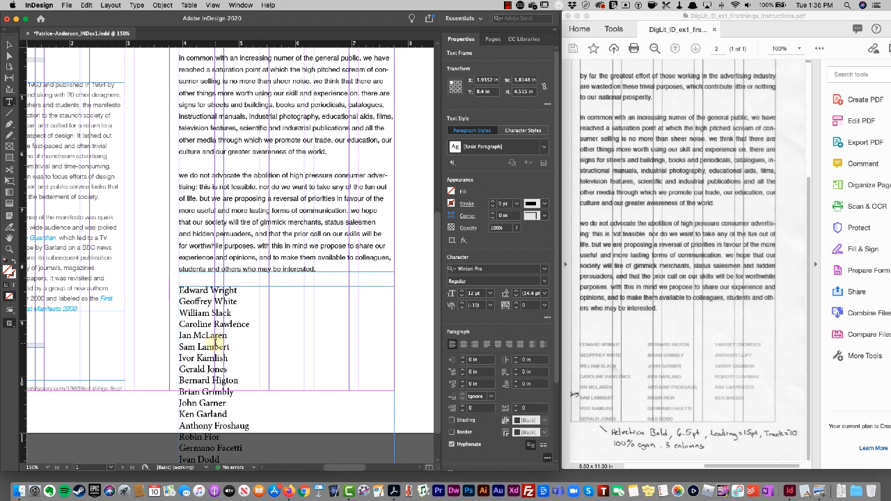
pyautogui.press('super+a')
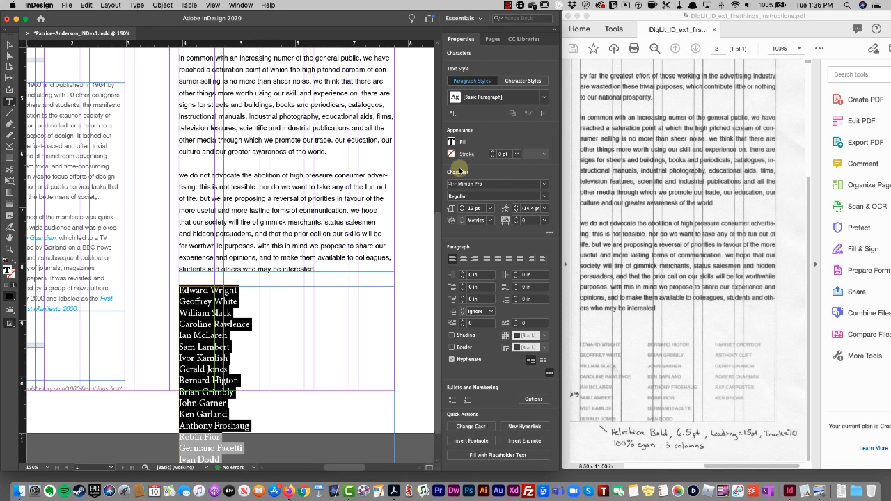
# Step: Set the names in Helvetica Bold, 6.5 pt size, 15 pt leading and tracking 10
pyautogui.click(497, 185)
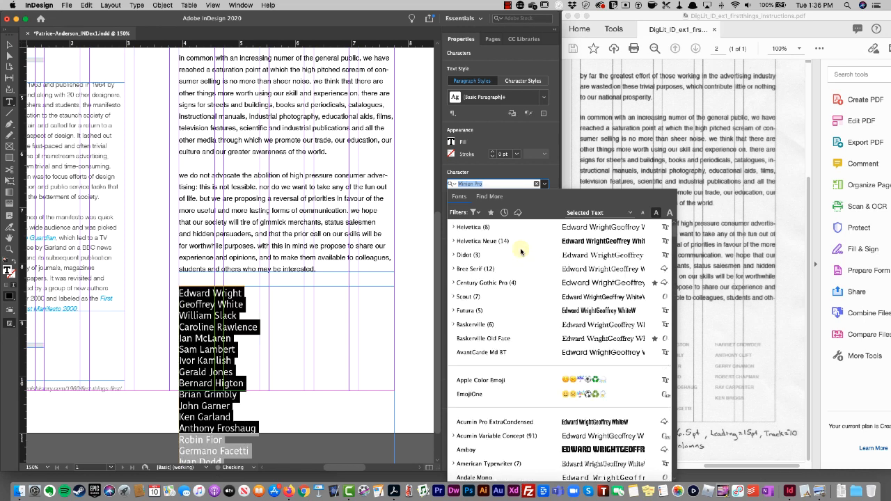
pyautogui.click(453, 227)
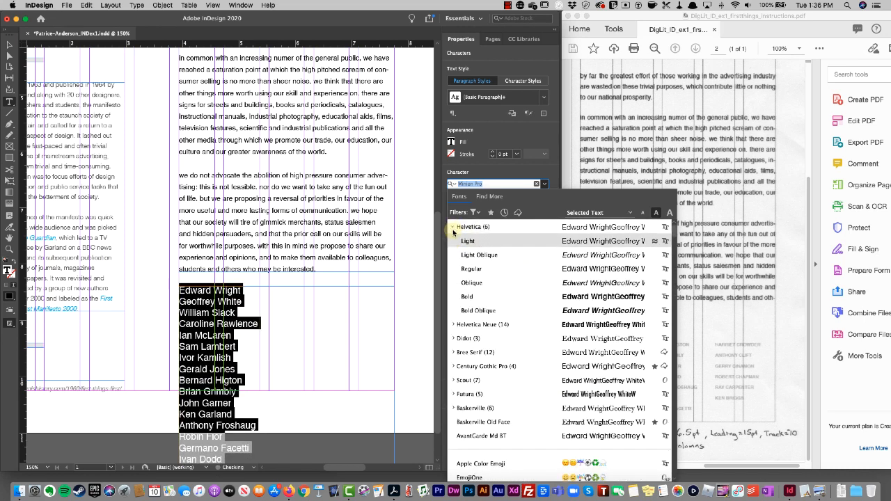
pyautogui.click(467, 298)
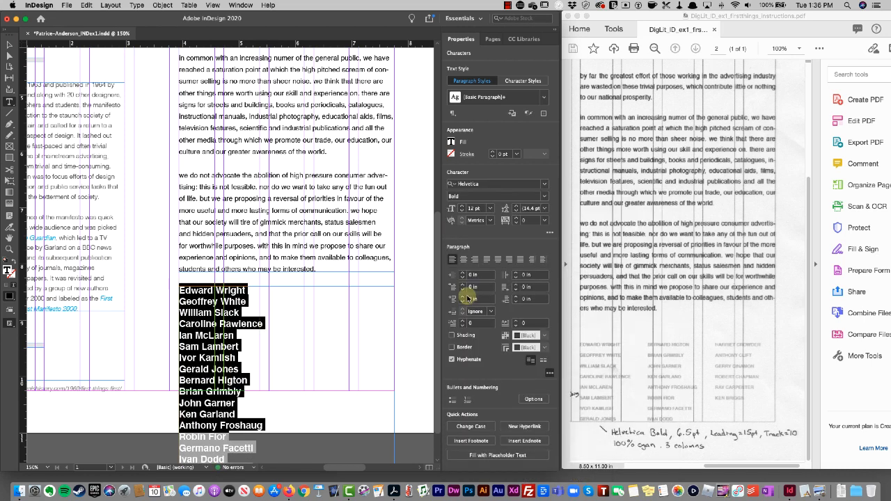
pyautogui.click(473, 208)
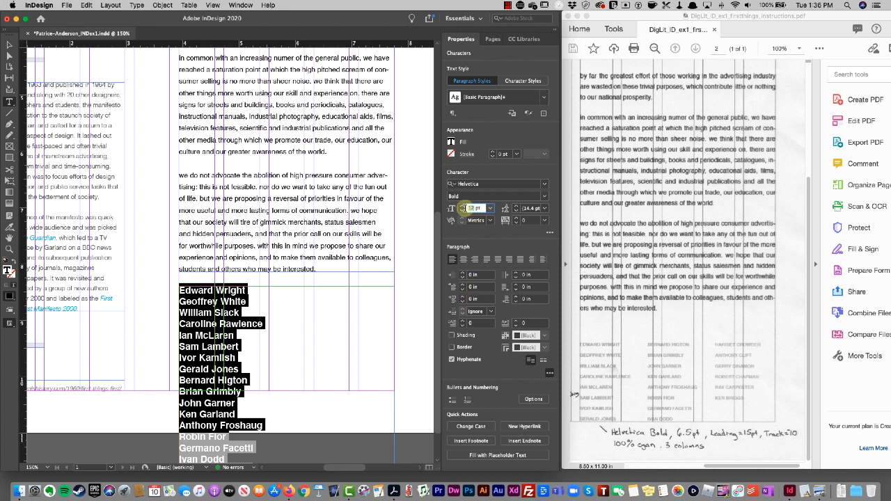
pyautogui.write('6.5')
pyautogui.press('Return')
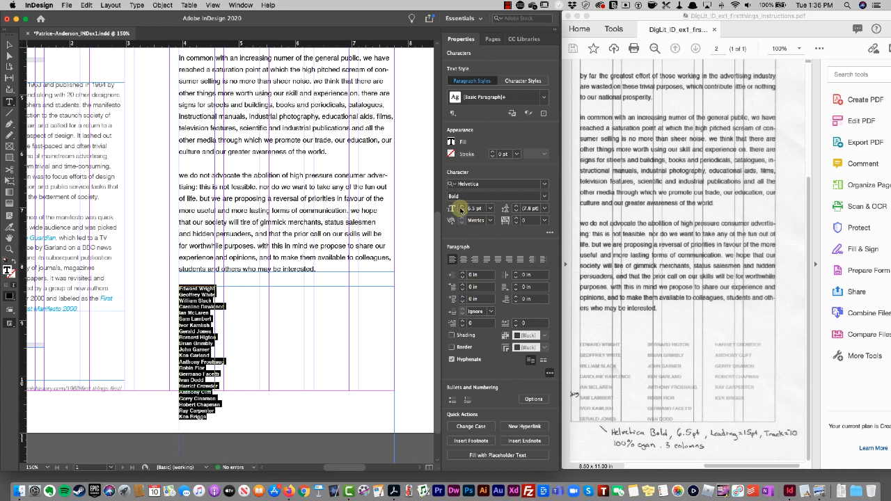
pyautogui.click(529, 209)
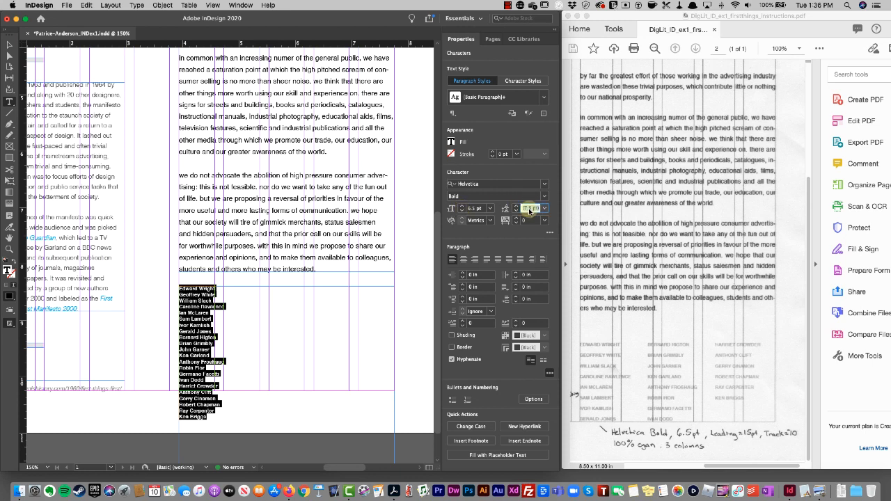
pyautogui.write('15')
pyautogui.press('Return')
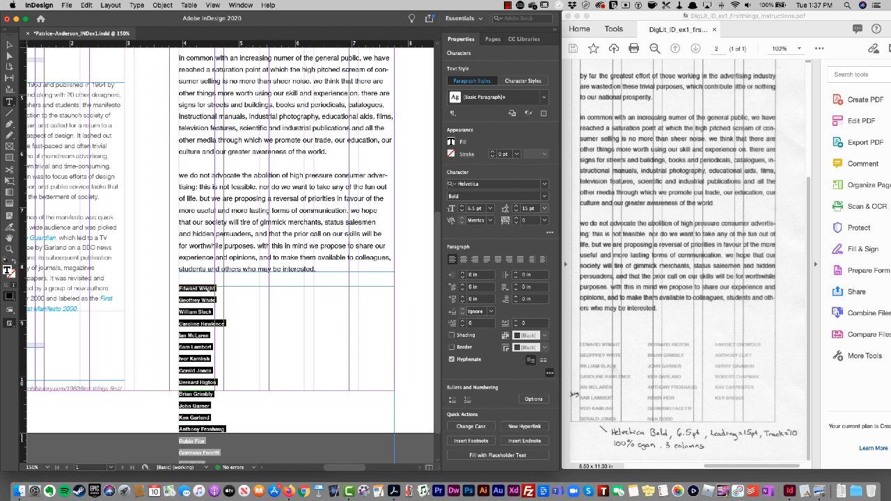
pyautogui.click(528, 220)
pyautogui.write('10')
pyautogui.press('Return')
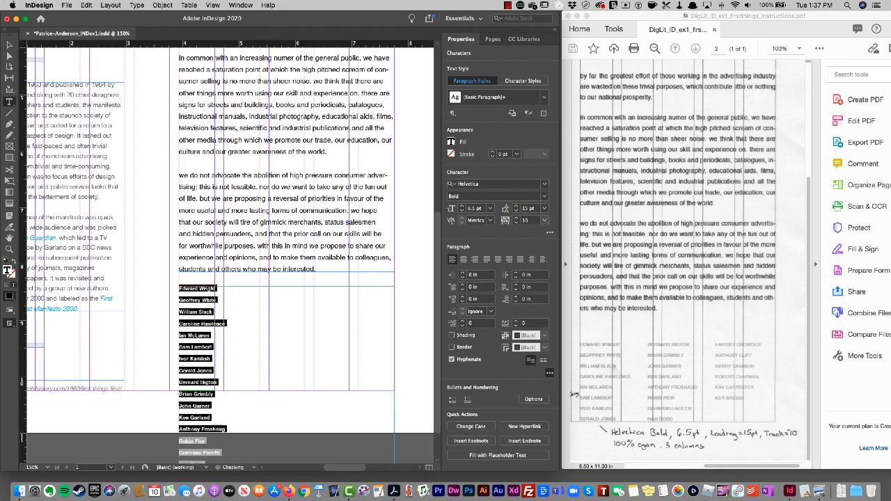
# Step: Fill the names text with the C=100 M=0 Y=0 K=0 cyan swatch
pyautogui.click(452, 142)
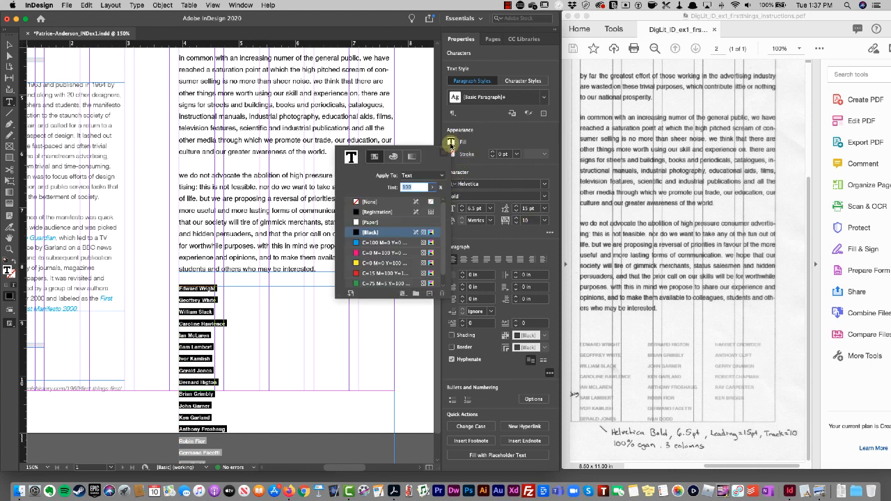
pyautogui.click(366, 244)
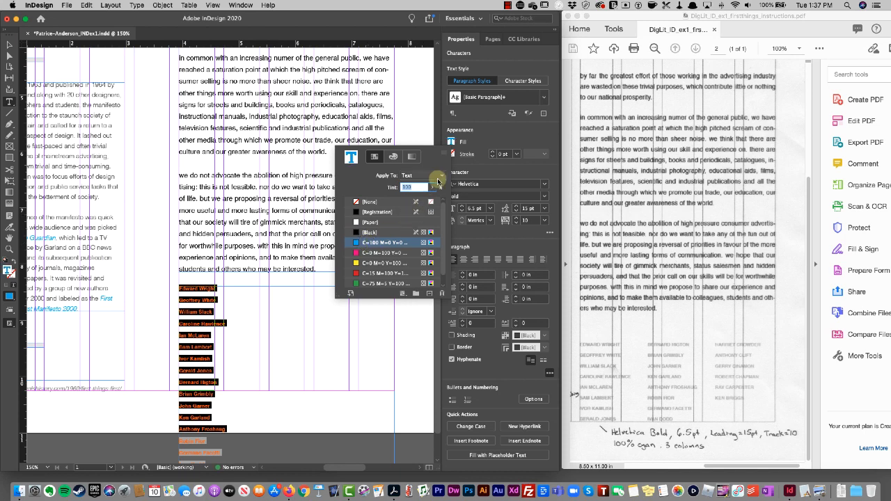
pyautogui.click(384, 331)
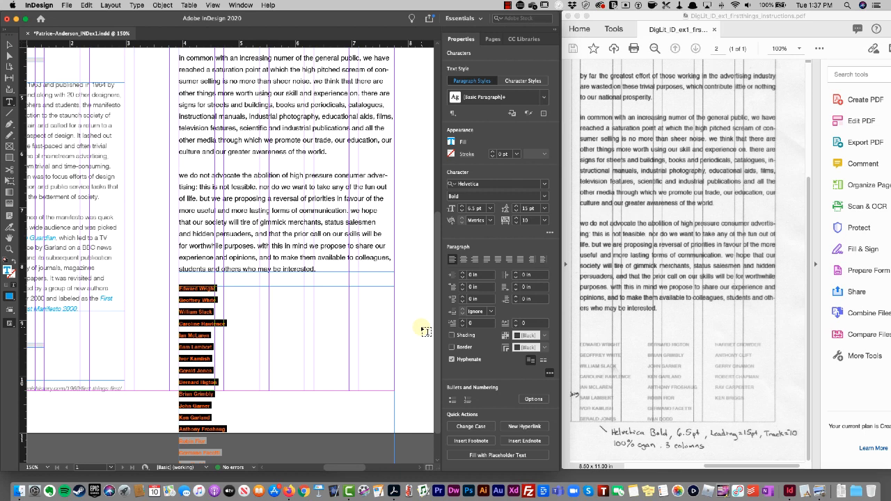
pyautogui.click(329, 312)
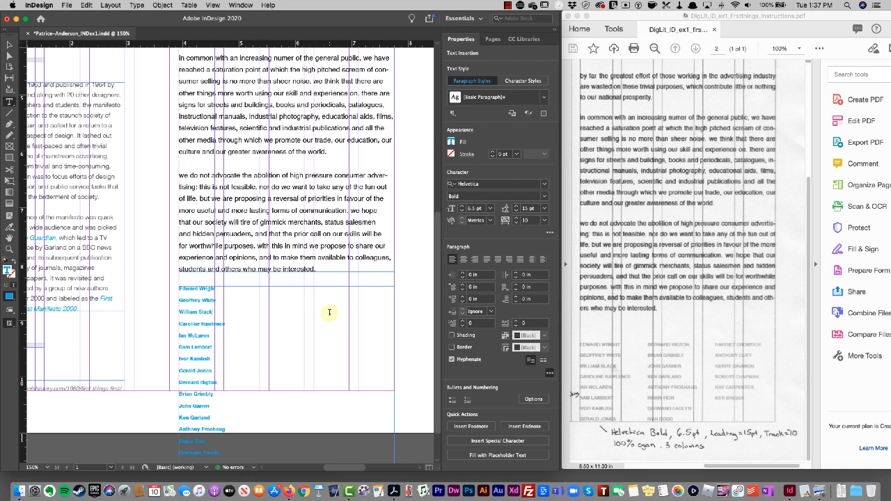
# Step: Turn off hyphenation for all the names and convert them to UPPERCASE
pyautogui.press('super+a')
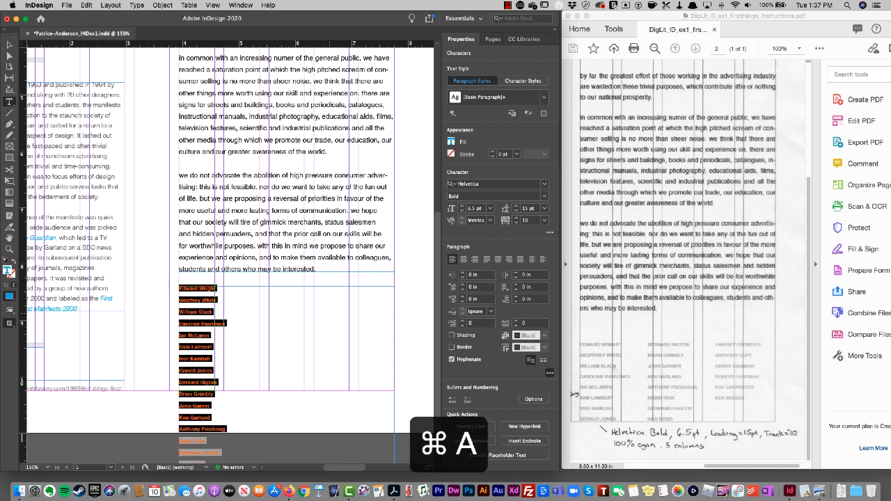
pyautogui.click(452, 360)
pyautogui.click(471, 427)
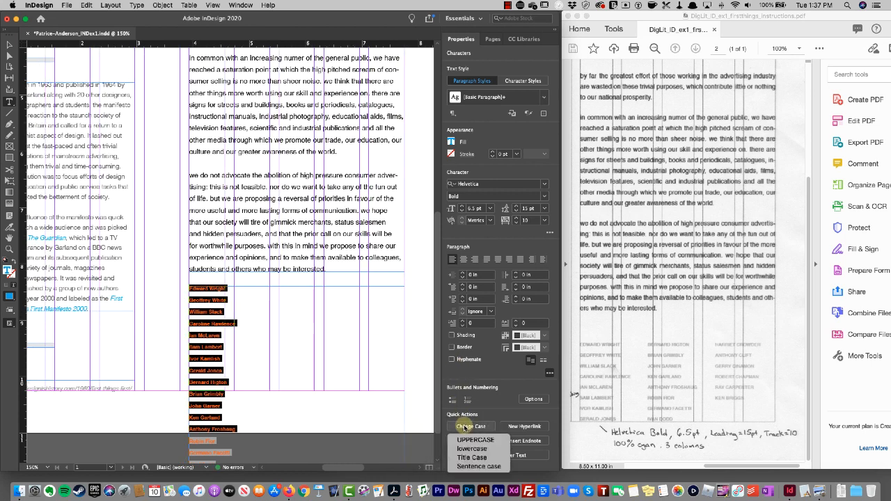
pyautogui.click(471, 441)
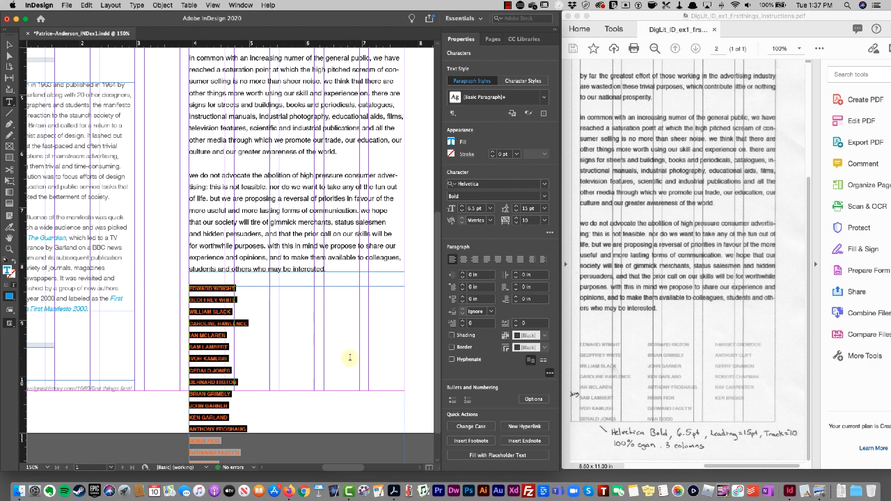
pyautogui.rightClick(285, 318)
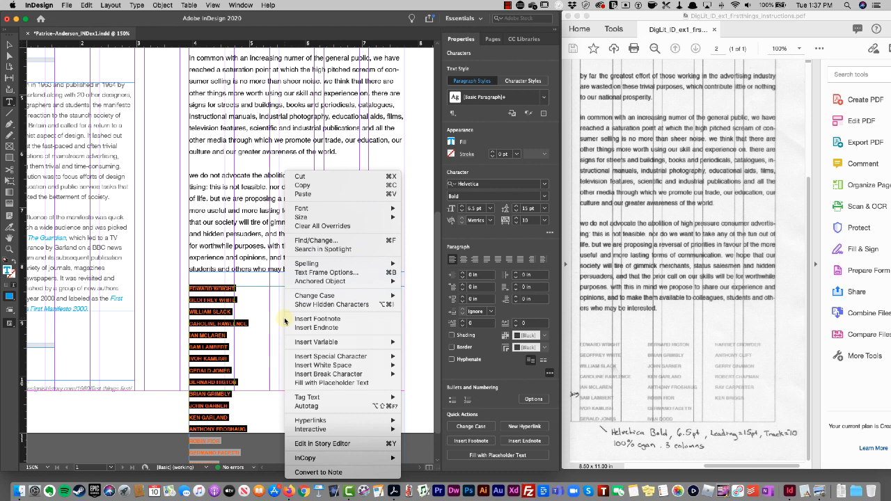
# Step: Give the names frame 3 columns with a 0.1667 in gutter in Text Frame Options
pyautogui.click(332, 274)
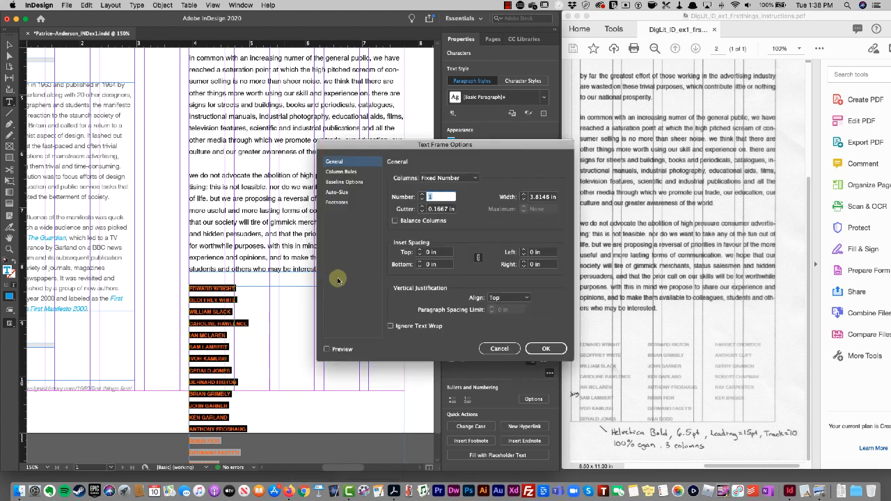
pyautogui.click(422, 196)
pyautogui.click(422, 196)
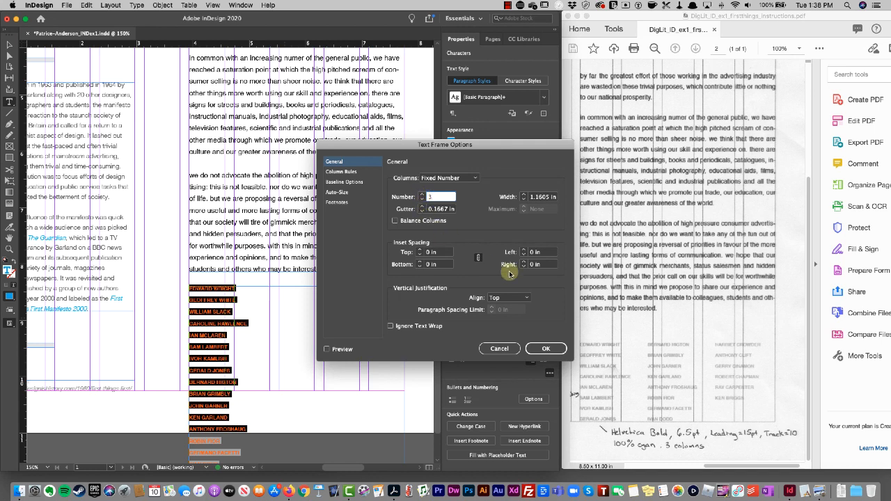
pyautogui.click(342, 349)
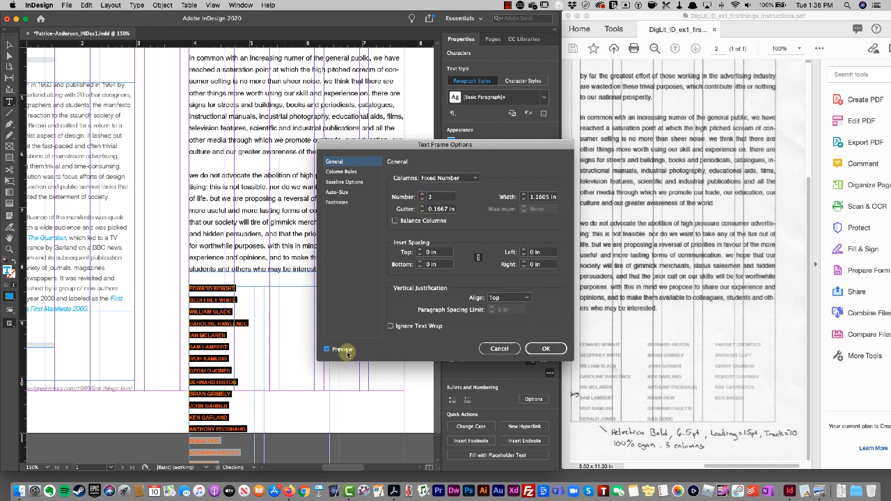
pyautogui.click(545, 349)
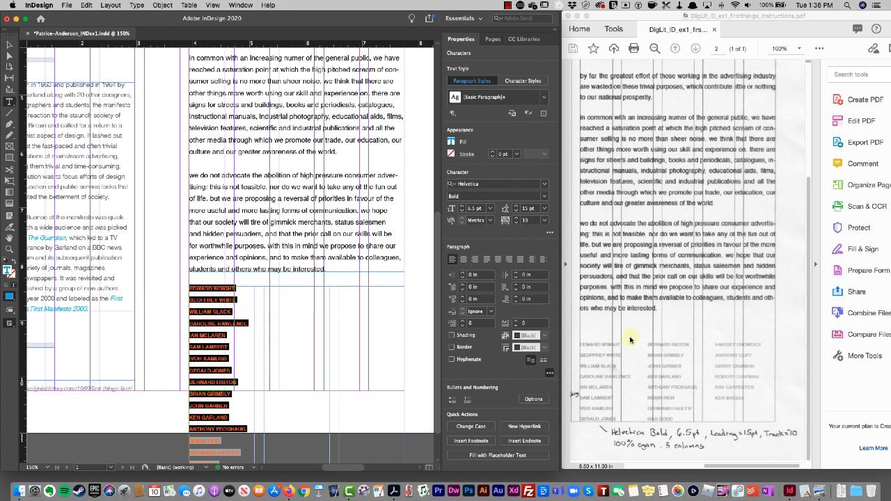
pyautogui.hscroll(-5, 635, 339)
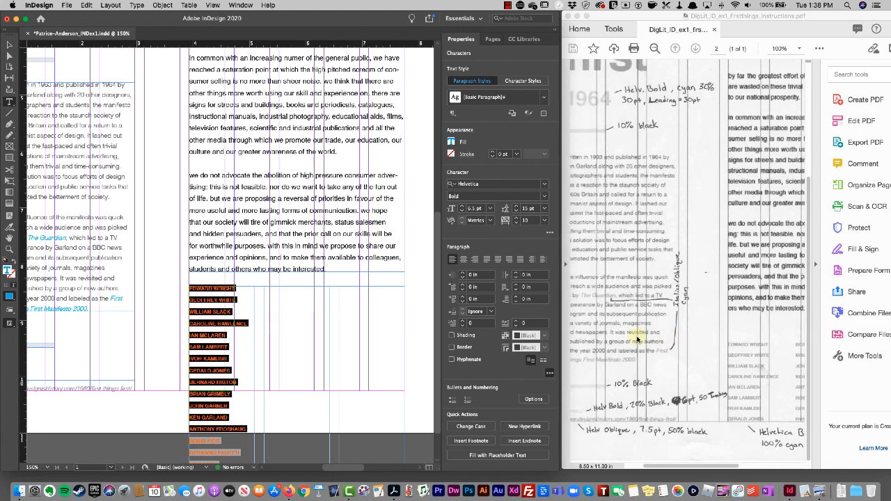
pyautogui.hscroll(5, 637, 339)
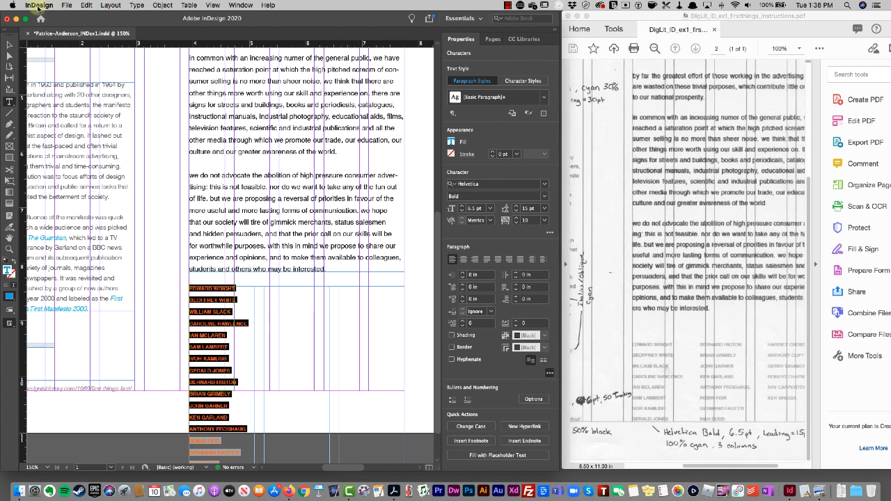
pyautogui.click(8, 46)
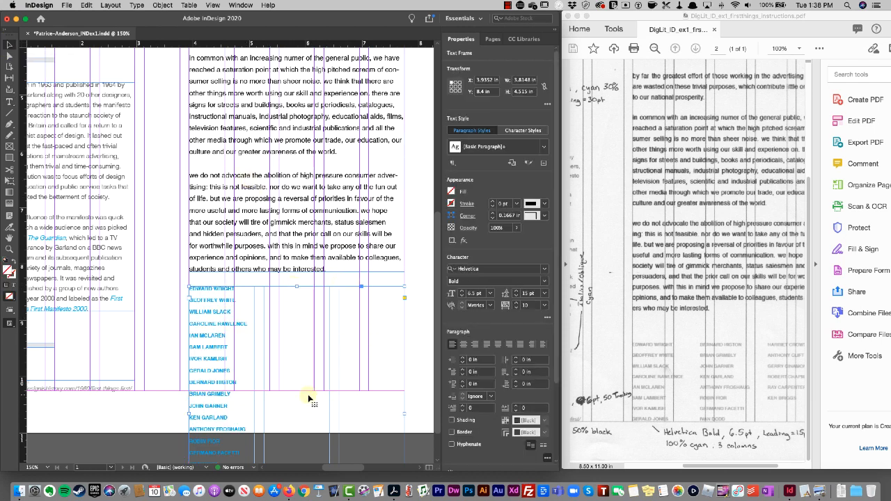
# Step: Move the names frame up and shorten it from the top so names reflow into columns
pyautogui.scroll(-2, 322, 405)
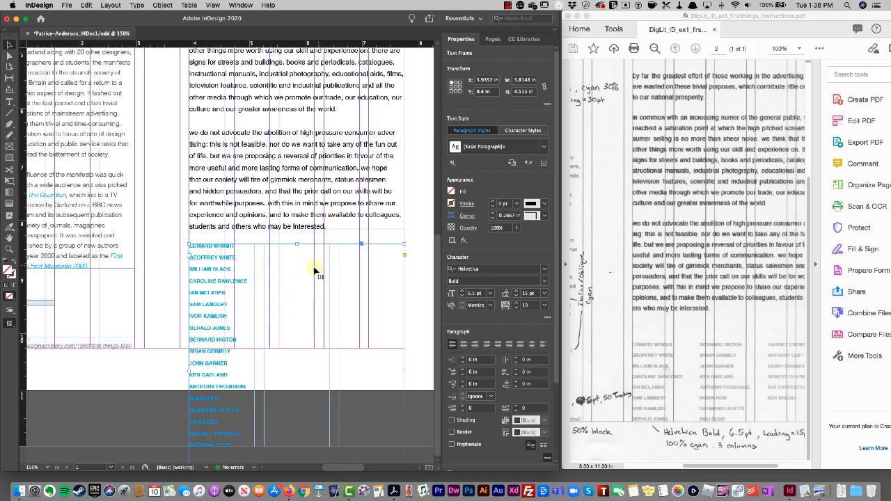
pyautogui.moveTo(214, 305); pyautogui.dragTo(216, 157)
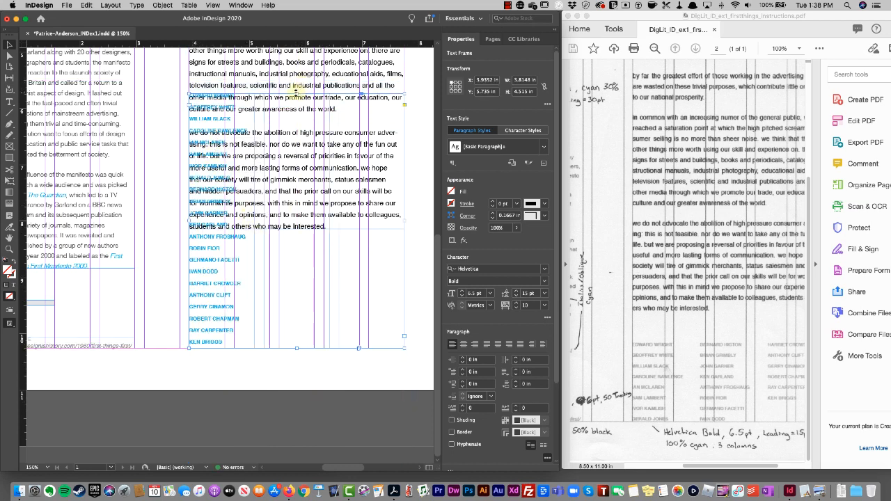
pyautogui.moveTo(297, 93); pyautogui.dragTo(288, 267)
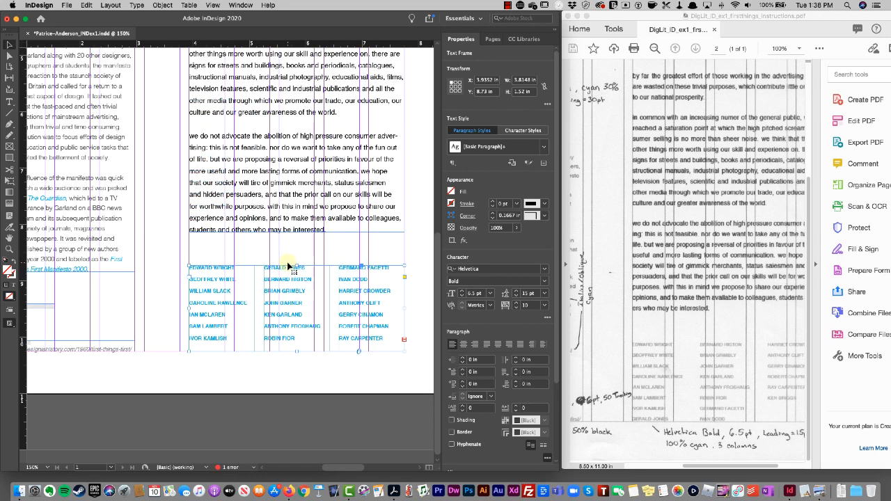
pyautogui.moveTo(296, 267); pyautogui.dragTo(298, 254)
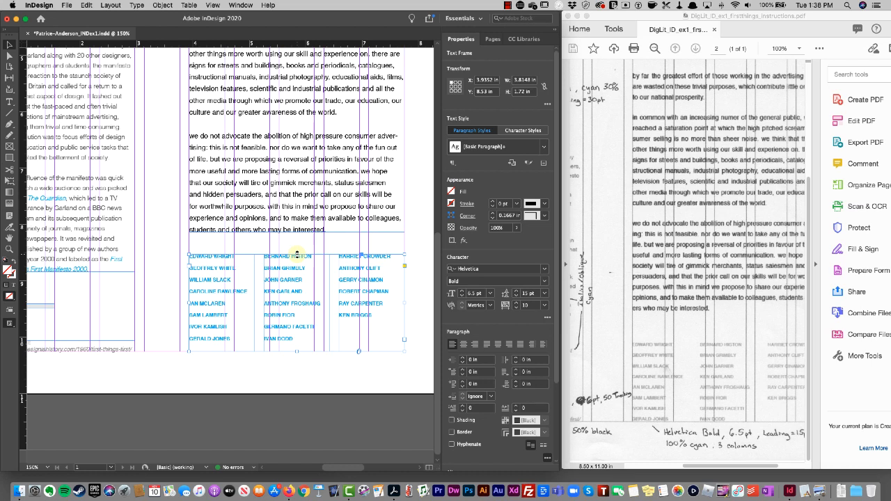
# Step: Fit the names frame to its content, 1.5322 in tall, and move it back below the body text
pyautogui.rightClick(295, 282)
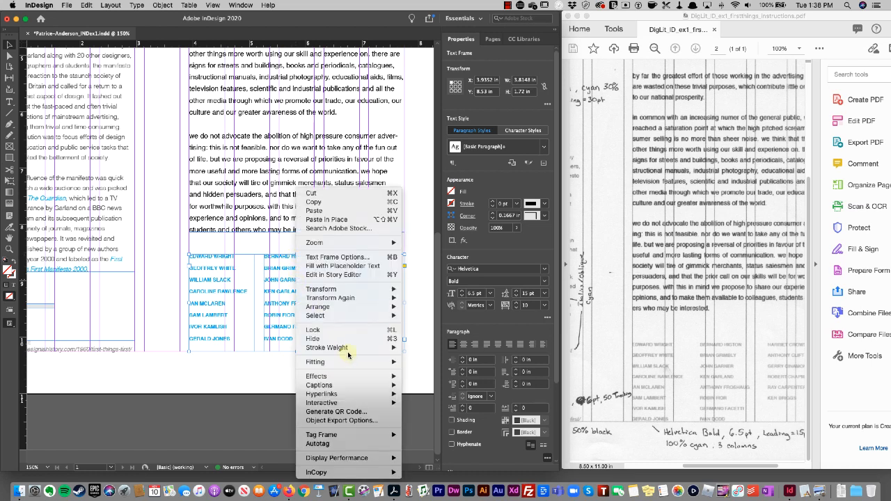
pyautogui.moveTo(355, 362)
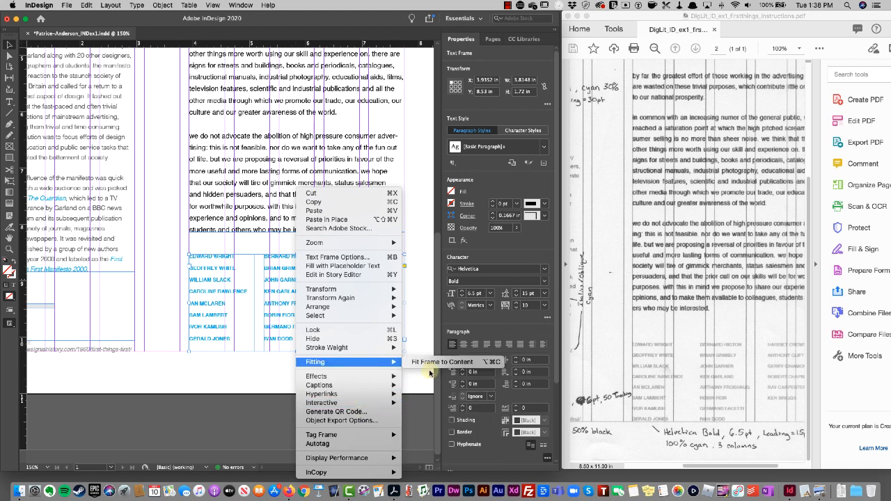
pyautogui.click(427, 363)
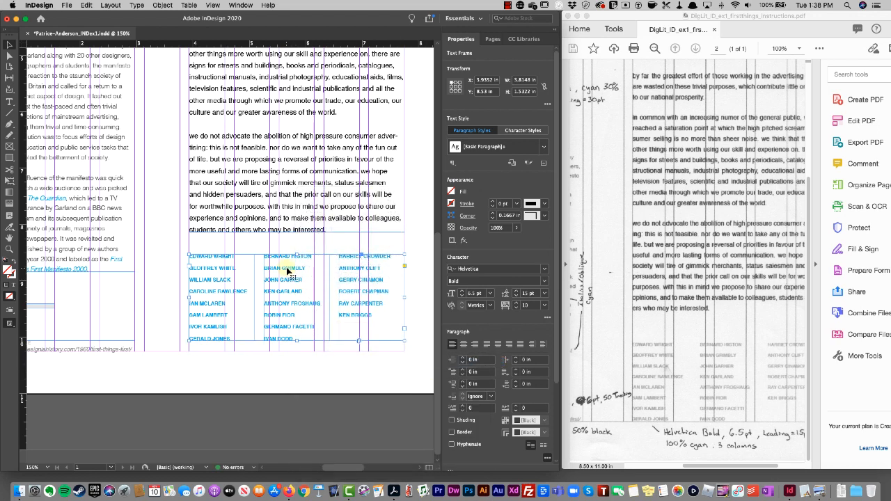
pyautogui.moveTo(288, 271); pyautogui.dragTo(289, 282)
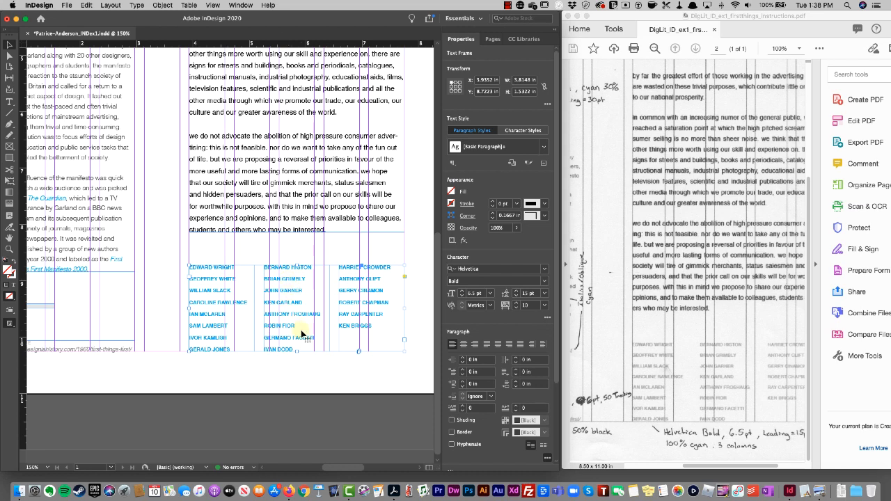
pyautogui.click(334, 379)
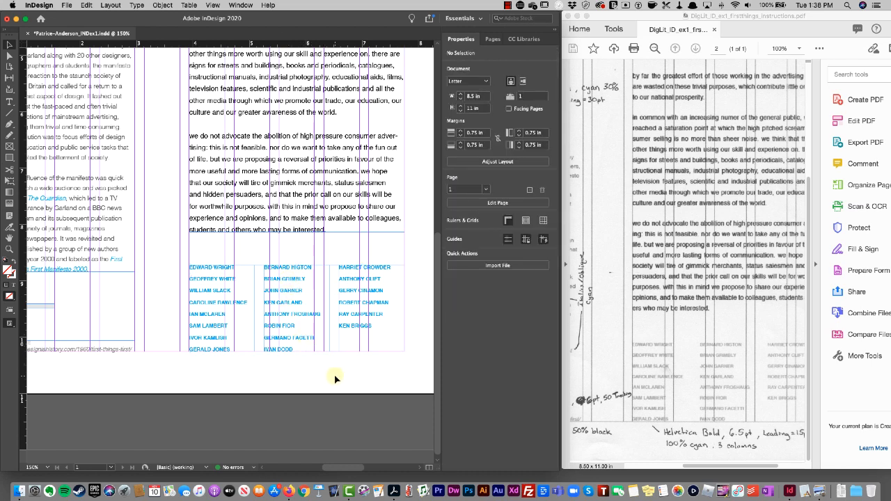
# Step: Enlarge the Acrobat instructions PDF to read the annotated notes from the top, then minimize it
pyautogui.click(674, 331)
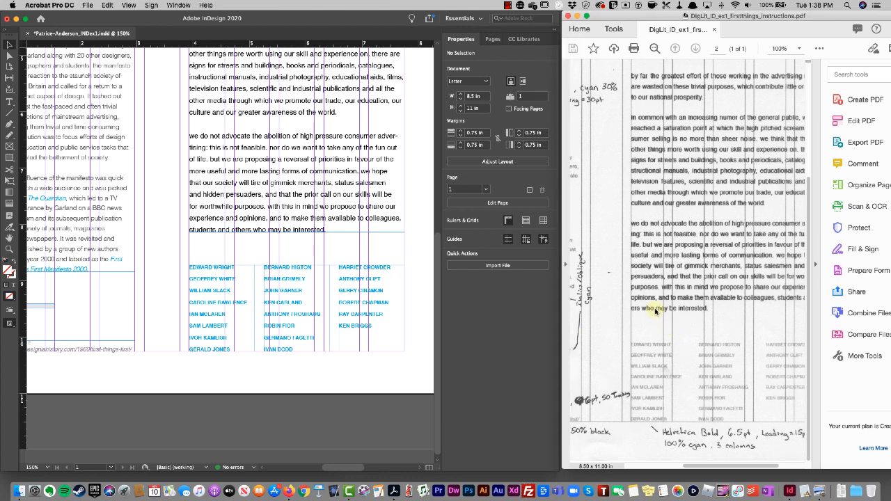
pyautogui.click(657, 308)
pyautogui.moveTo(589, 23); pyautogui.dragTo(545, 23)
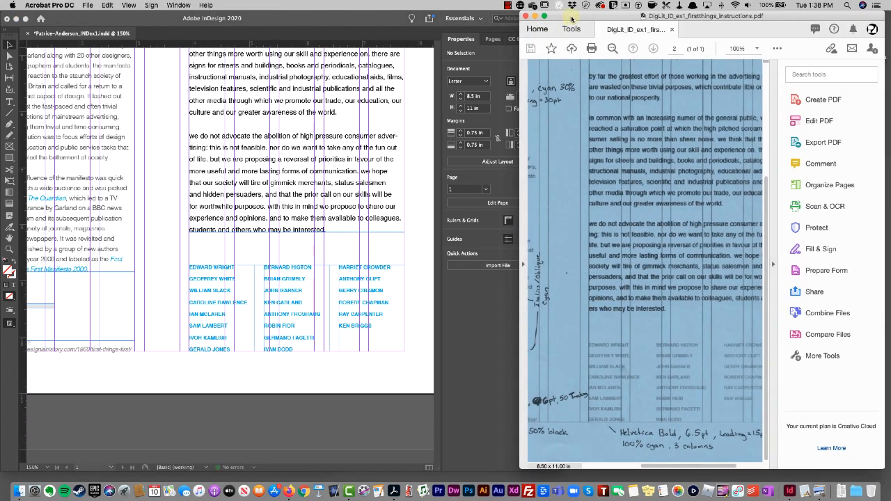
pyautogui.moveTo(518, 468); pyautogui.dragTo(280, 465)
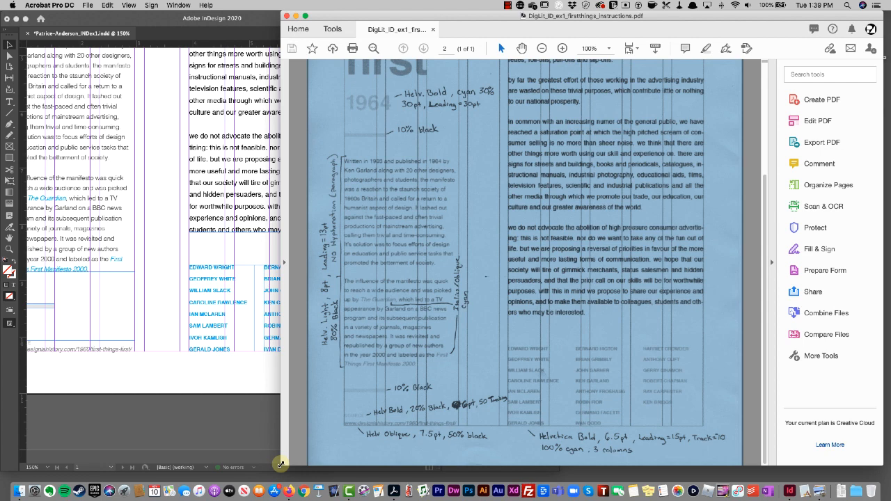
pyautogui.scroll(5, 450, 362)
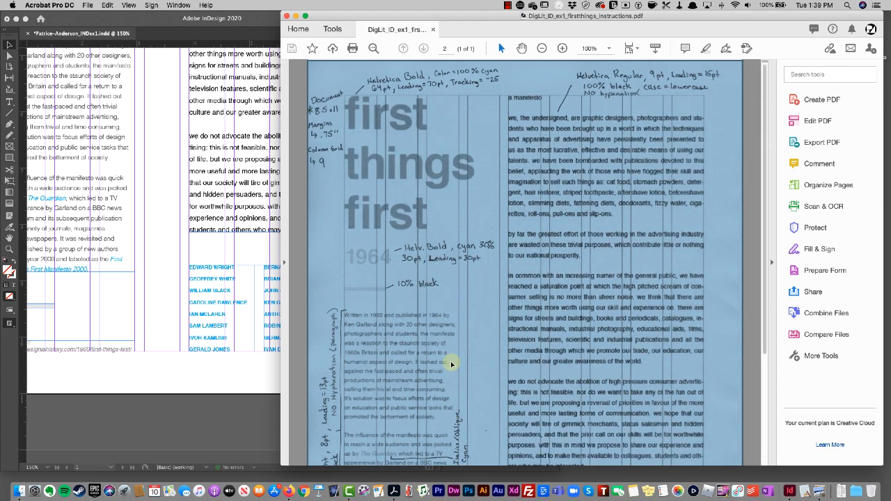
pyautogui.click(296, 16)
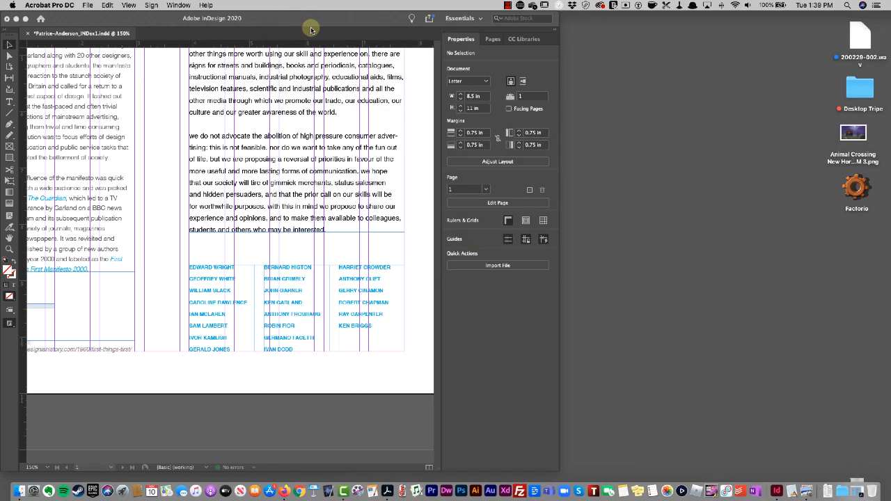
# Step: Place the DigLit_ID_ex1_firstthings_master.jpg reference in Preview on the screen's right, beside the InDesign layout
pyautogui.click(812, 495)
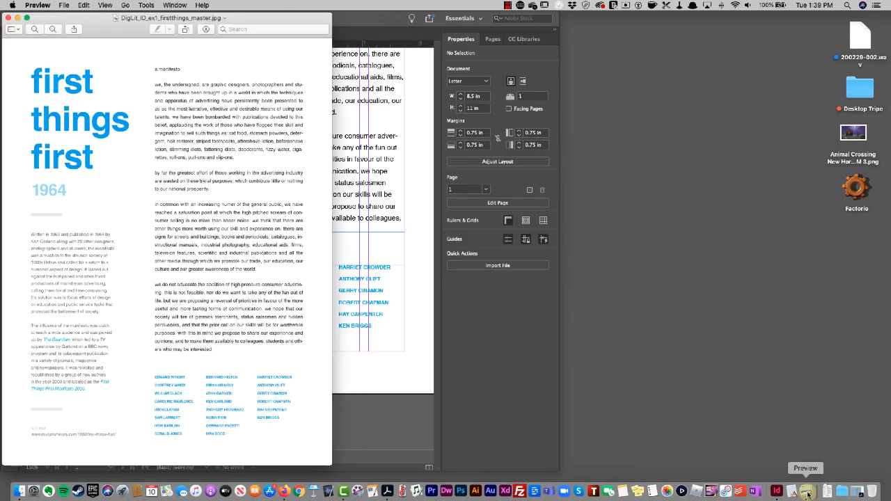
pyautogui.moveTo(100, 26); pyautogui.dragTo(655, 36)
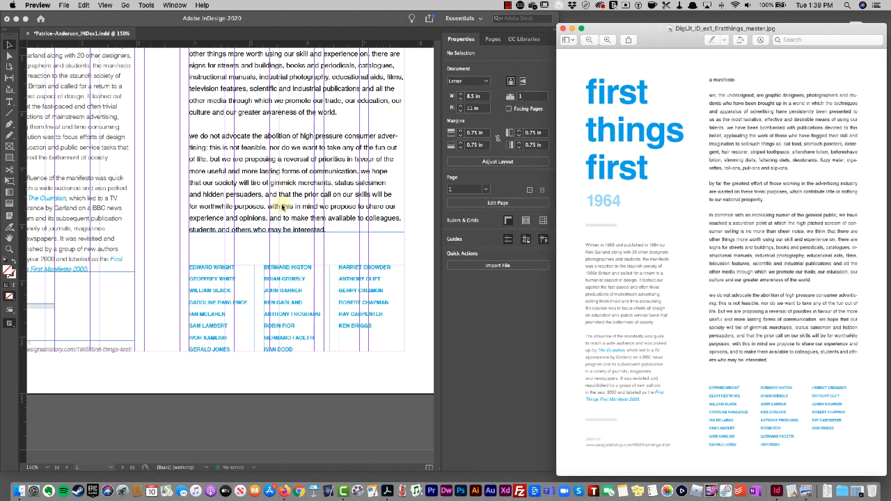
pyautogui.hscroll(-3, 255, 238)
pyautogui.scroll(5, 255, 238)
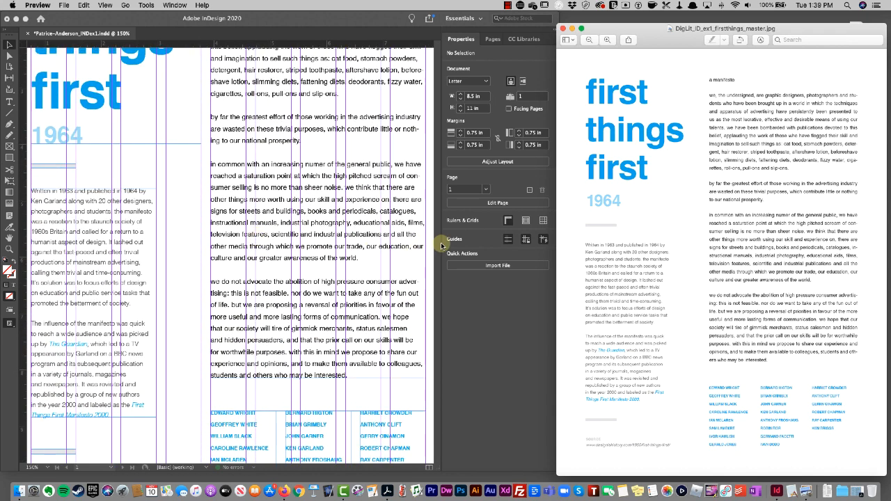
pyautogui.click(442, 138)
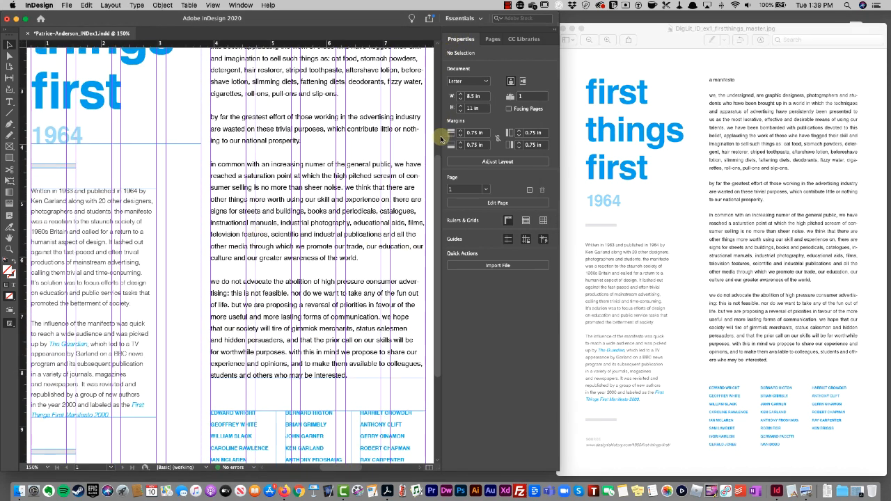
# Step: Collapse the Properties panel, fit the whole page in the window, and switch to Preview screen mode
pyautogui.click(555, 31)
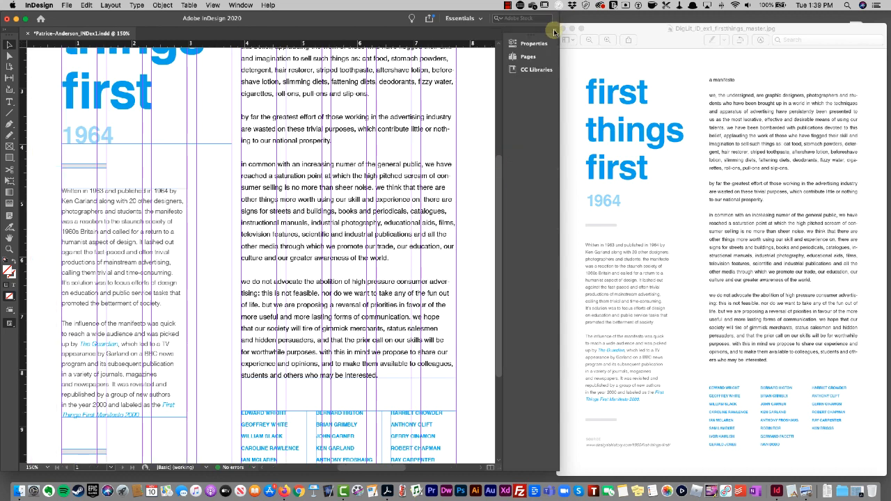
pyautogui.press('super+0')
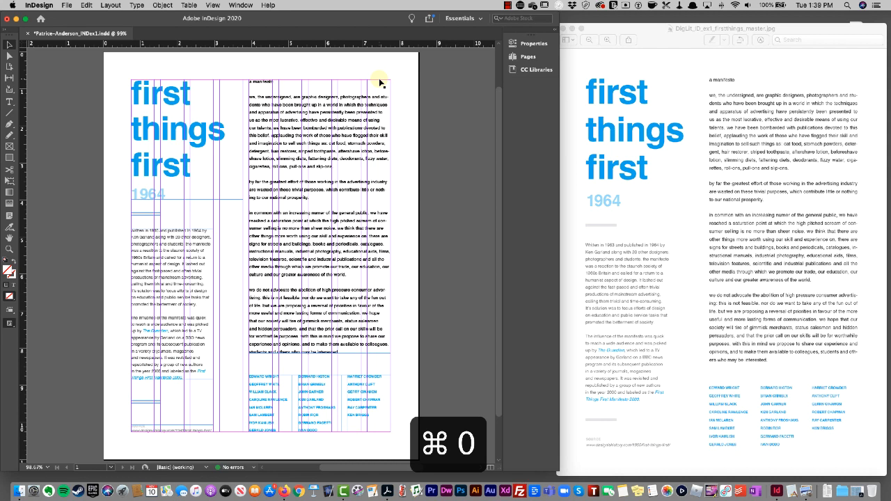
pyautogui.press('w')
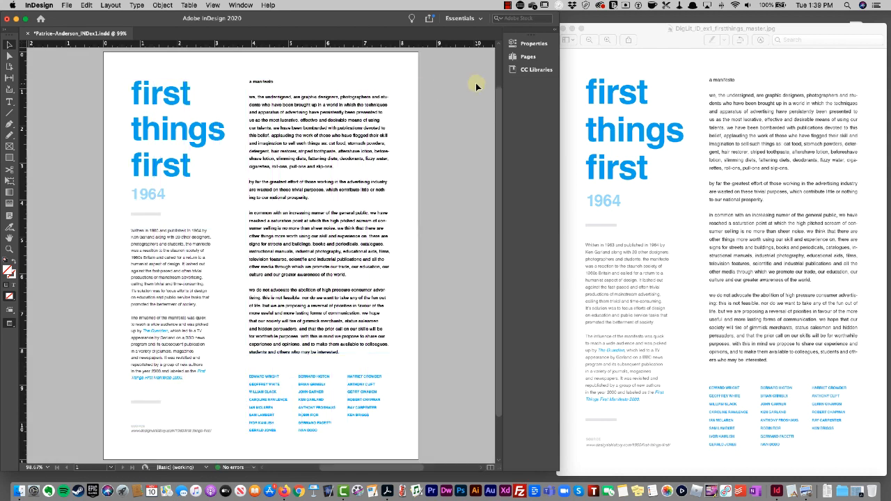